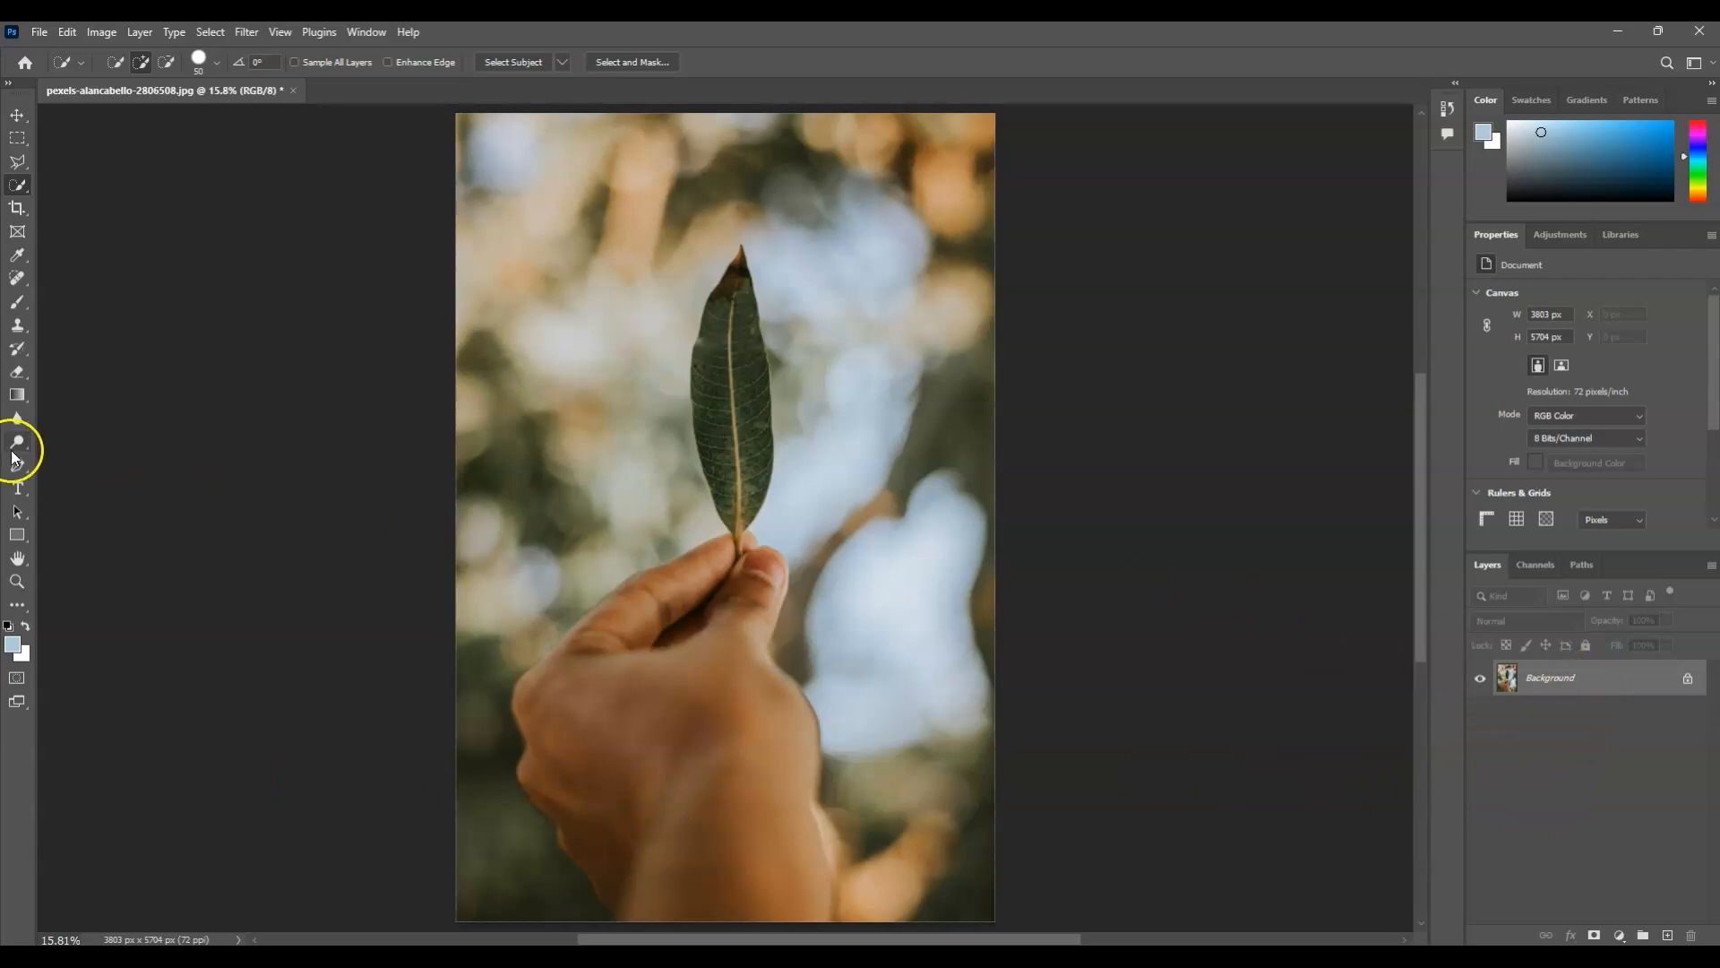
- Select the whole leaf and its stem with the Quick Selection Tool and copy the selection to a new layer
right_click(18, 189)
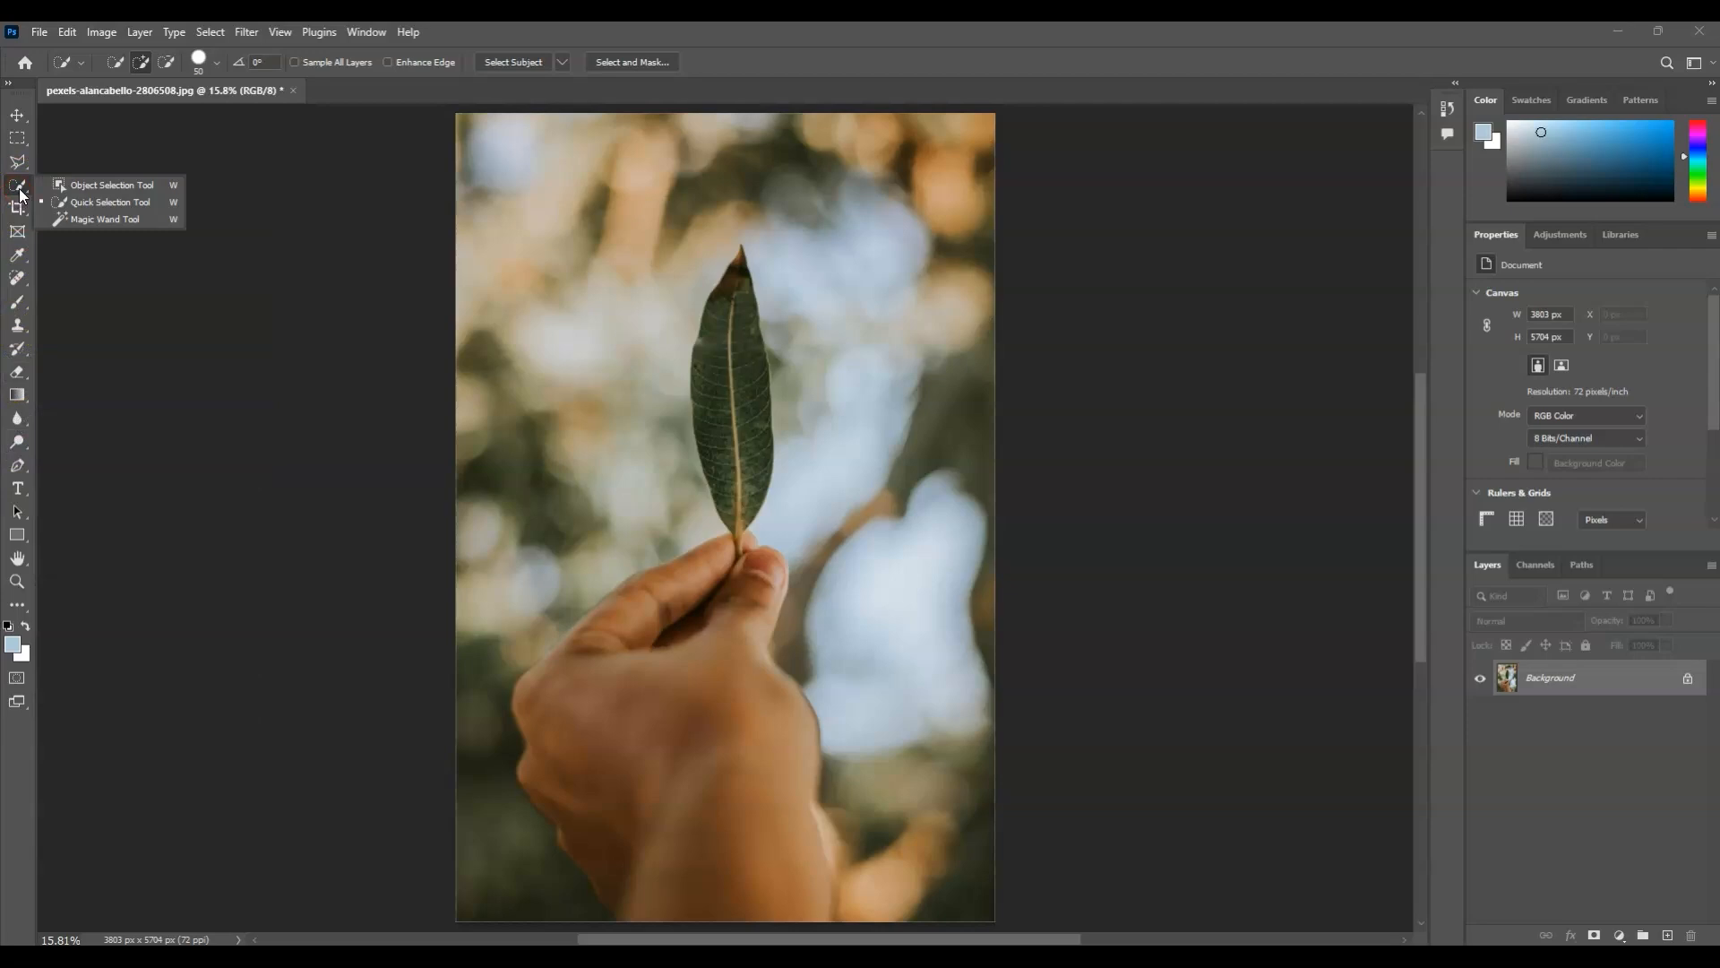
left_click(112, 201)
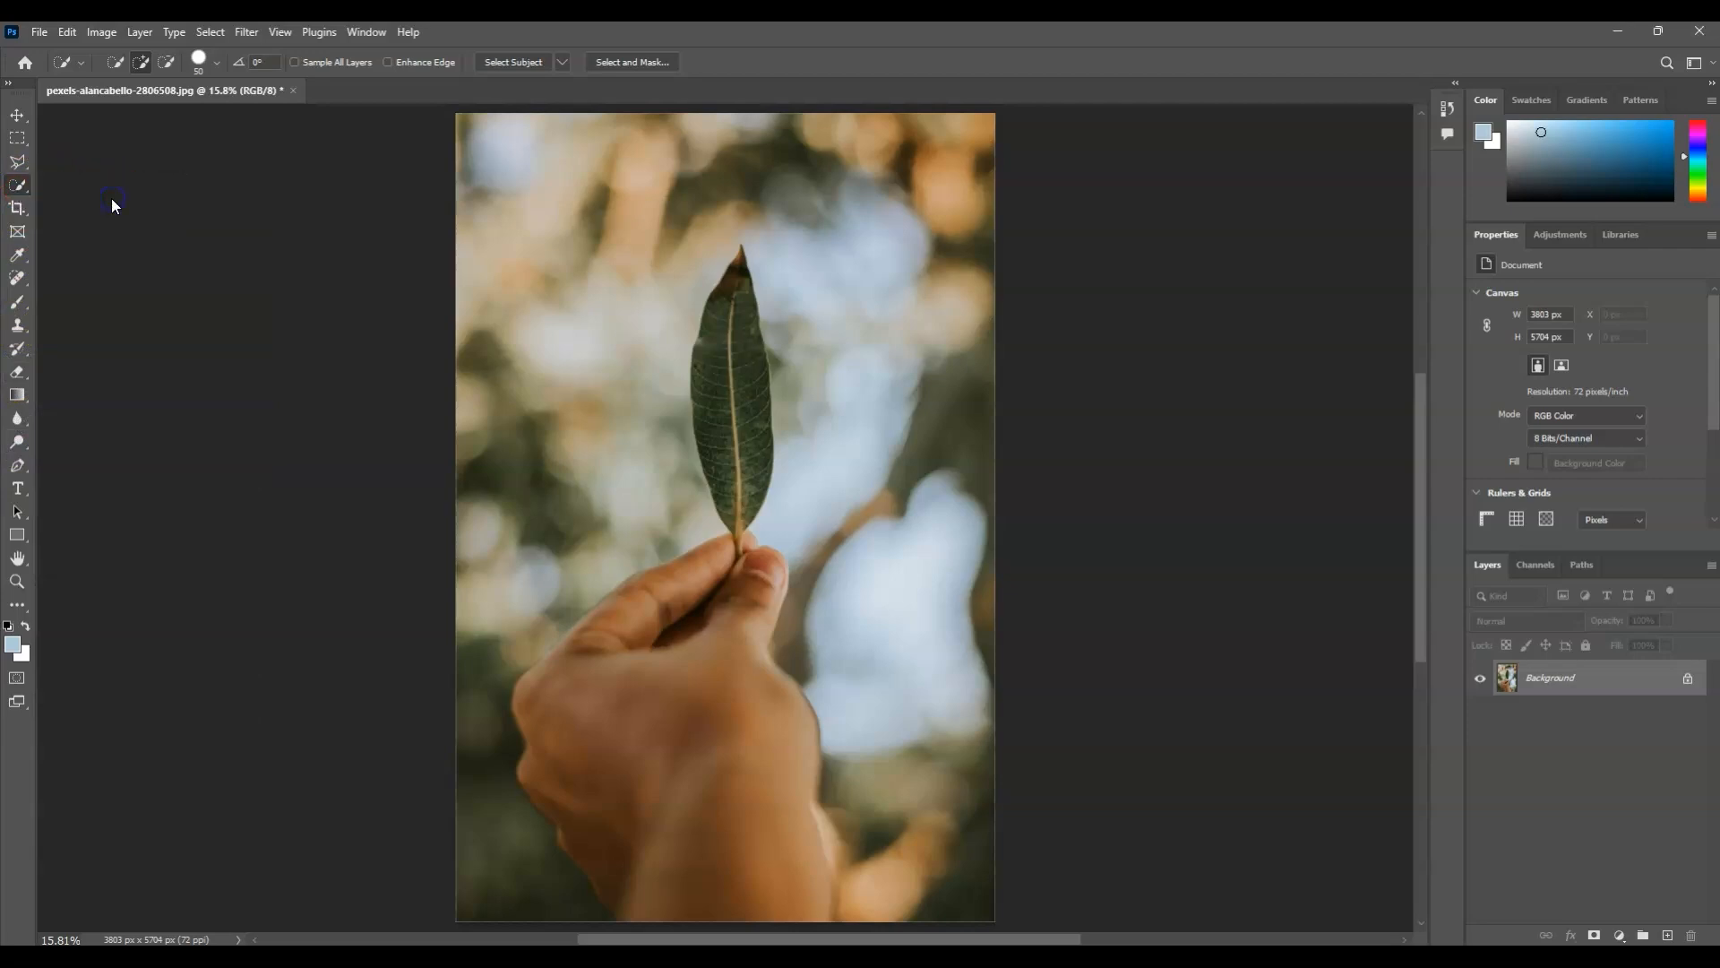
left_click(147, 62)
left_click_drag(733, 272, 735, 387)
left_click(730, 509)
left_click_drag(740, 540, 738, 560)
key("ctrl+j")
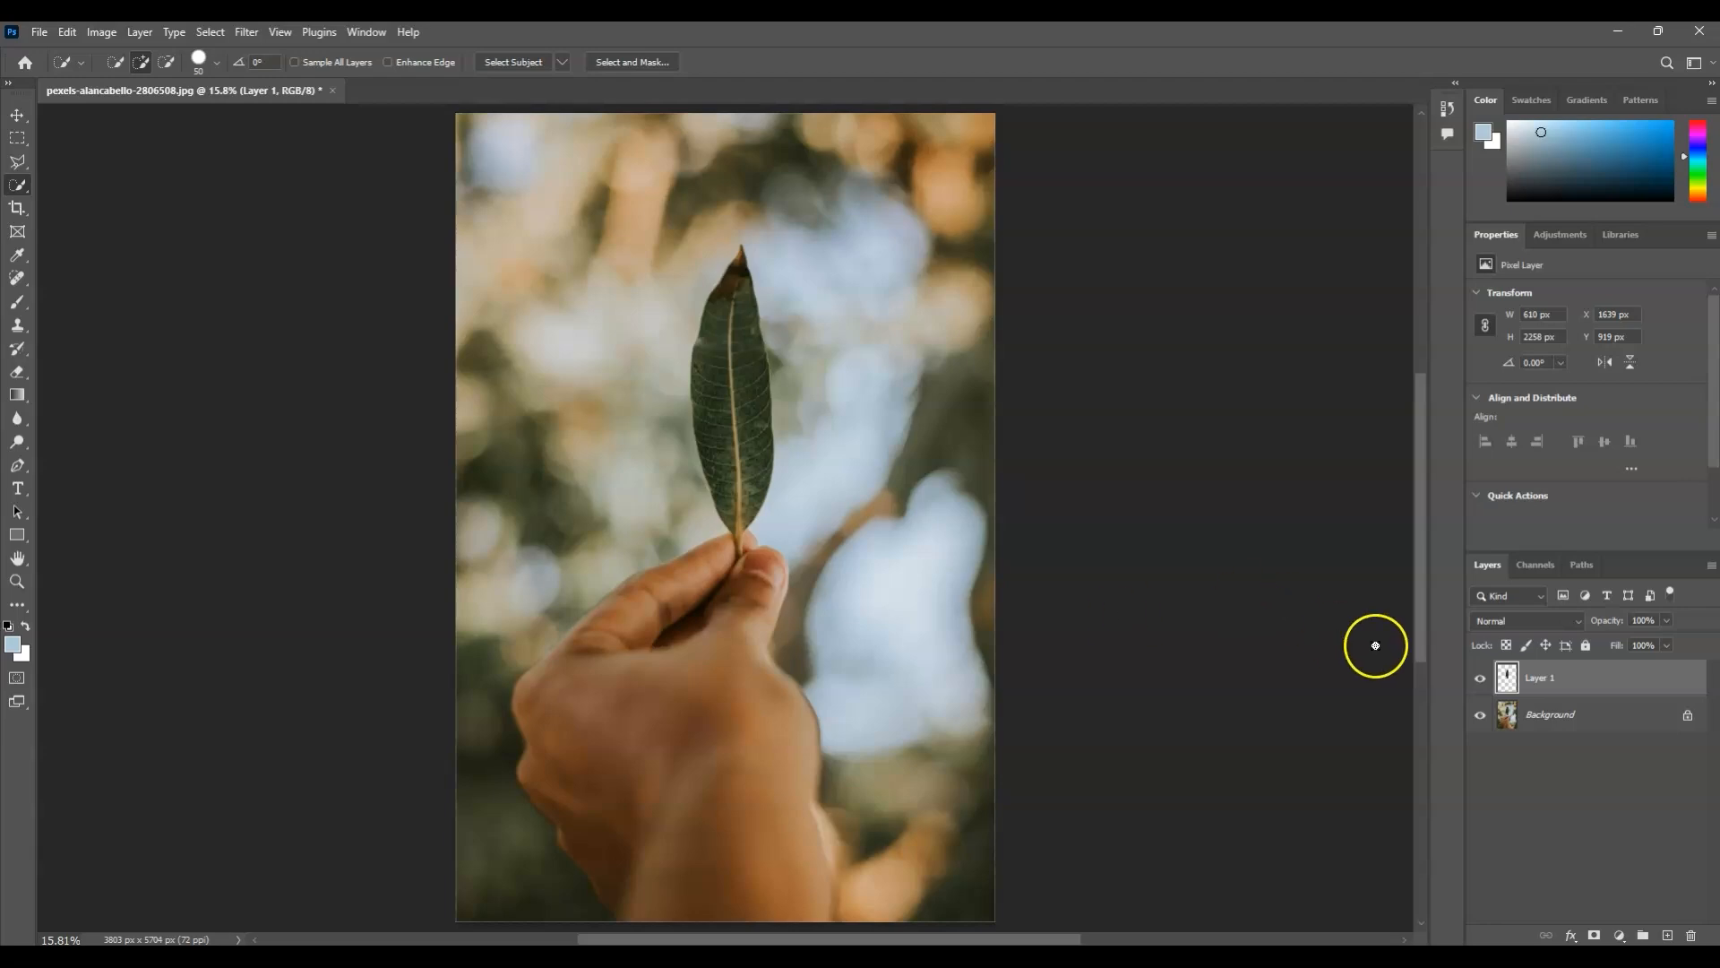
- Add an Exposure adjustment layer directly above the Background and lower its exposure to darken the scene around the leaf
left_click(1564, 777)
left_click(1596, 727)
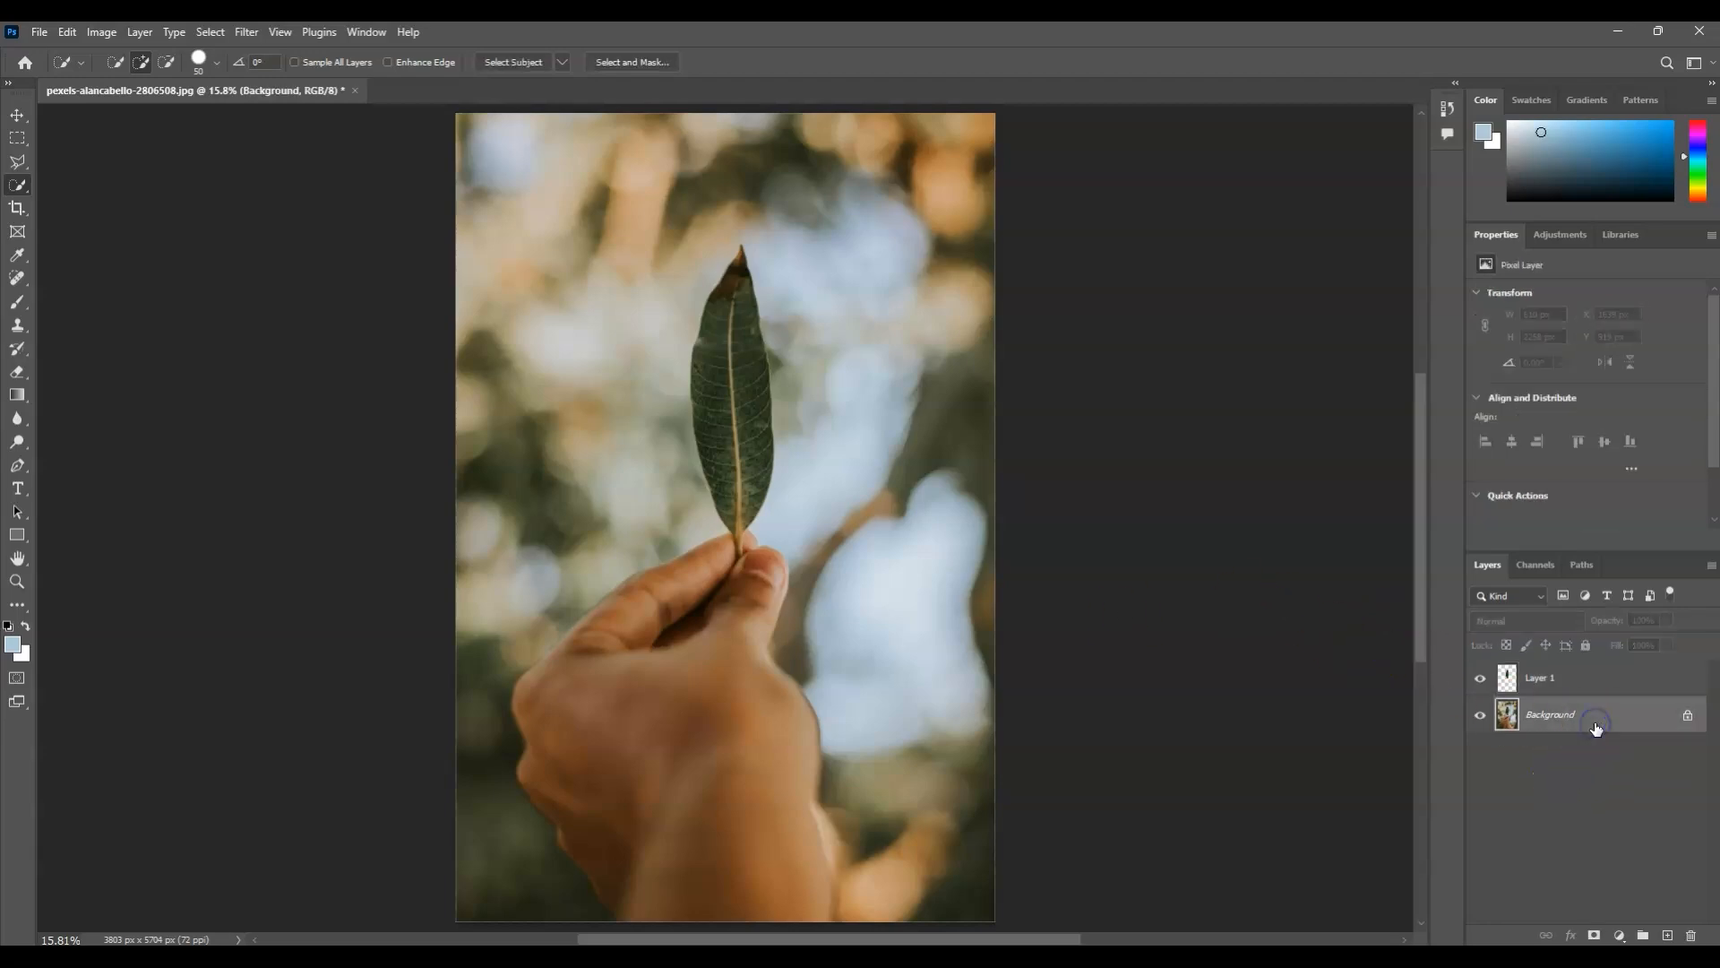
left_click(1620, 938)
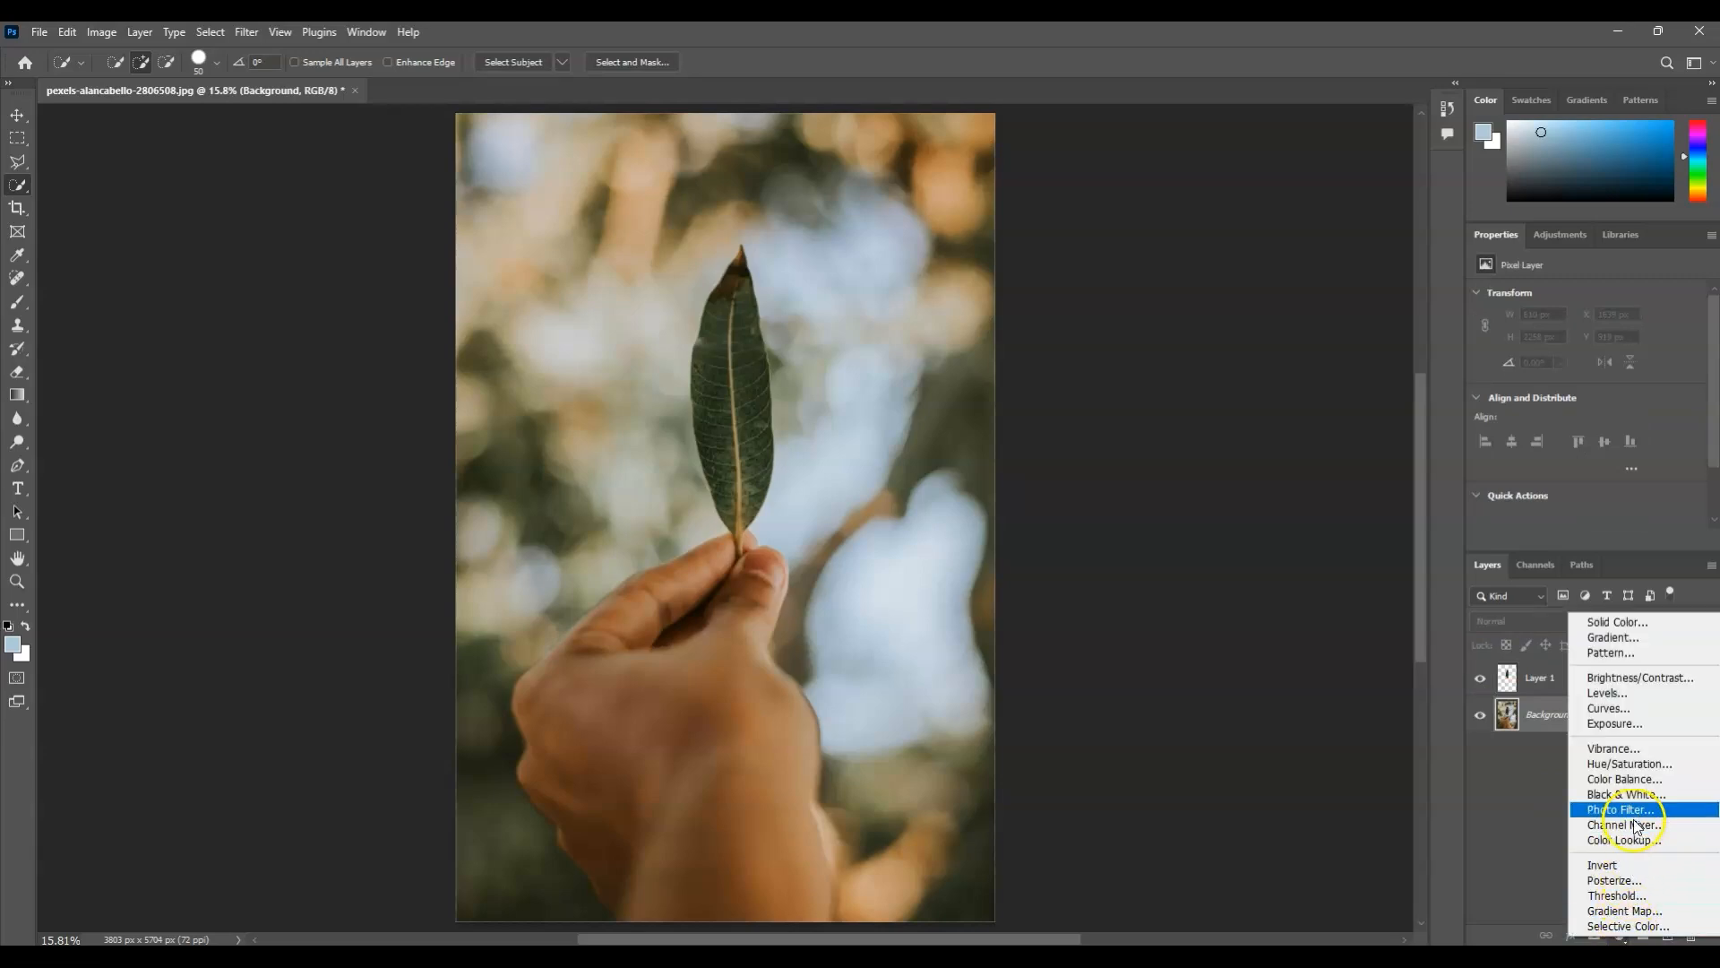
left_click(1624, 723)
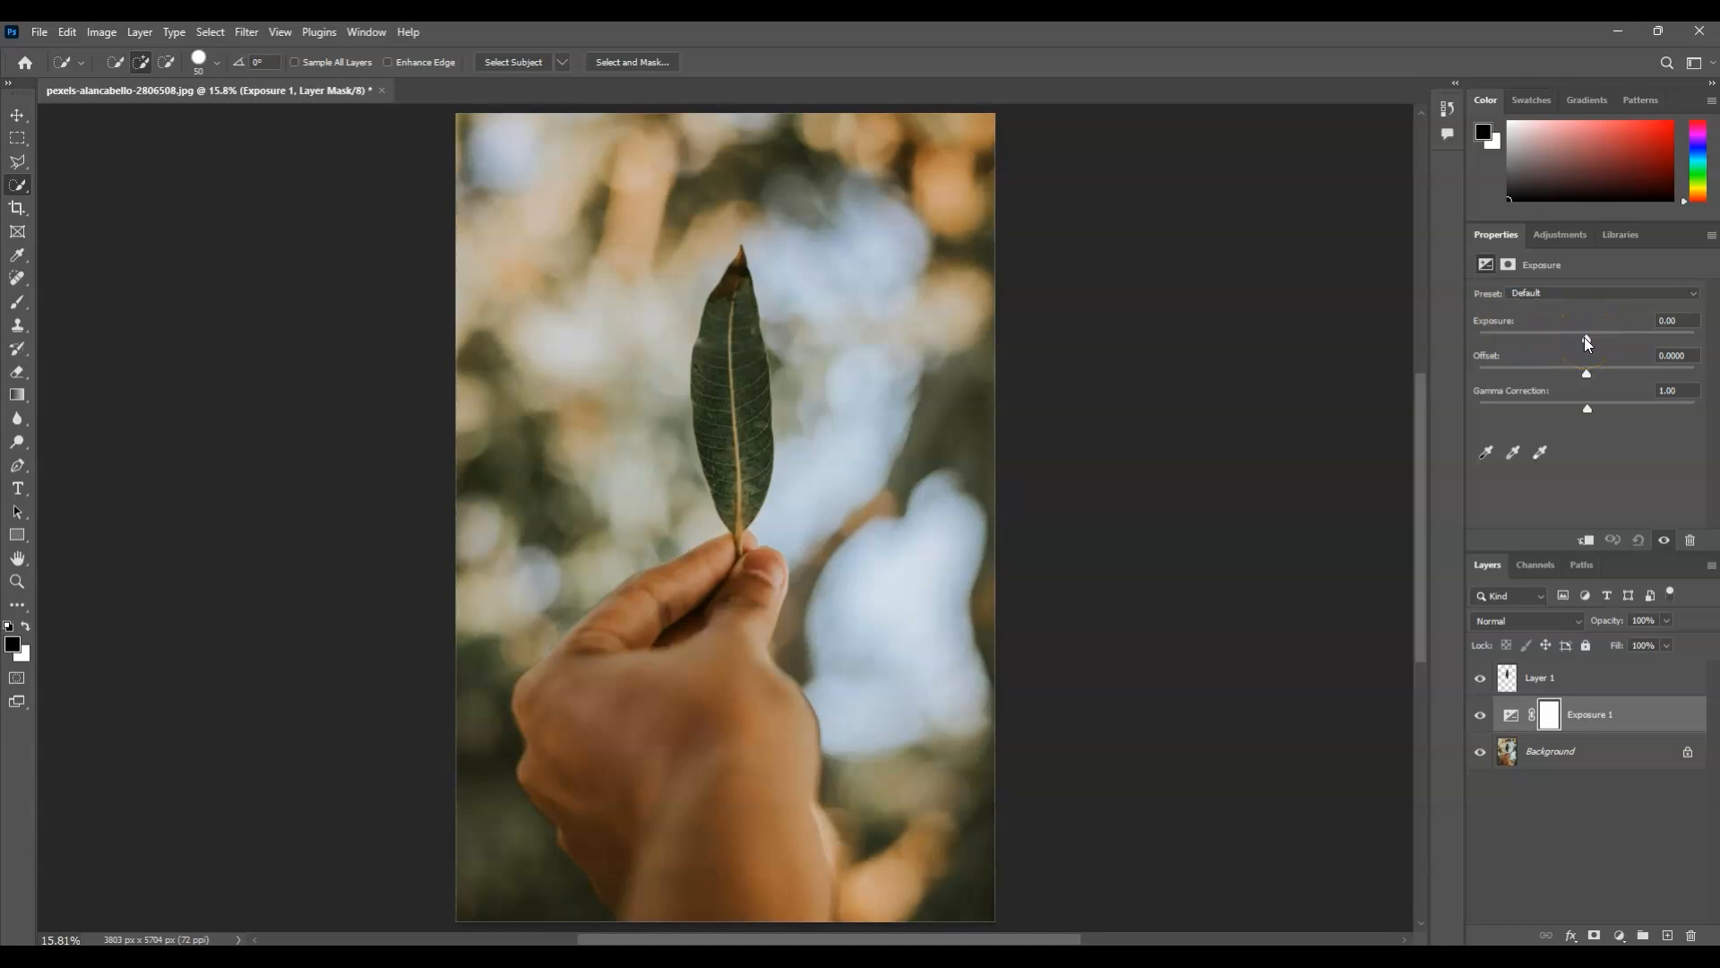
left_click_drag(1586, 343, 1524, 343)
left_click(1566, 800)
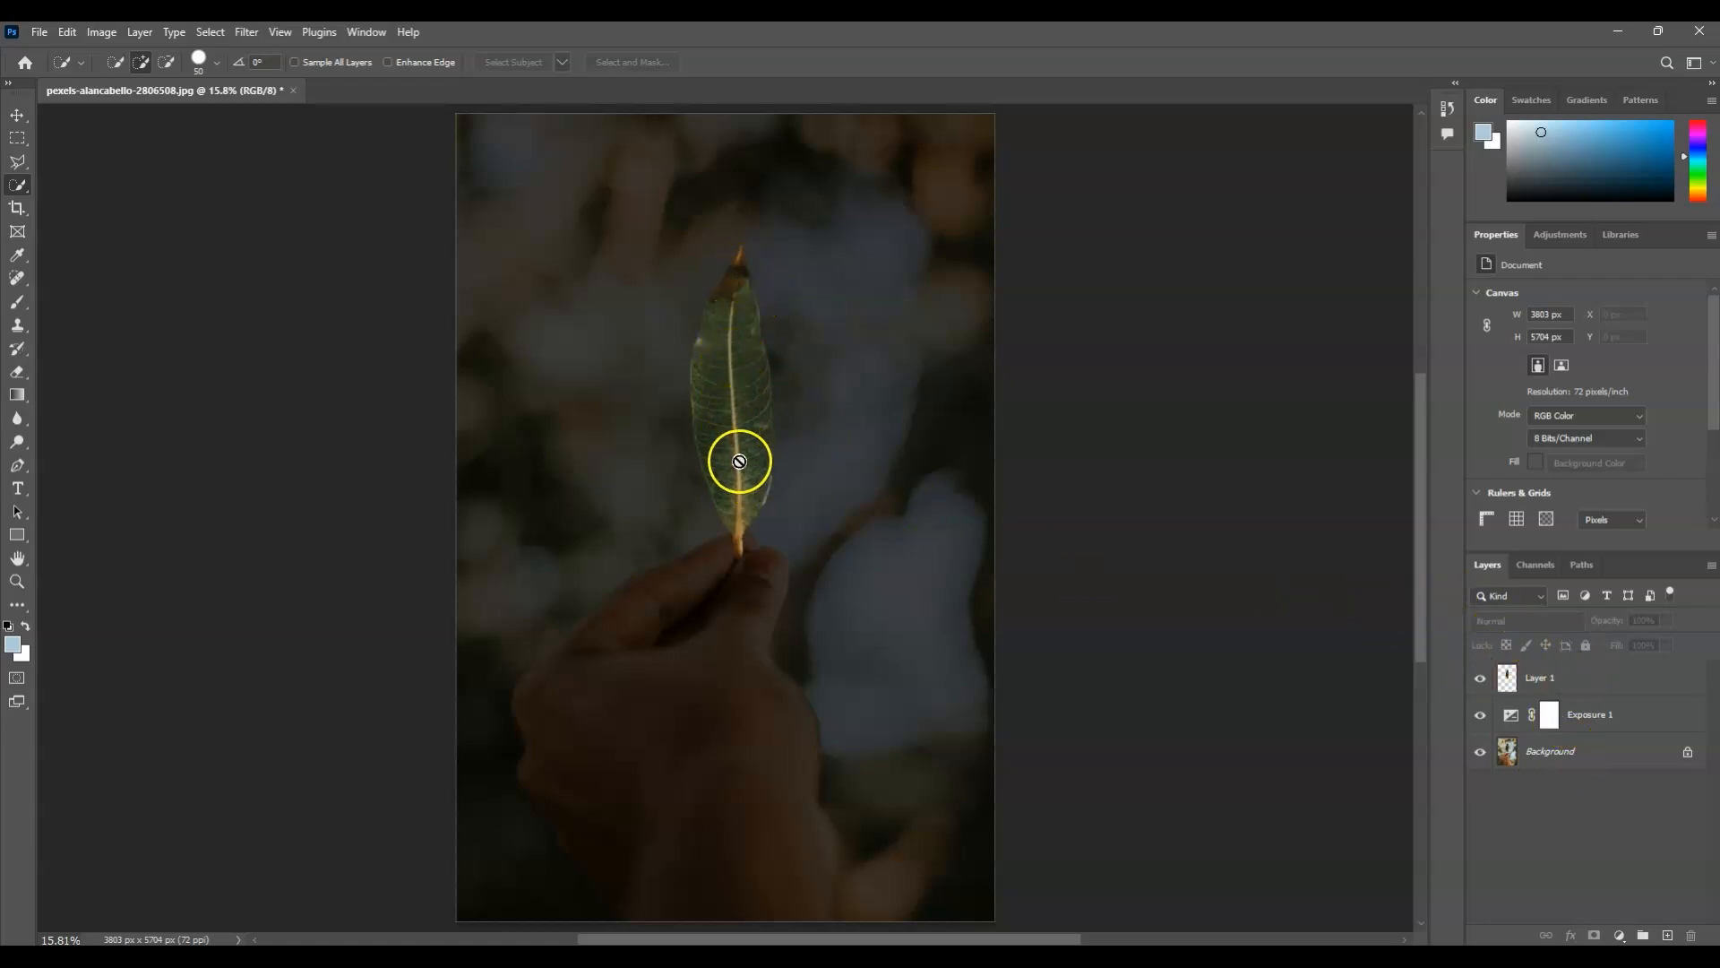
- Rename the cut-out leaf layer as leaf
mouse_move(750, 303)
left_mouse_down()
mouse_move(760, 395)
mouse_move(740, 520)
left_mouse_up()
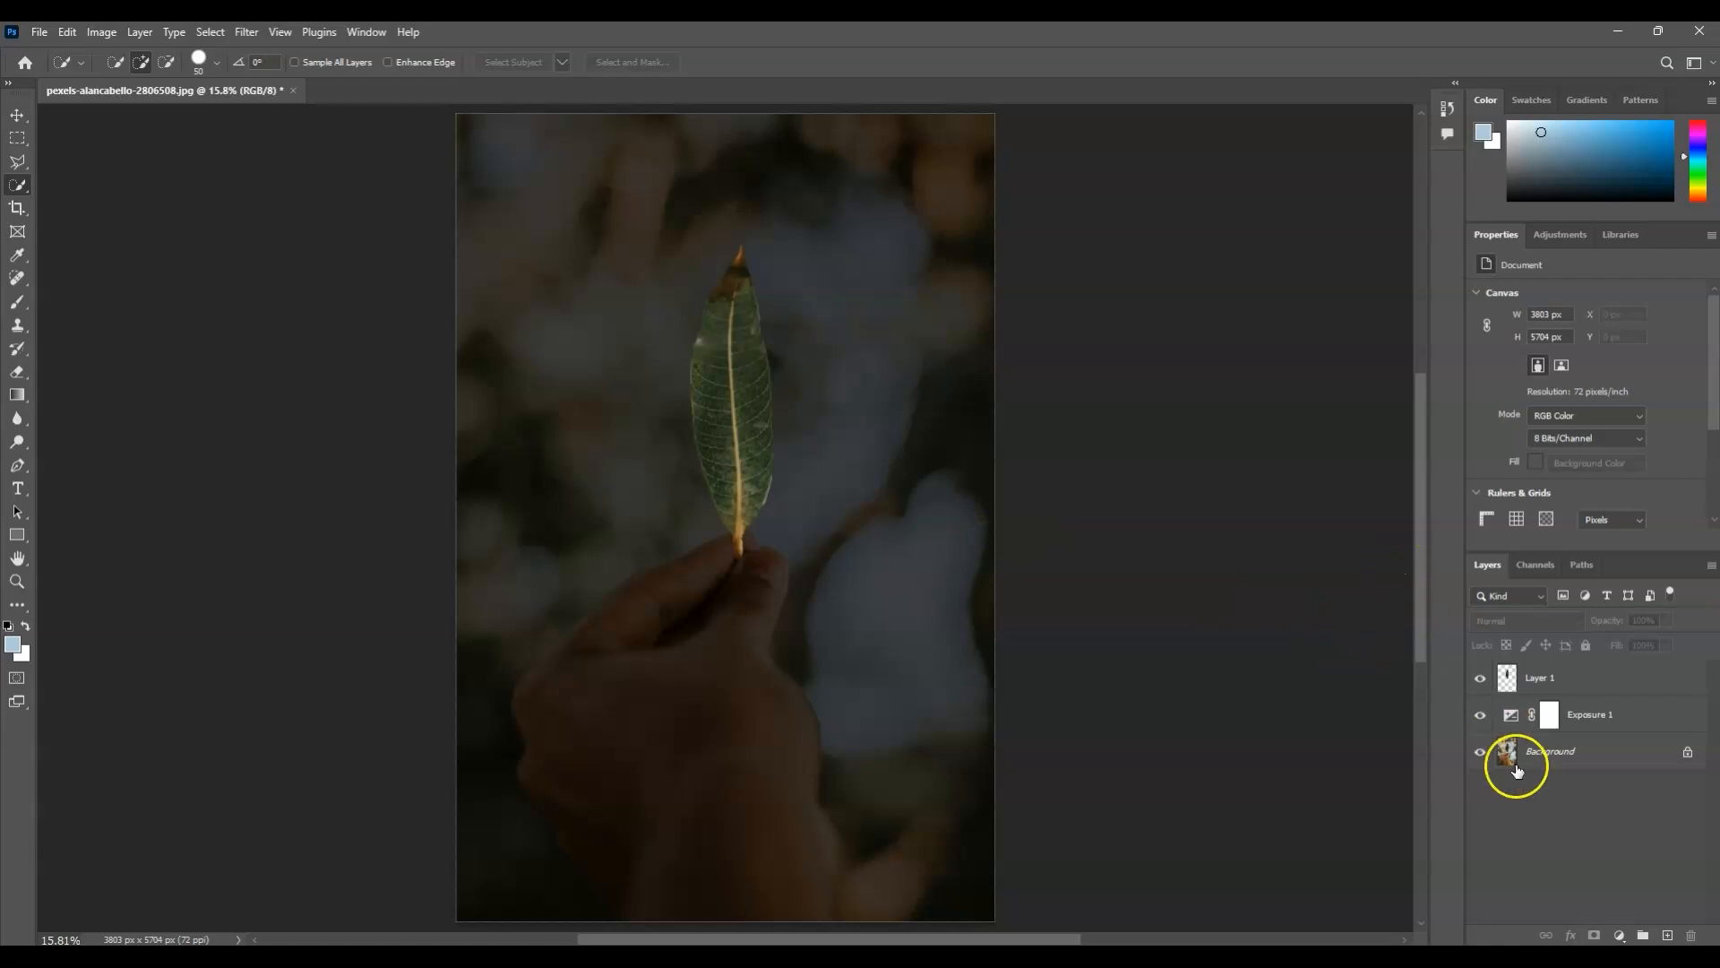
left_click(1562, 691)
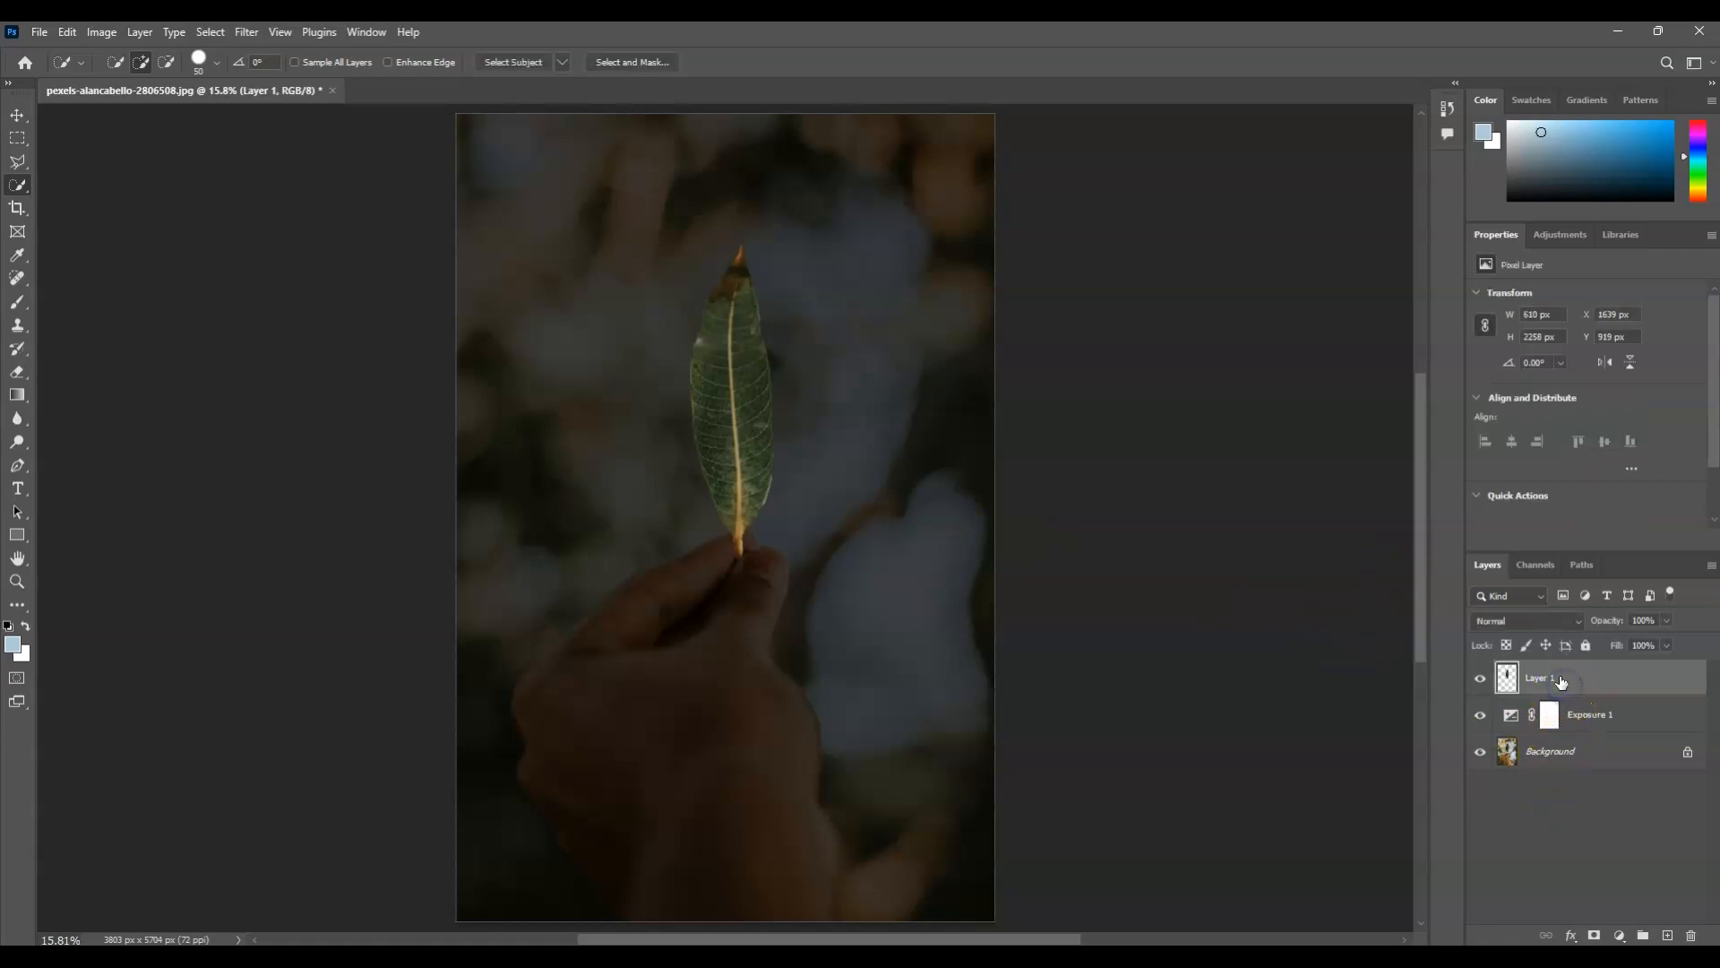
type("leaf")
left_click(1534, 755)
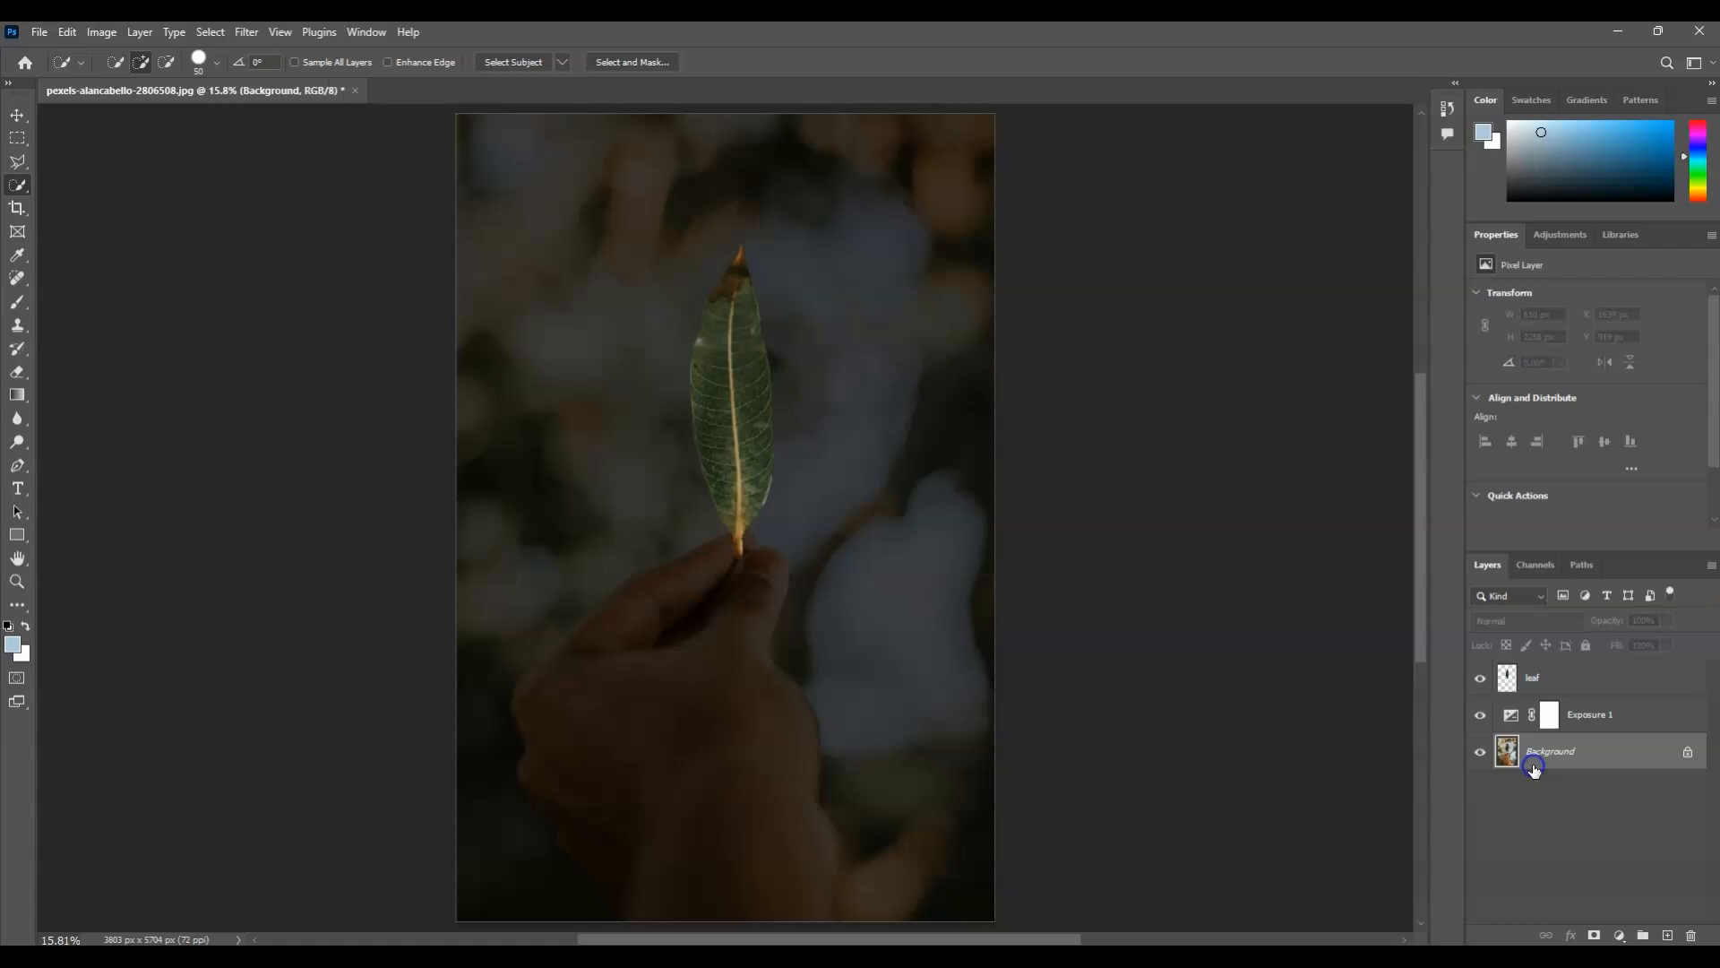
- Load the leaf layer's outline as a selection and open Color Range with Highlights as the sampled range
left_click(1558, 689)
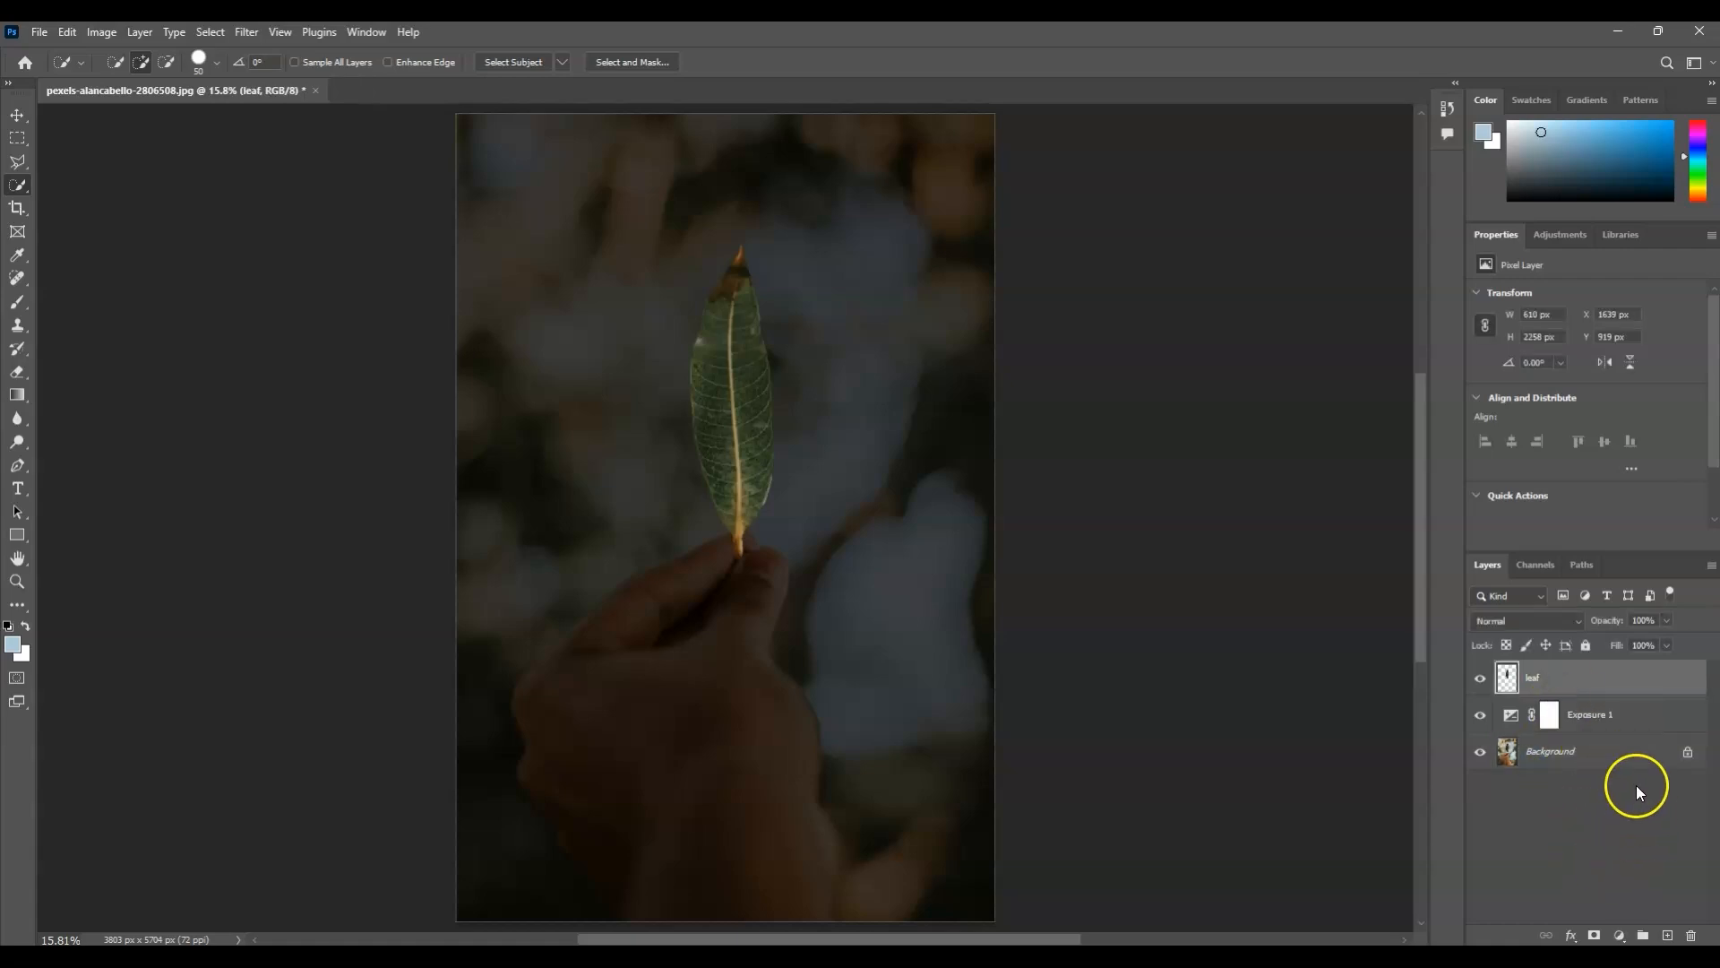
left_click(1508, 678, "ctrl")
left_click(211, 31)
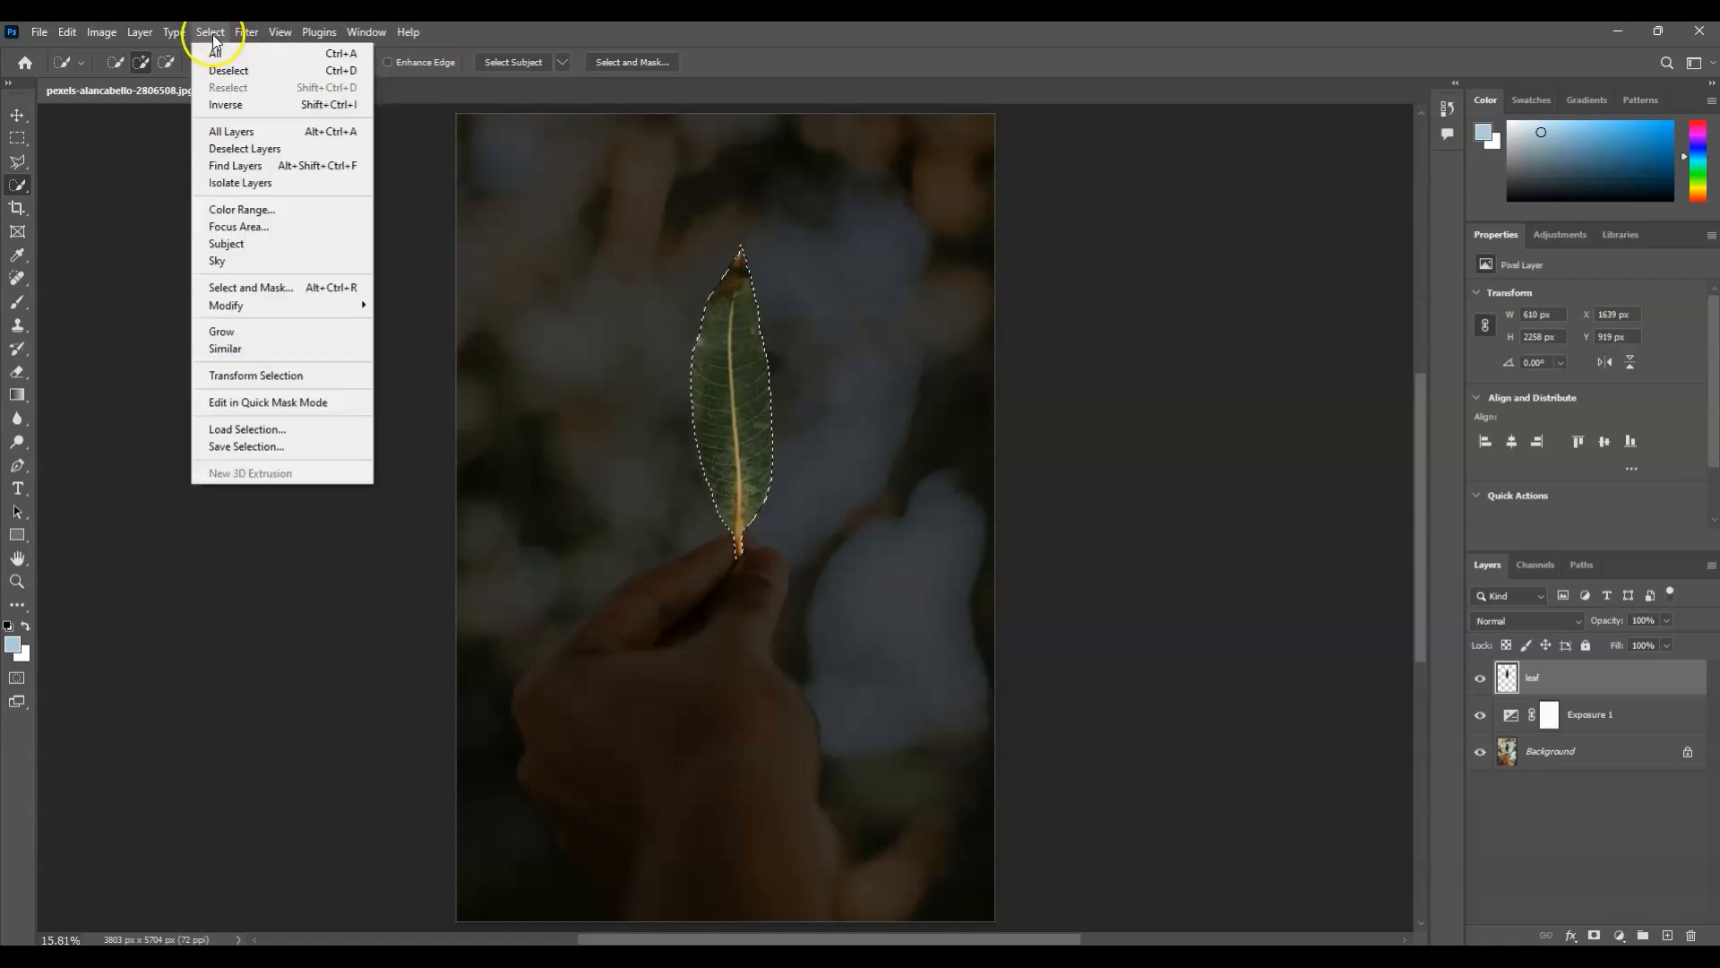
left_click(254, 211)
mouse_move(1111, 148)
left_mouse_down()
mouse_move(1018, 163)
mouse_move(1116, 153)
left_mouse_up()
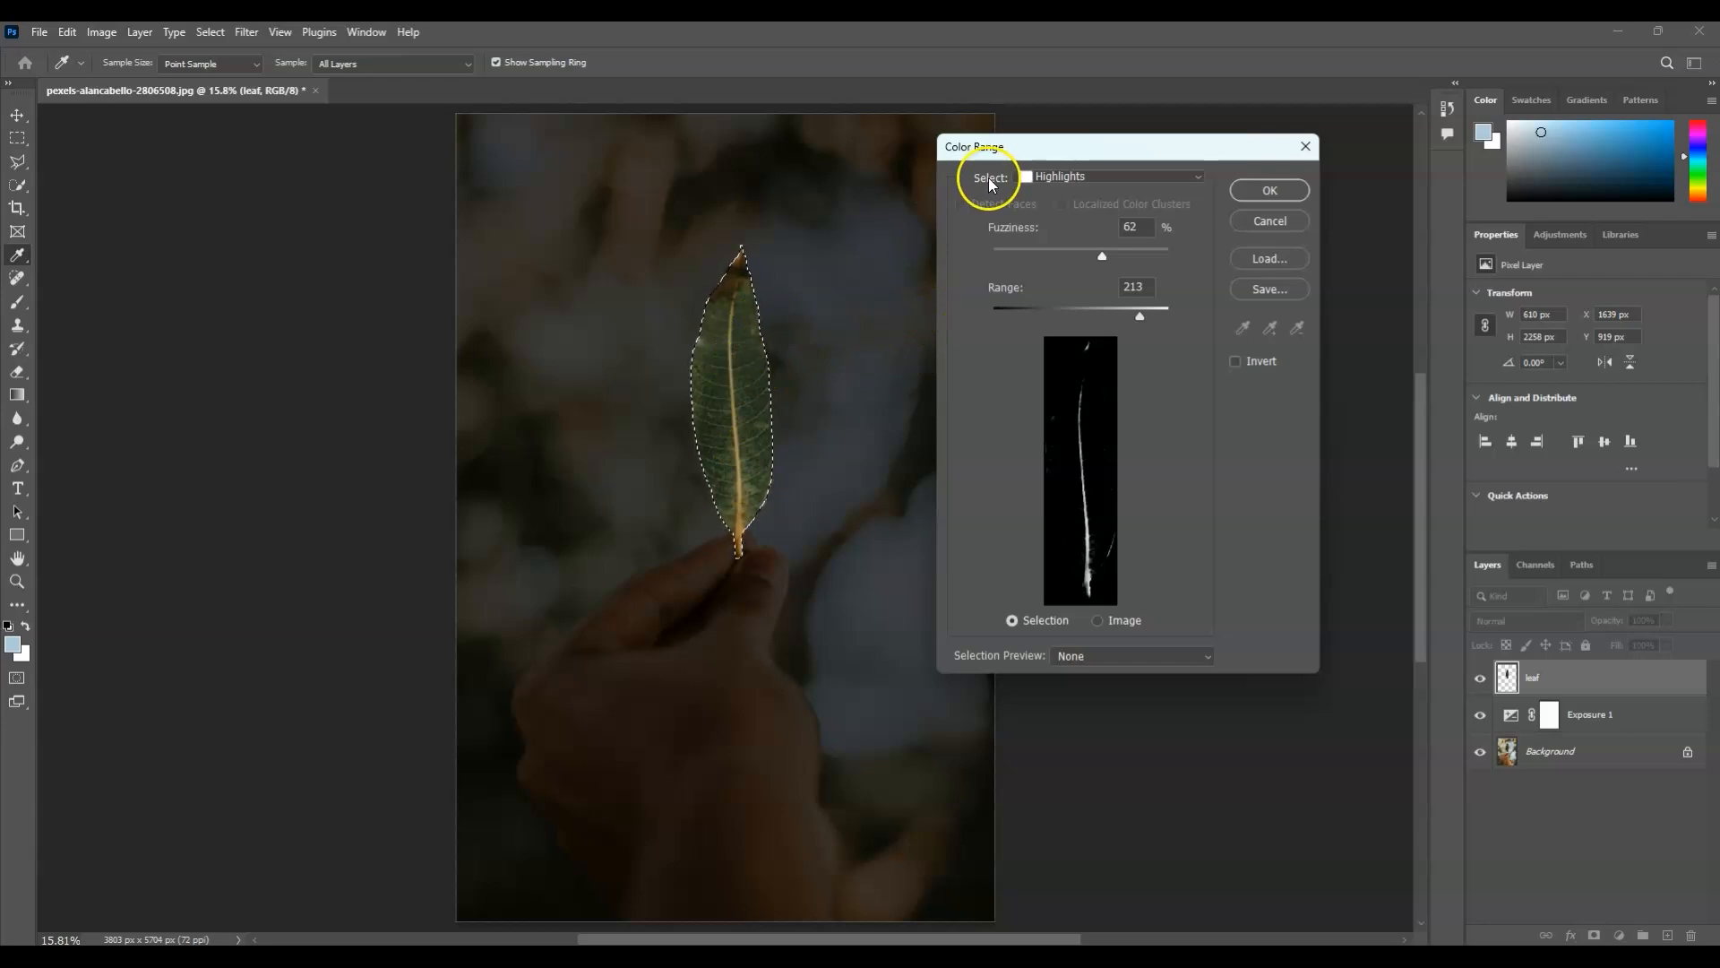
left_click(1192, 176)
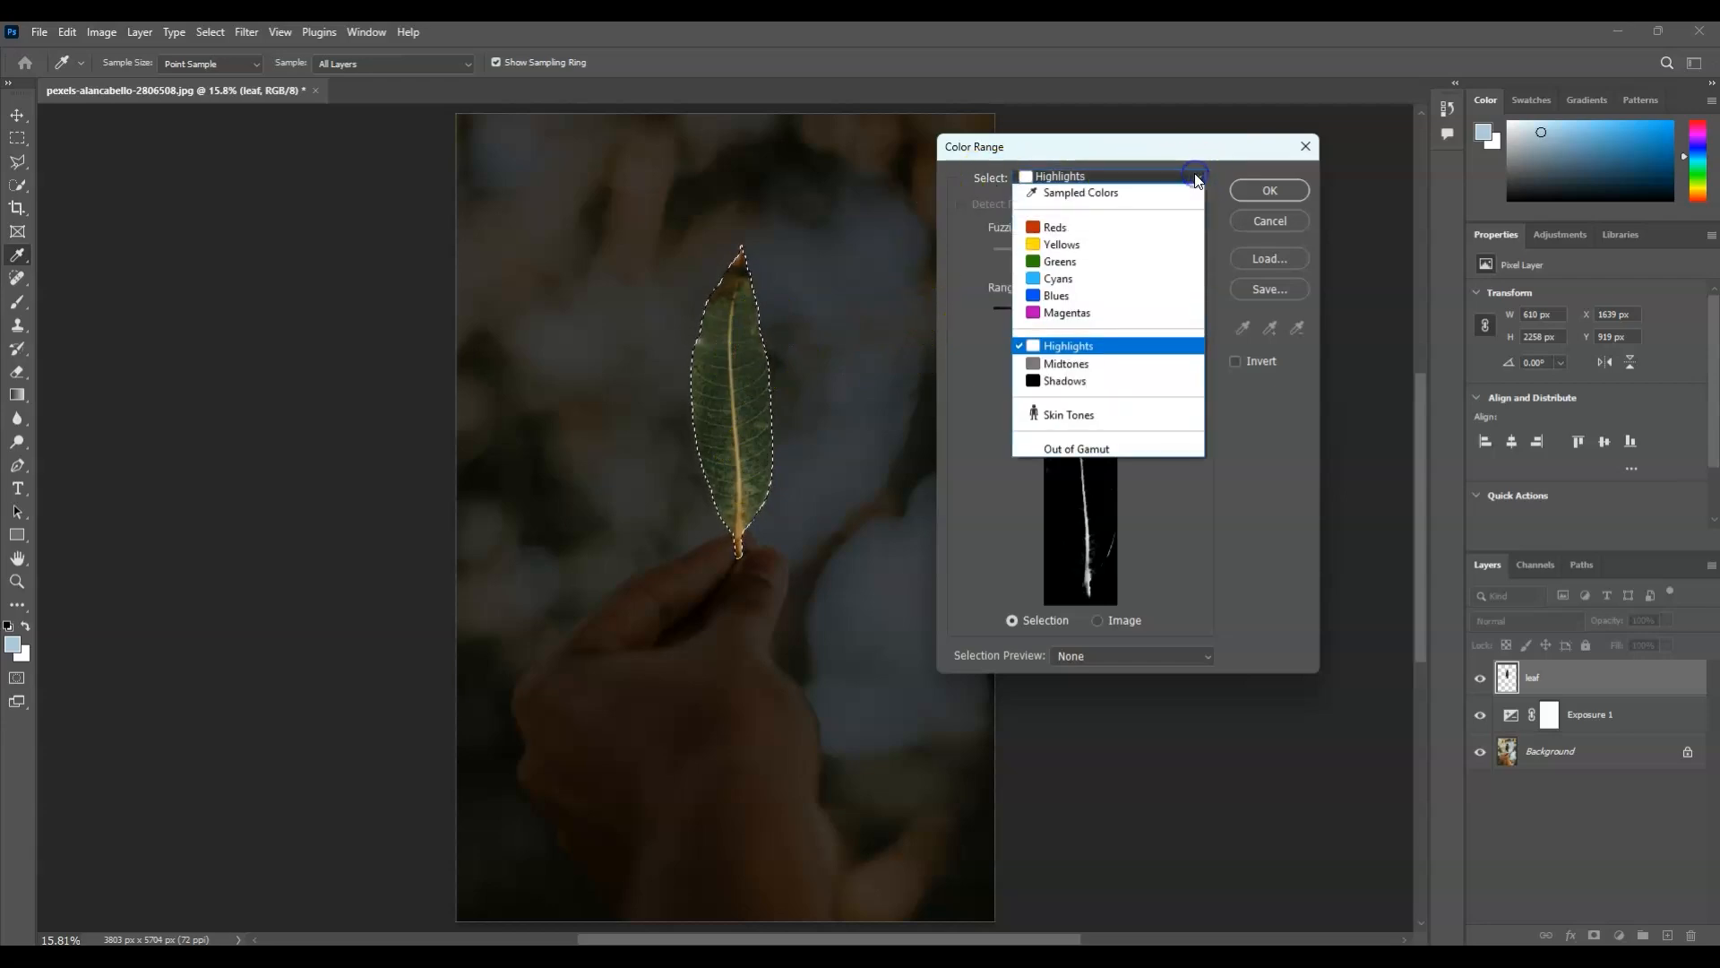
left_click(1071, 342)
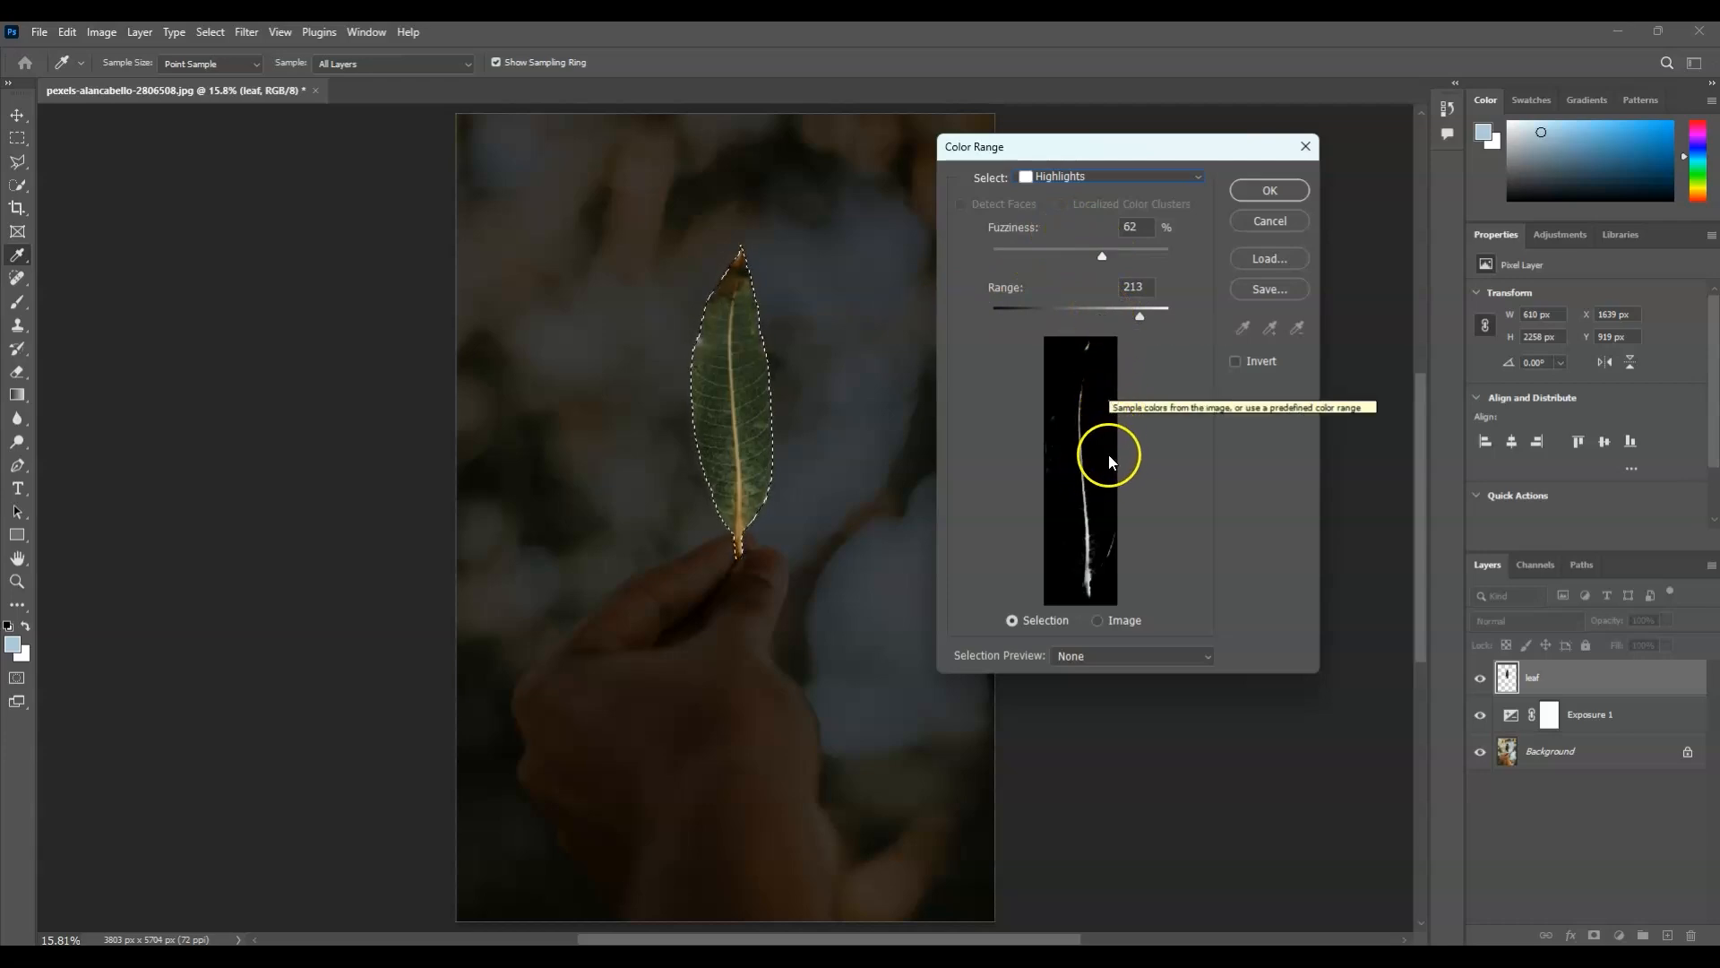
- Set the Color Range fuzziness to 85% and the range to 112, and apply the highlights selection
left_click_drag(1103, 257, 1137, 254)
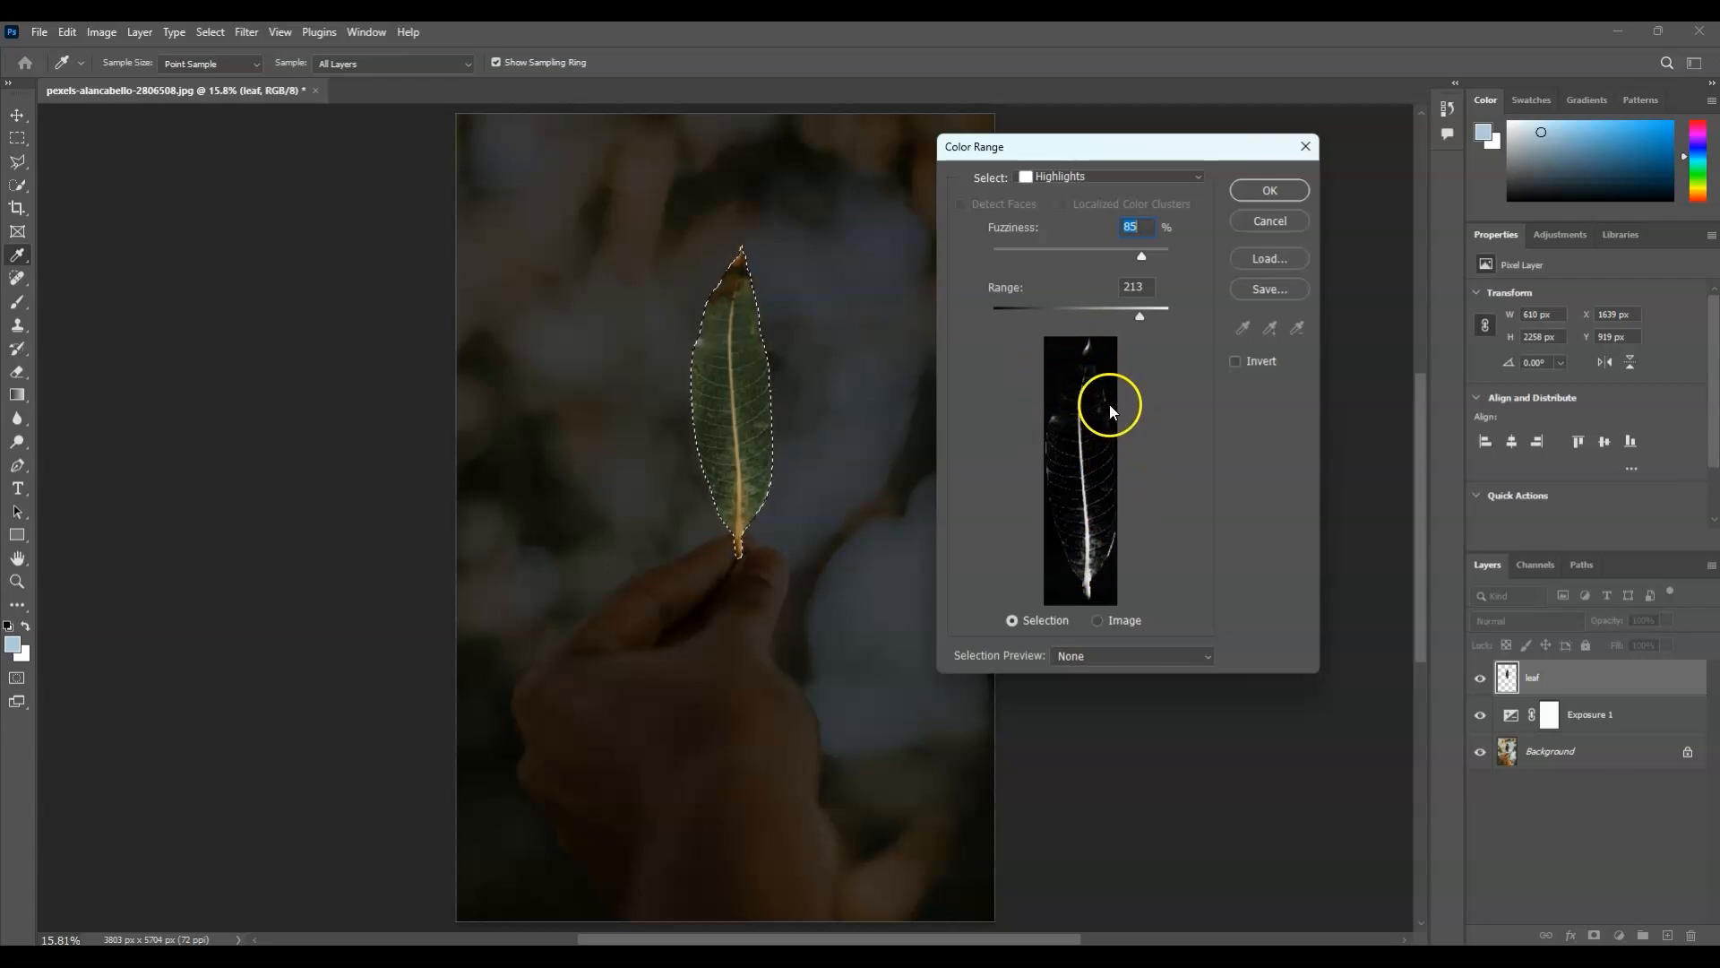
left_click_drag(1140, 315, 1080, 315)
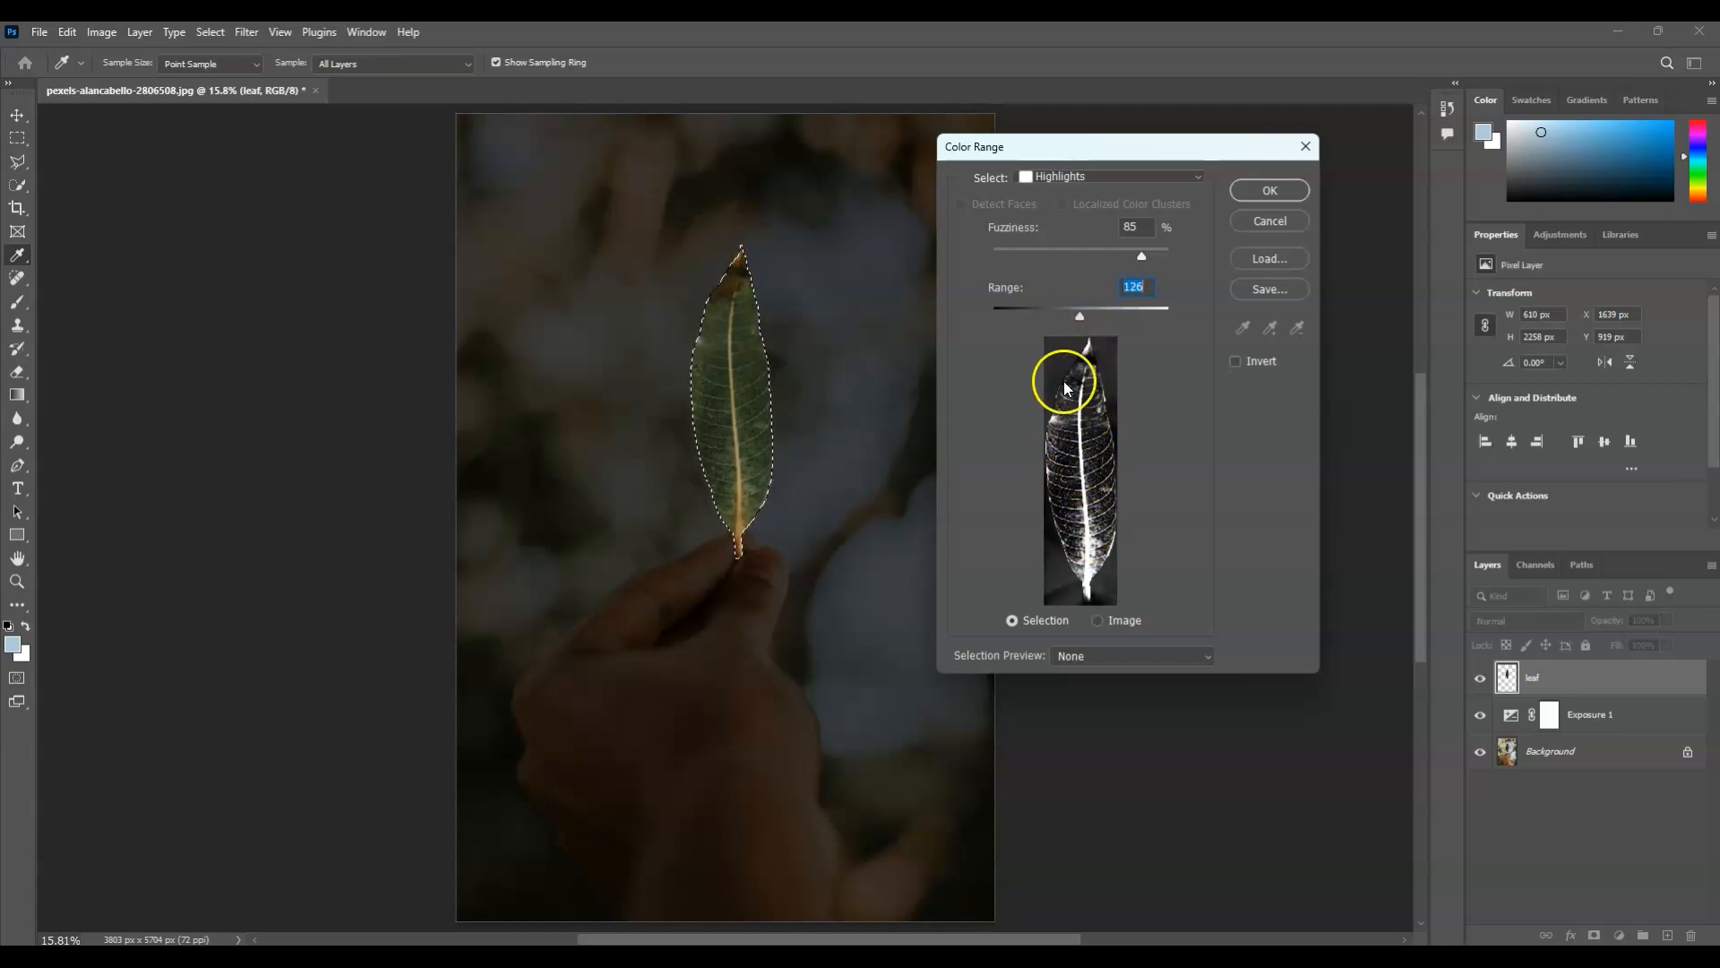
left_click_drag(1080, 315, 1069, 316)
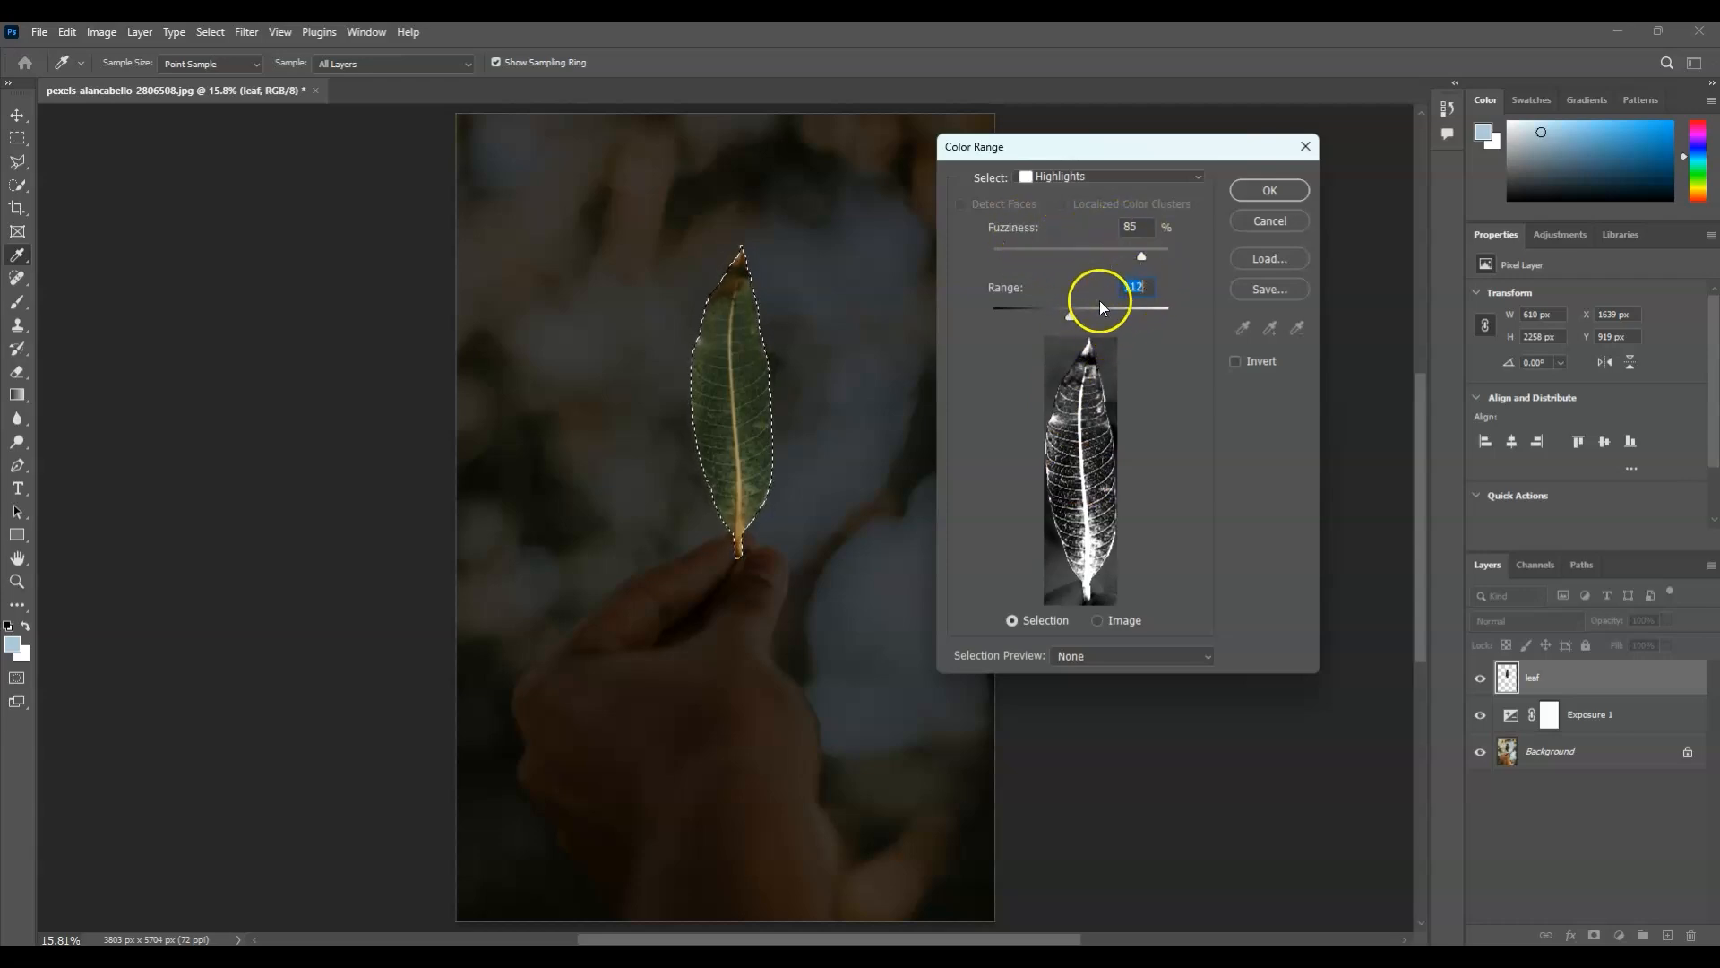
left_click(1269, 190)
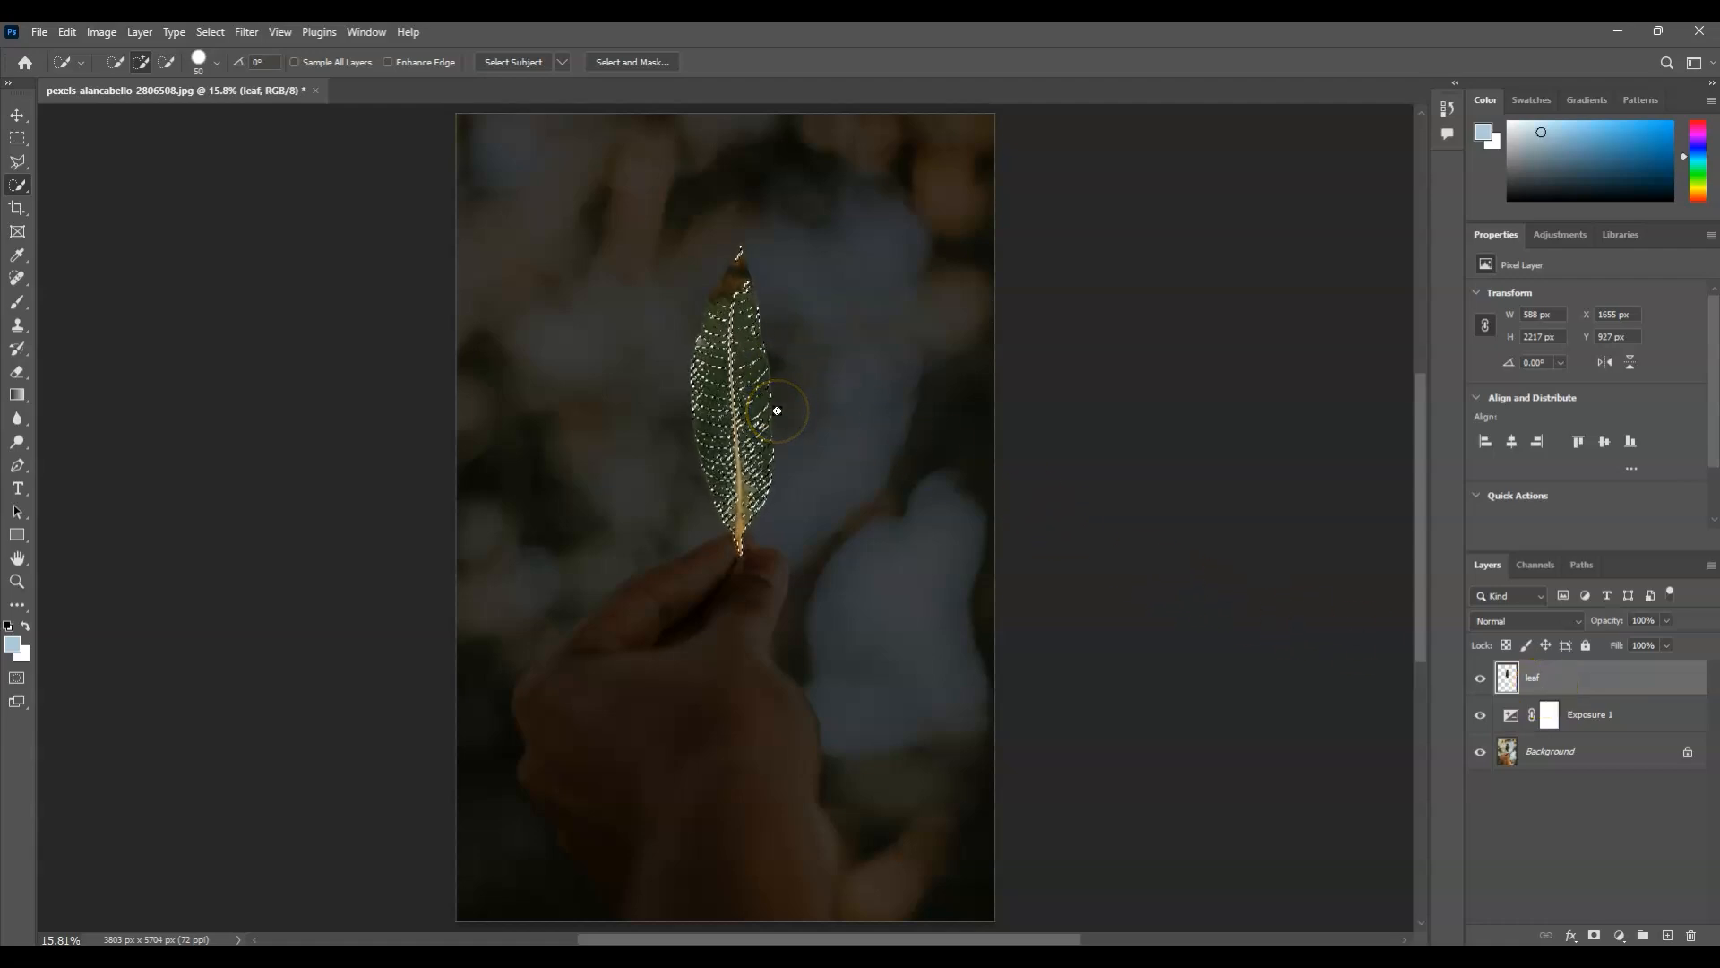
- Copy the selected leaf highlights to a new layer and name it midrib
key("ctrl+j")
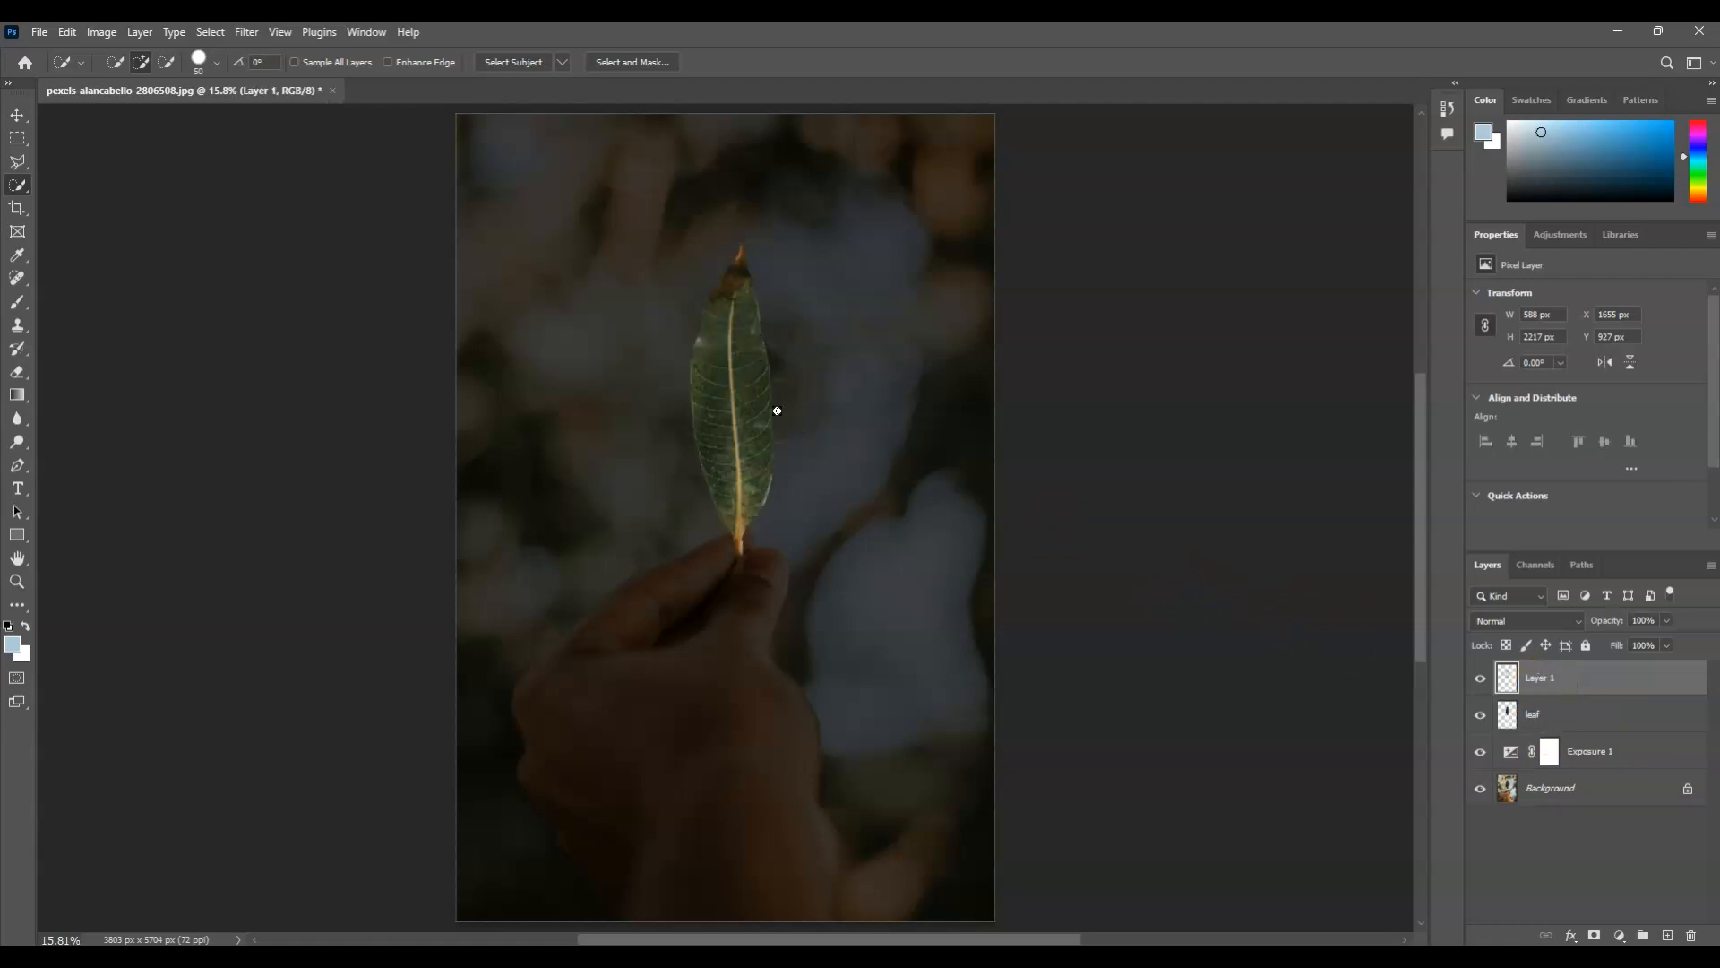
left_click(1539, 681)
double_click(1539, 680)
left_click(1575, 797)
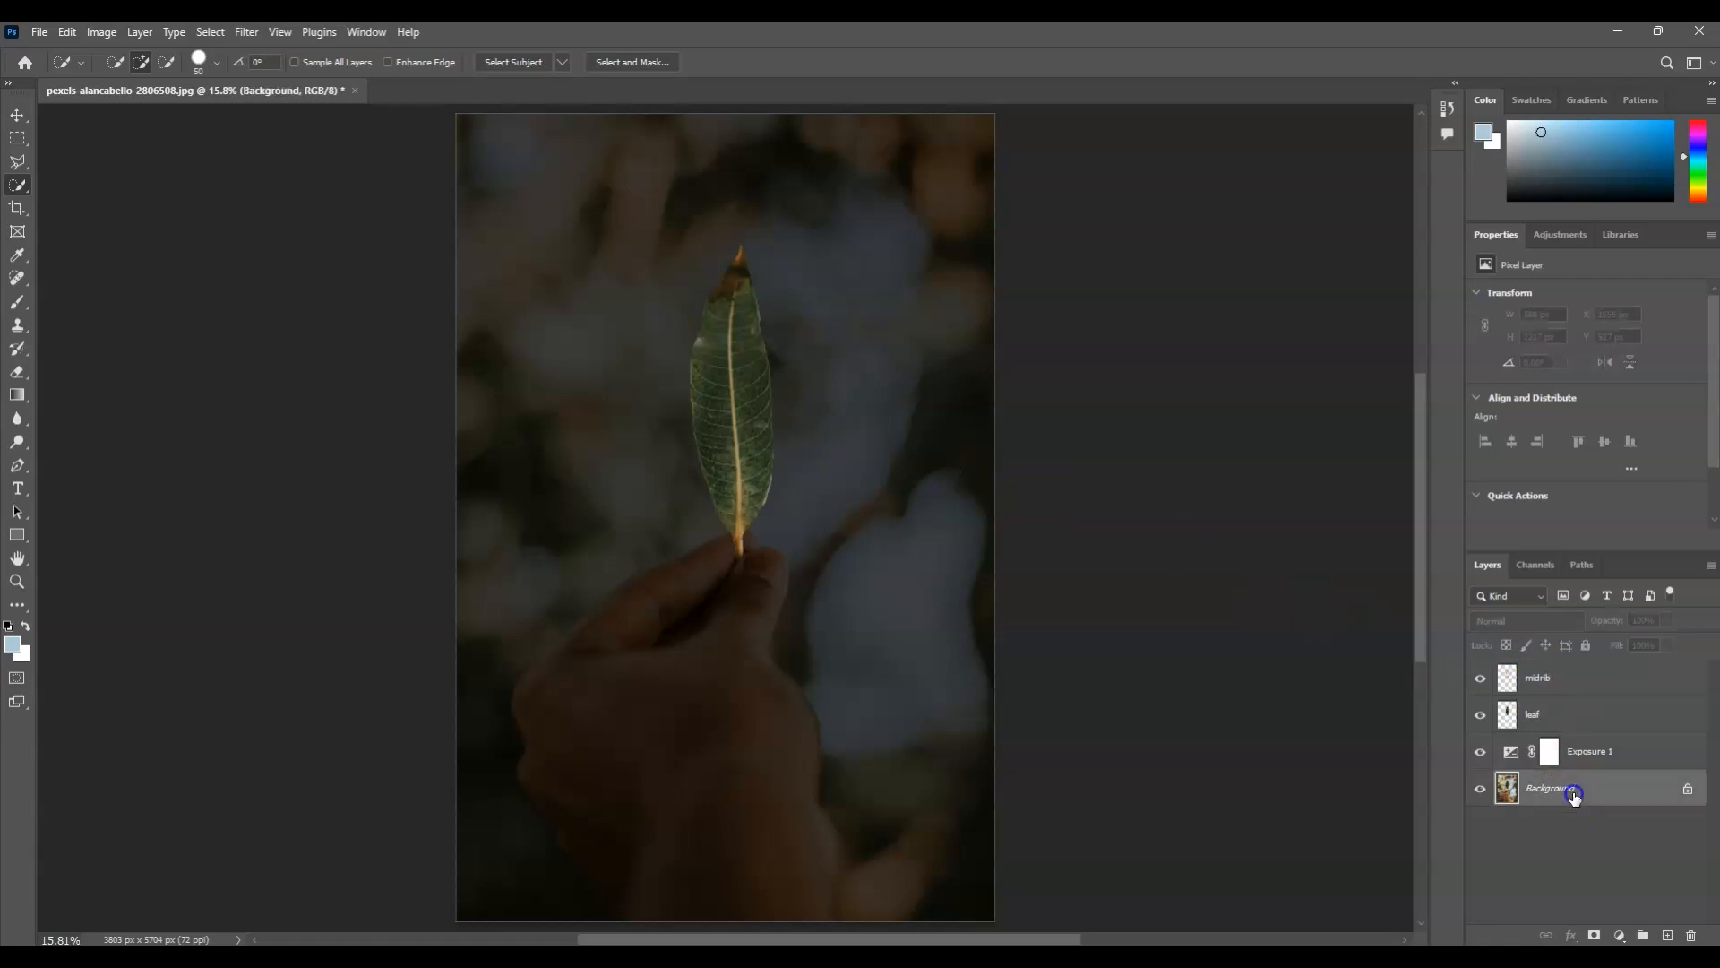
- Set the leaf layer's blend mode to Screen
left_click(1580, 728)
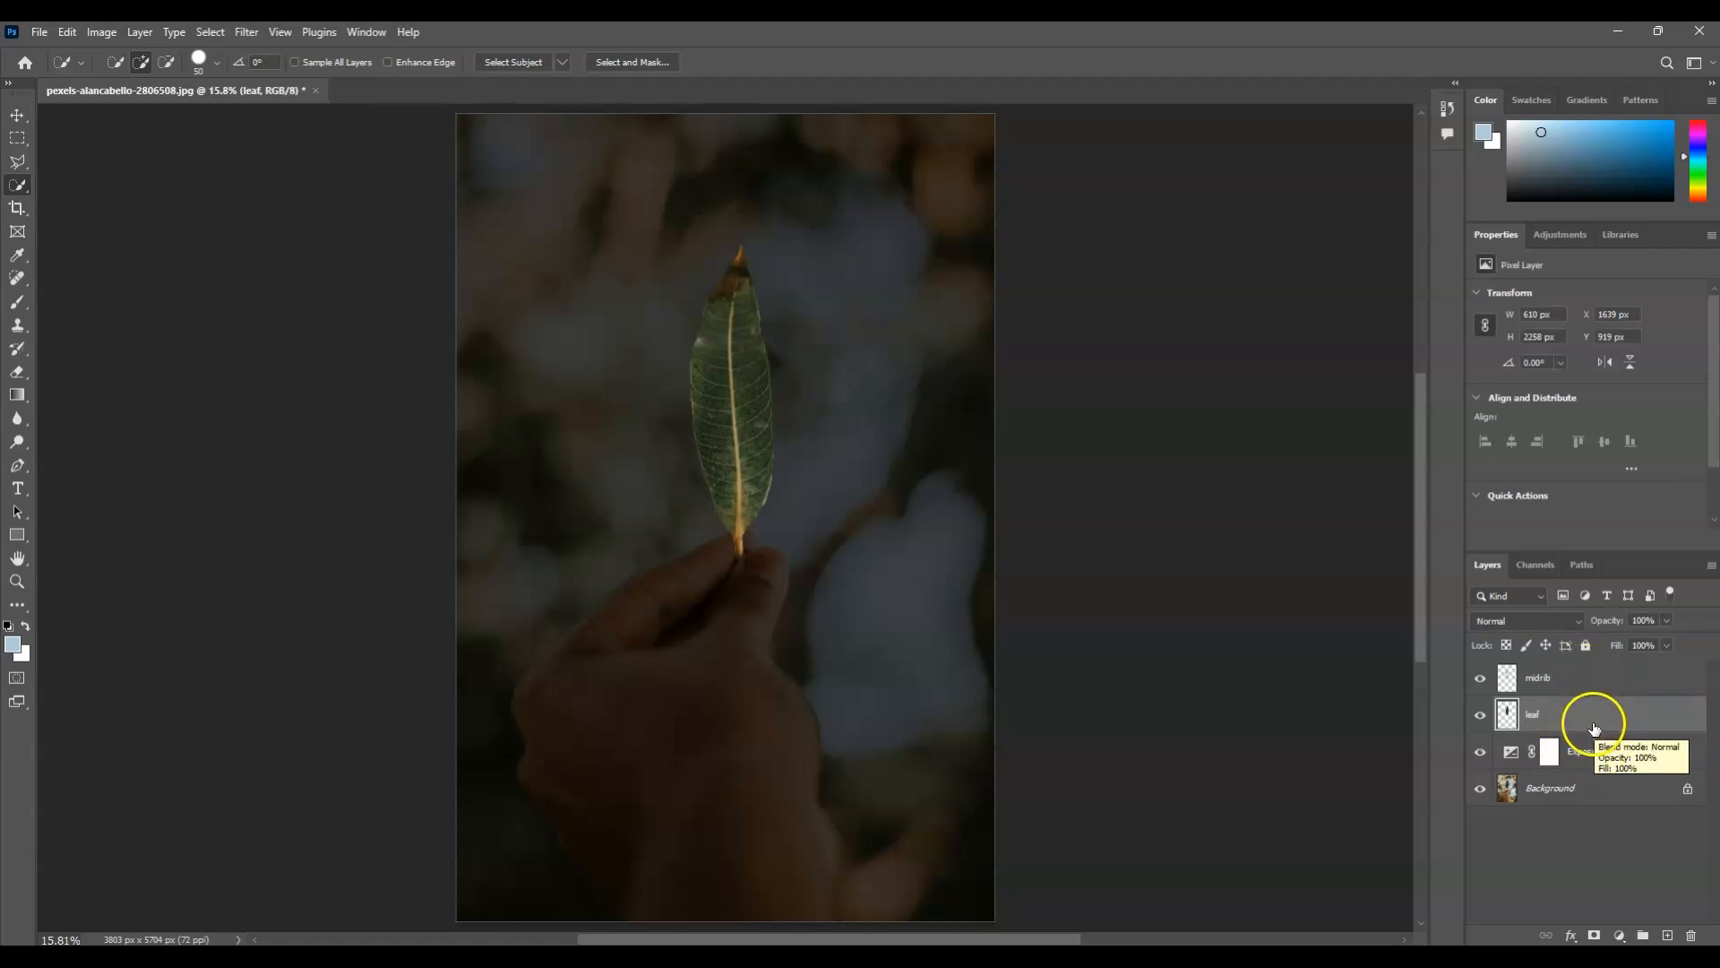
left_click(1593, 726)
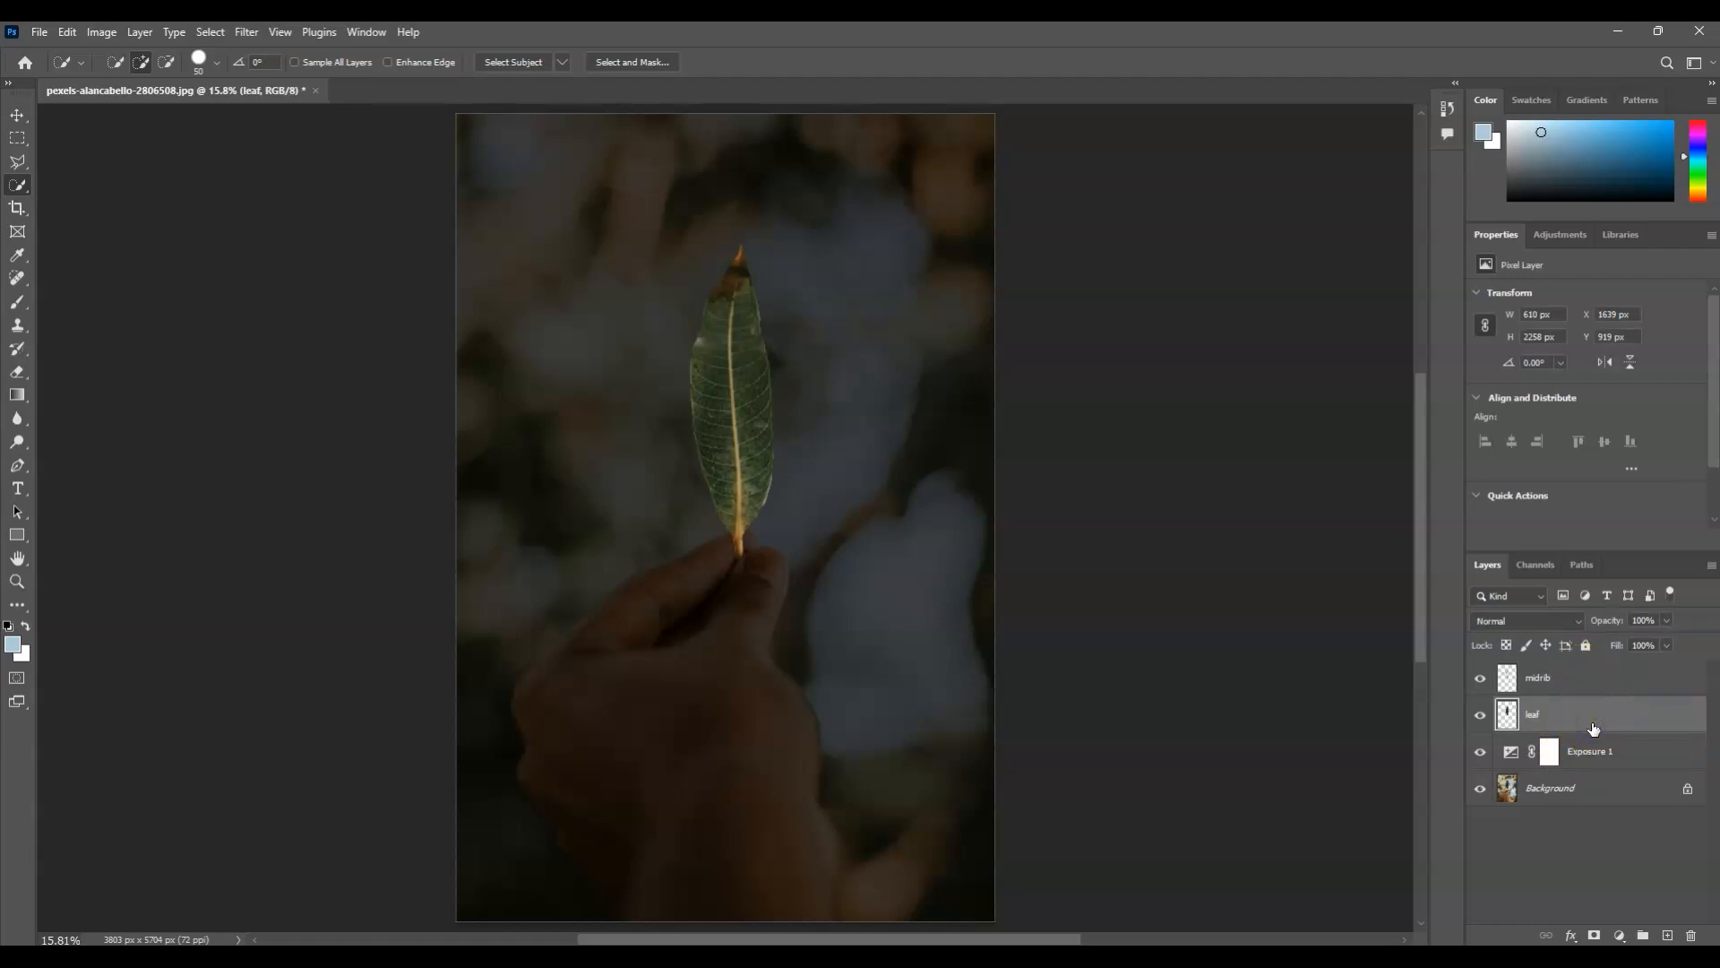
left_click(1581, 625)
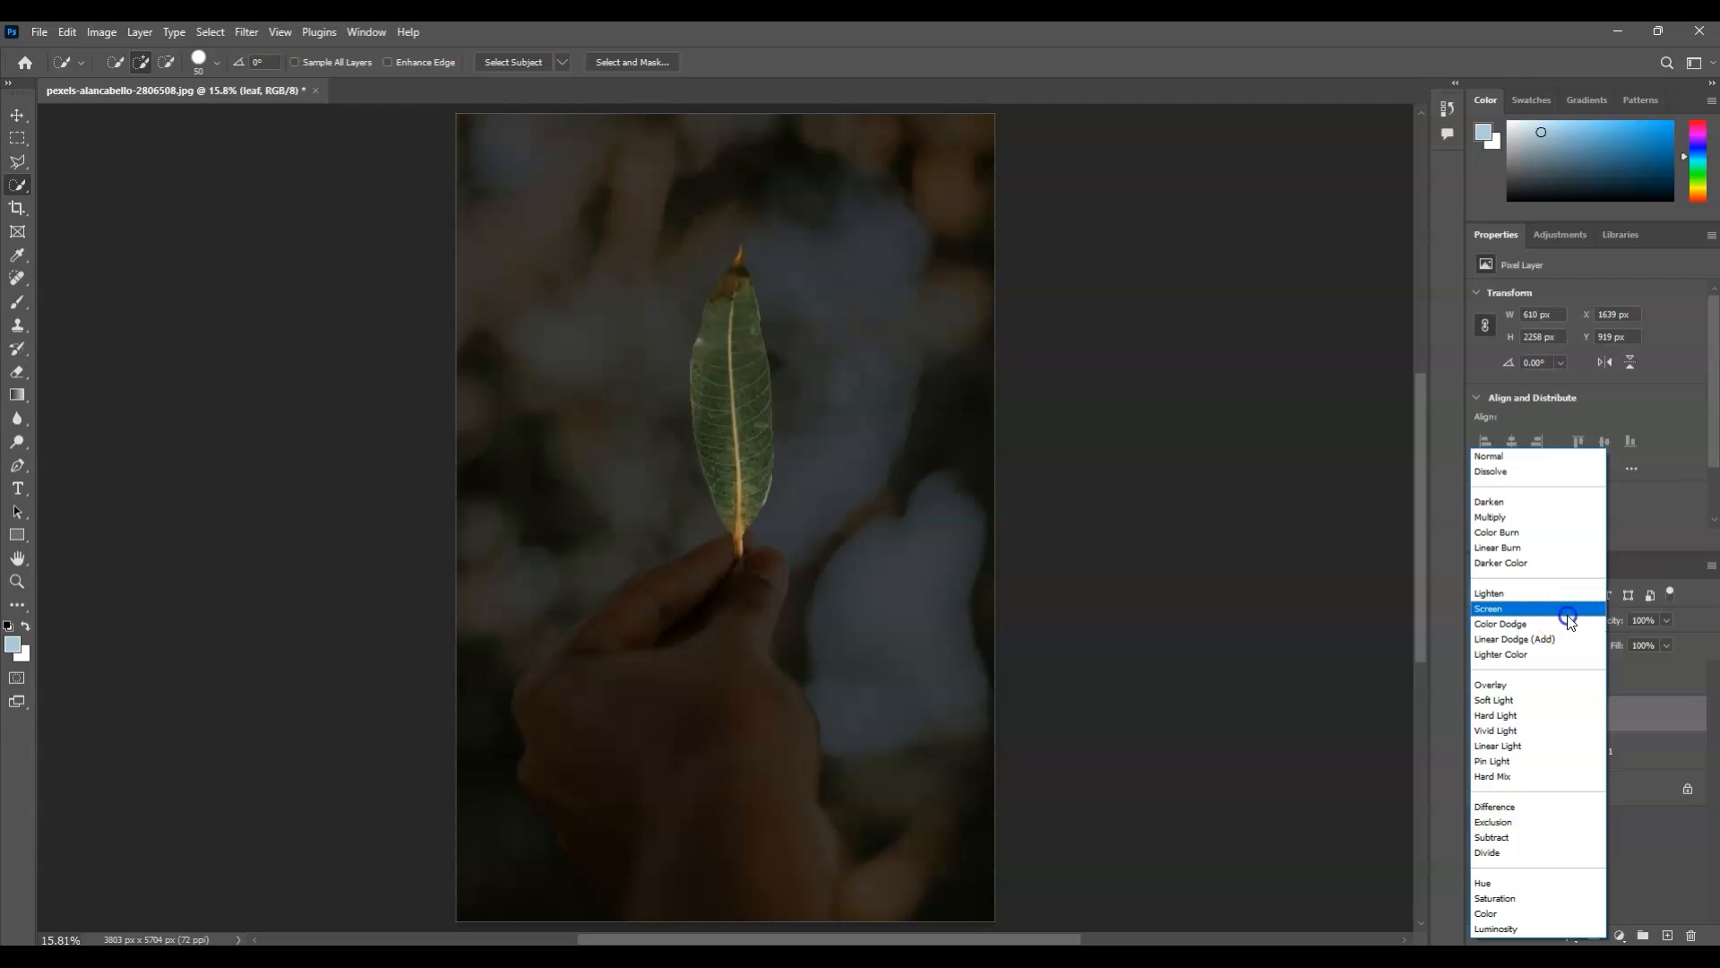
left_click(1566, 609)
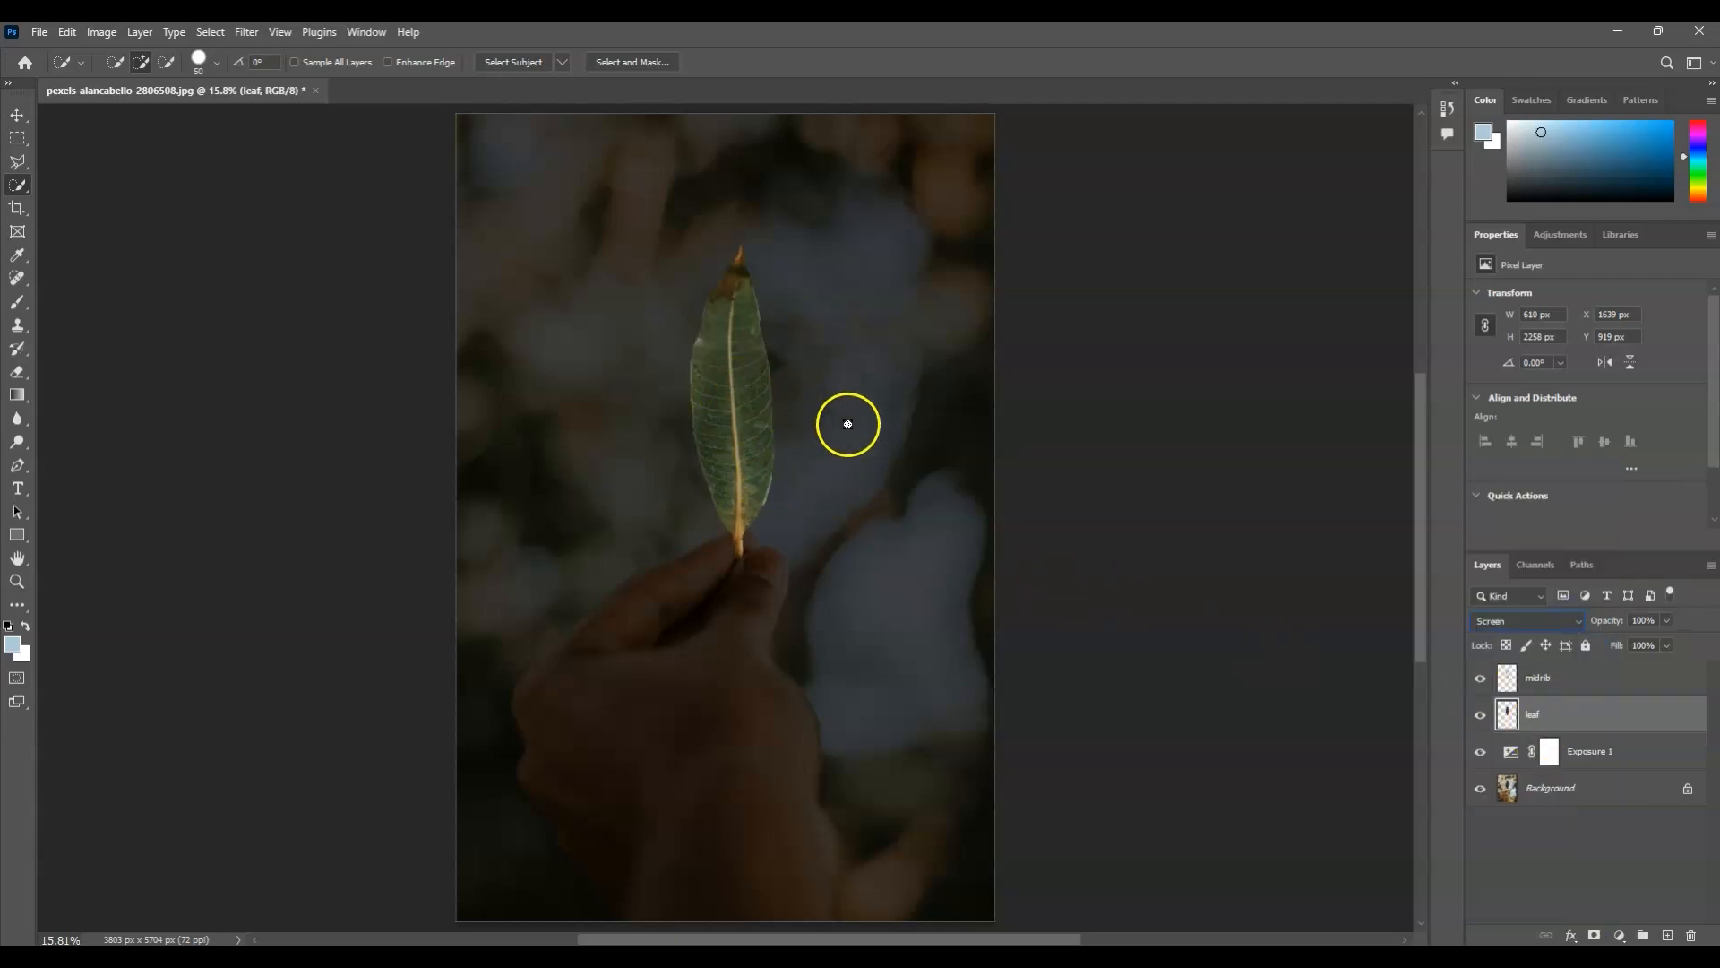
- Duplicate the leaf layer and apply a Gaussian Blur with a radius of 20 pixels to the copy
key("ctrl+j")
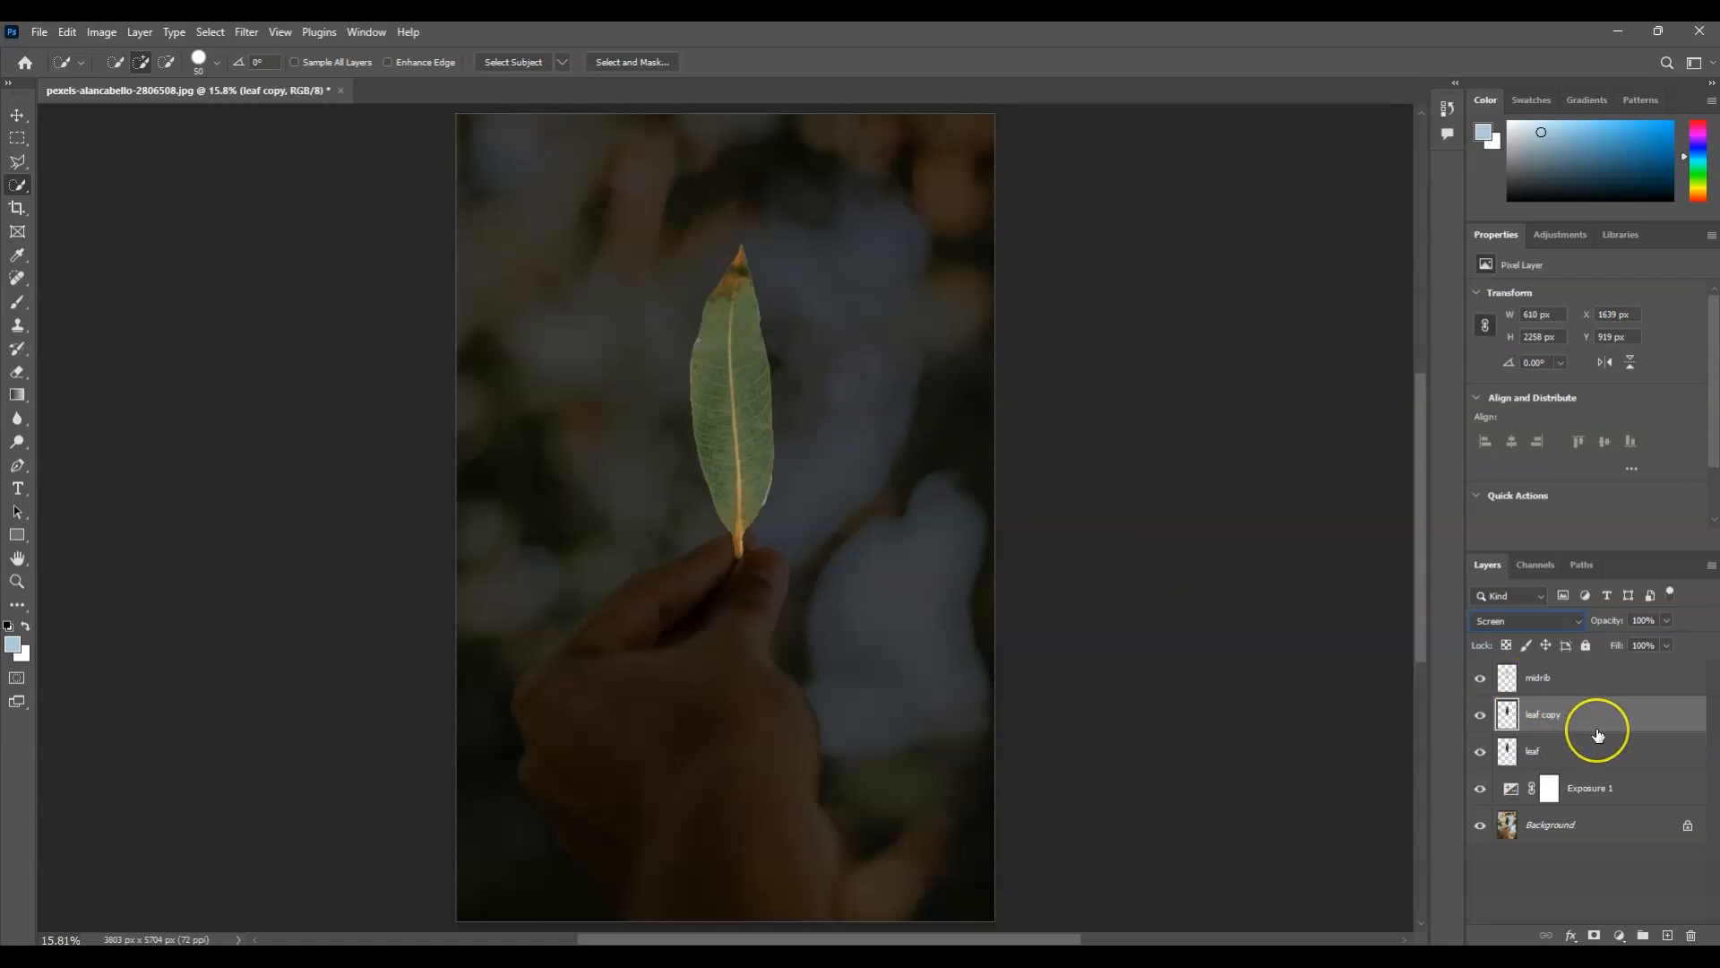
left_click(1564, 723)
left_click(241, 32)
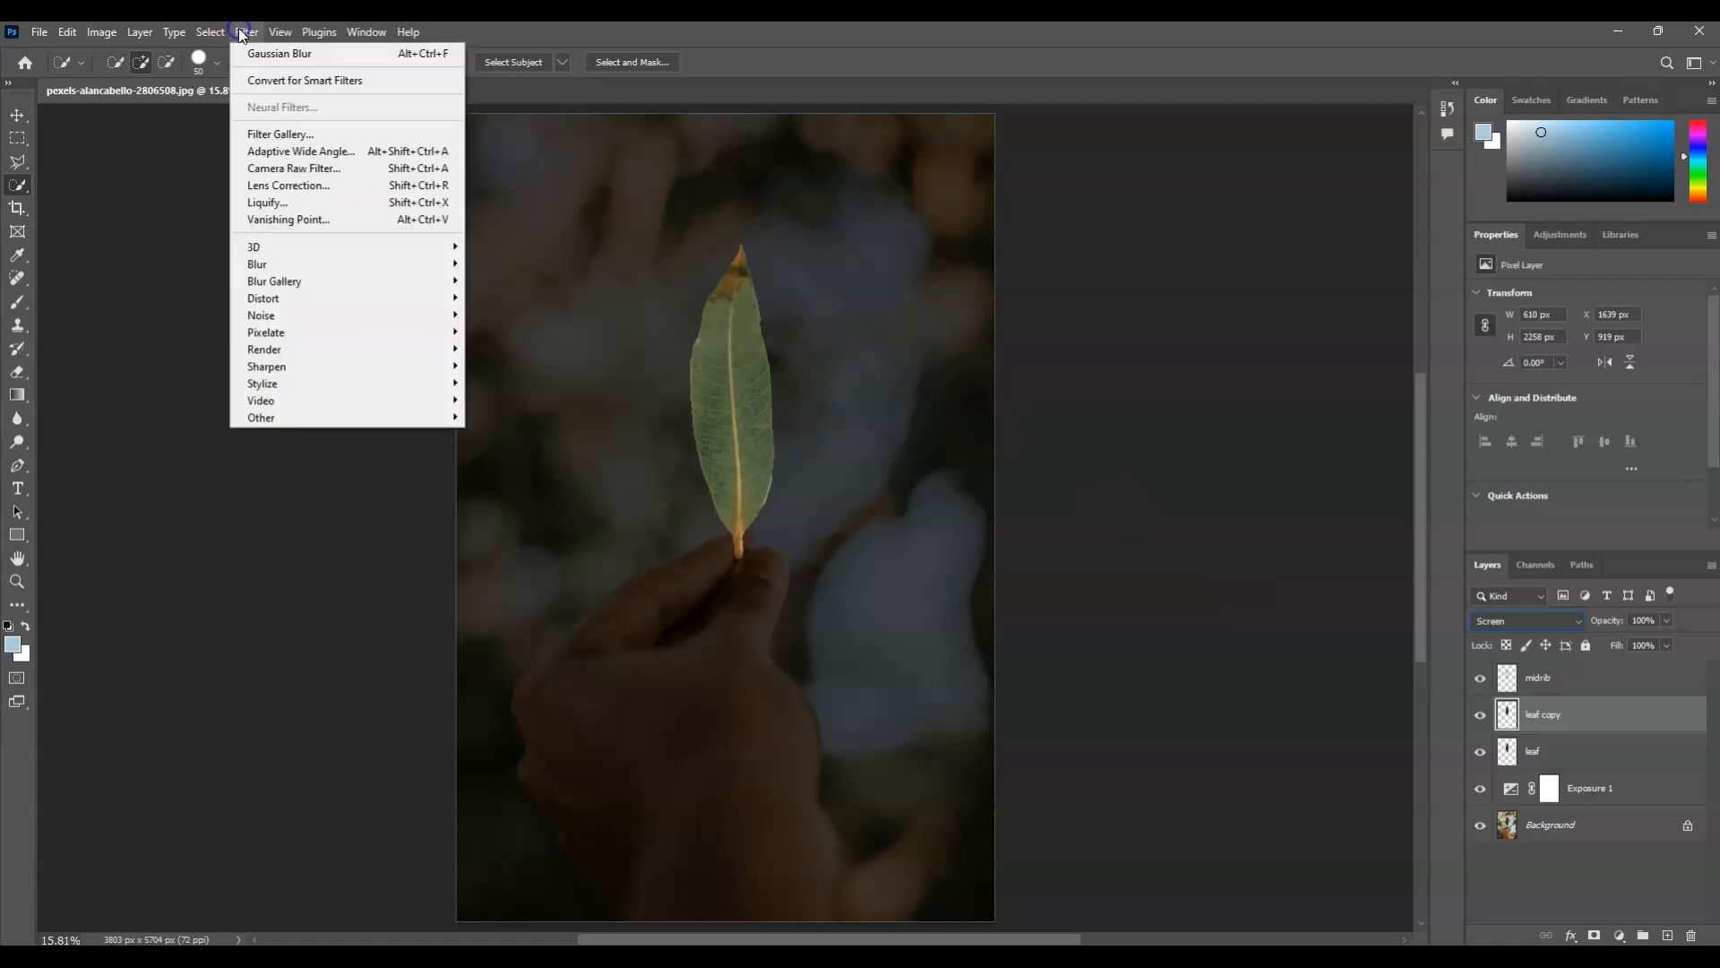
mouse_move(340, 262)
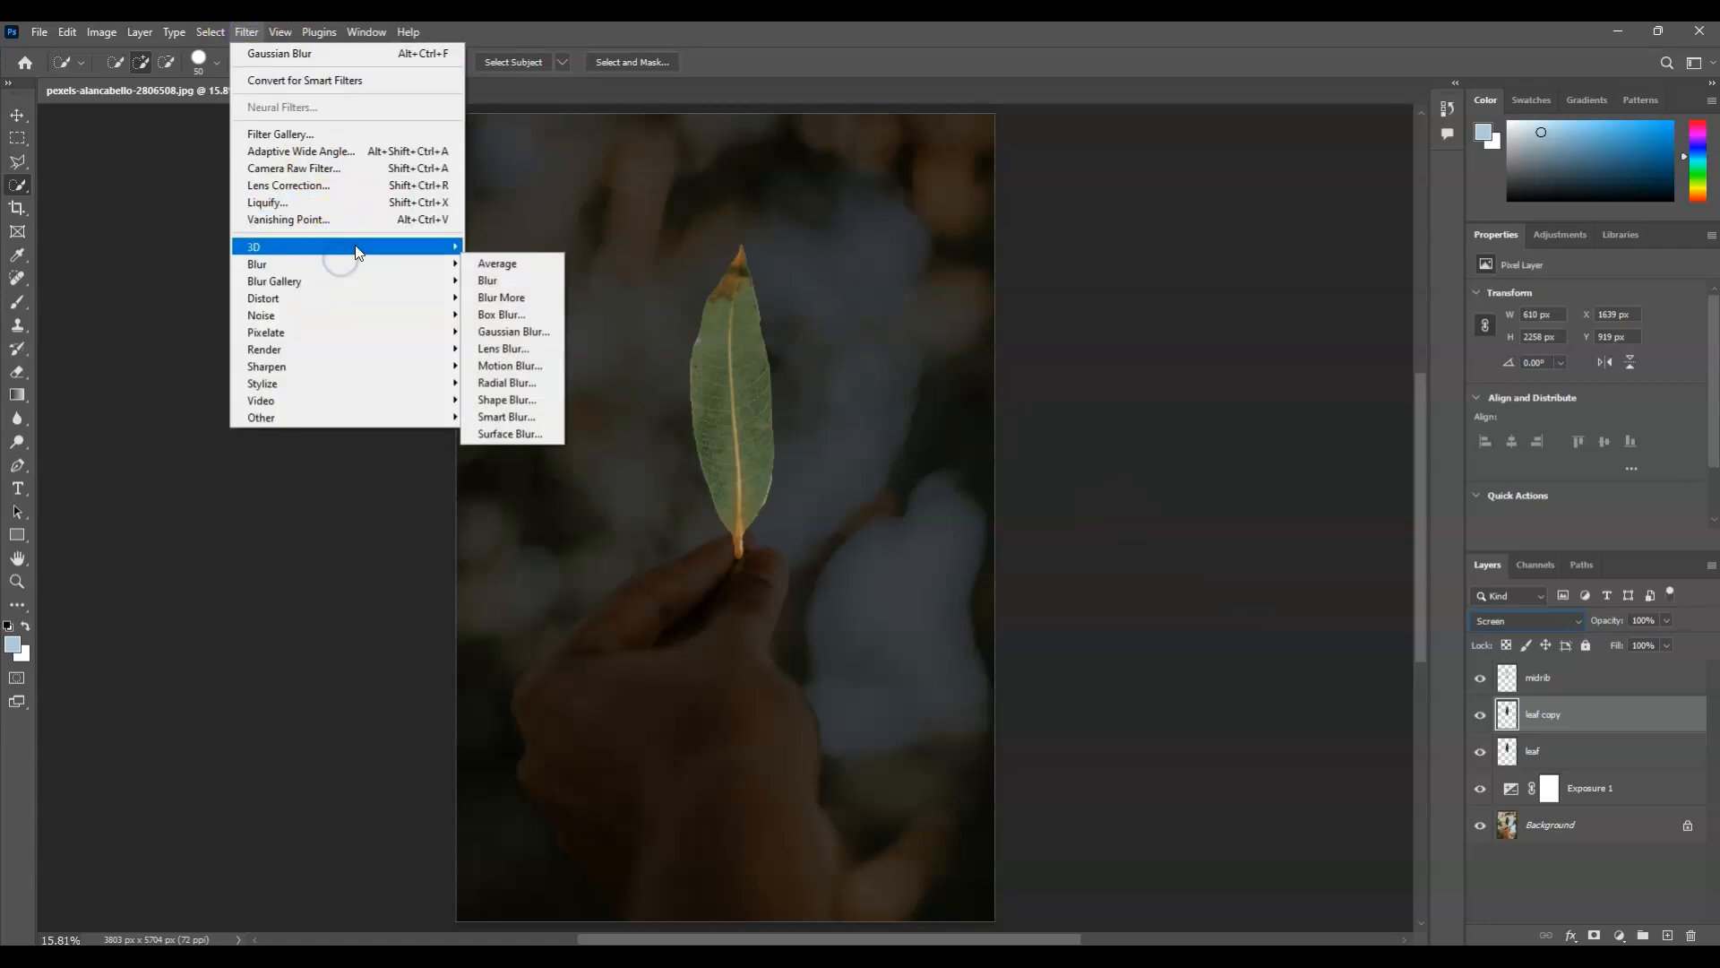
left_click(513, 330)
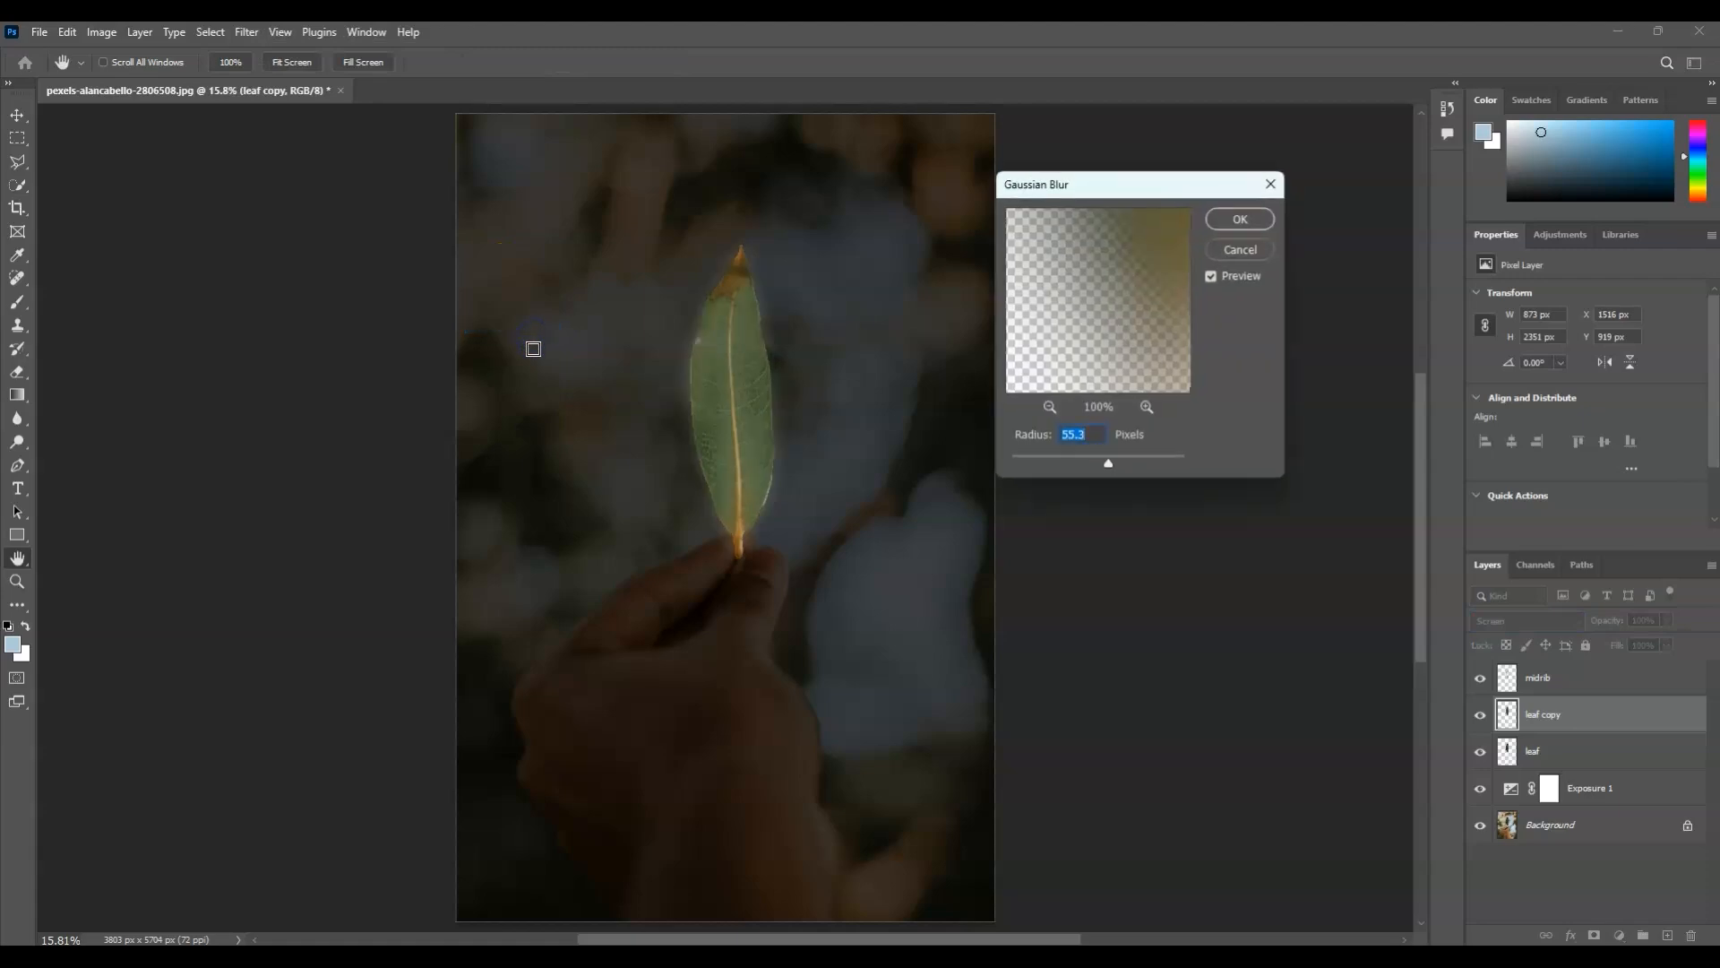
mouse_move(1108, 463)
left_mouse_down()
mouse_move(1048, 434)
mouse_move(1089, 464)
left_mouse_up()
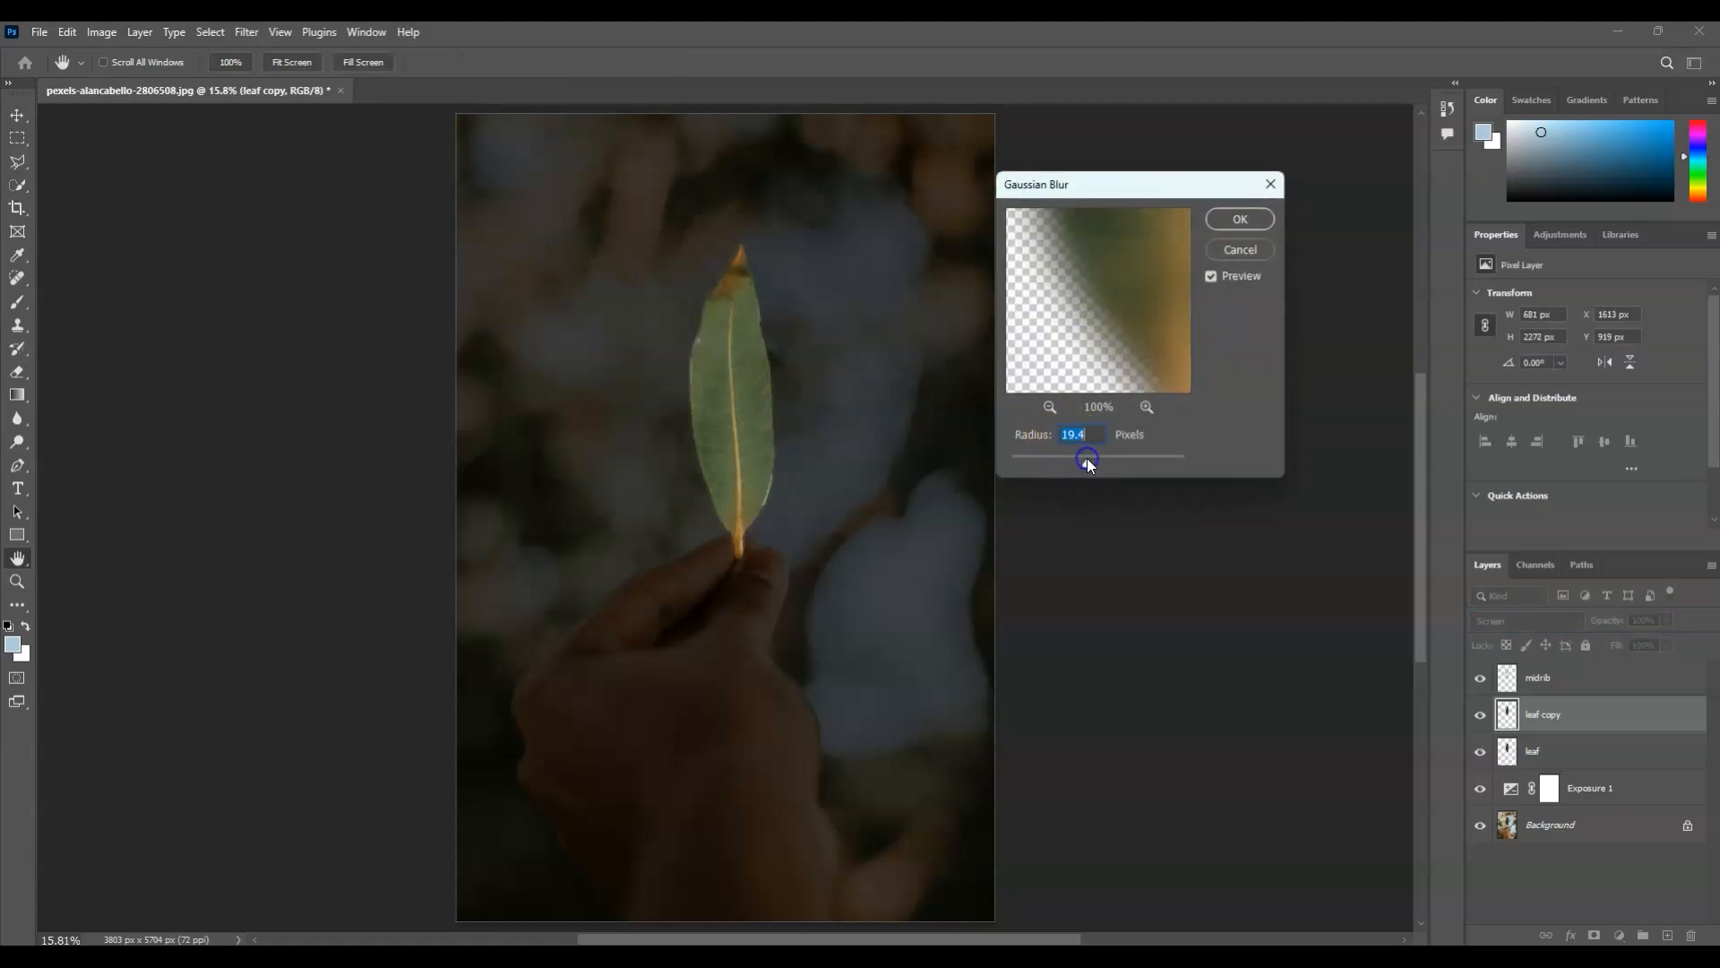
left_click(1090, 444)
type("20")
left_click(1238, 220)
key("w")
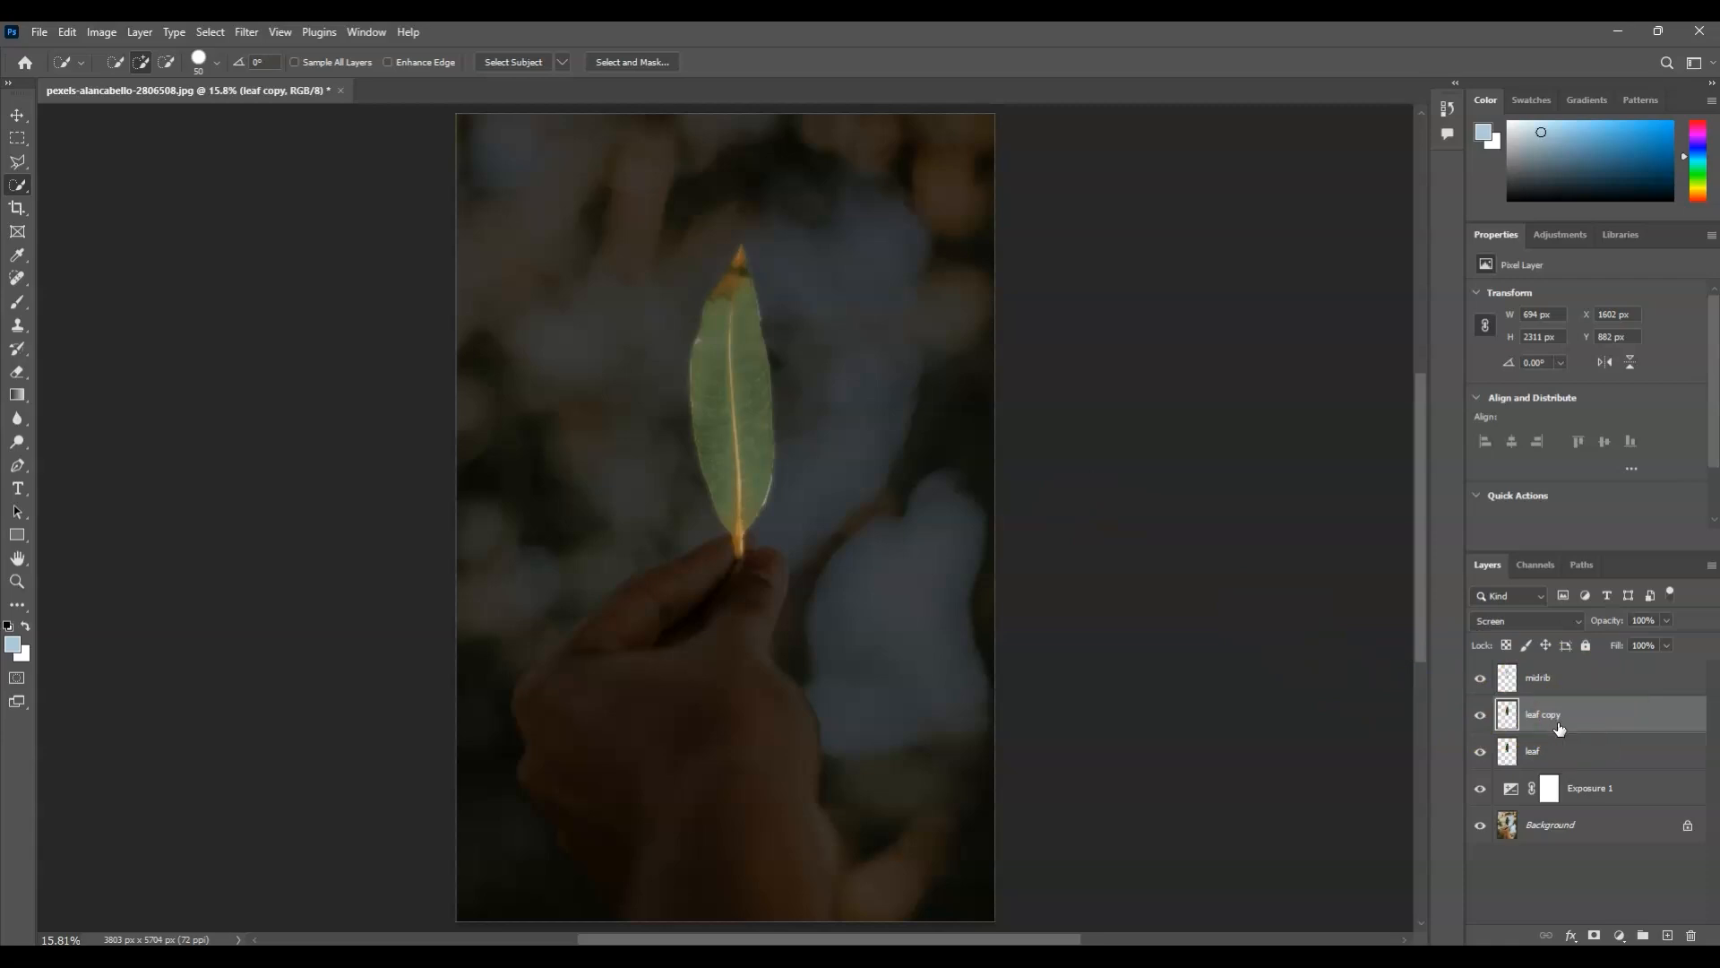
- Duplicate the leaf copy layer and apply a Gaussian Blur with a radius of 78.4 pixels to the new copy
key("ctrl+j")
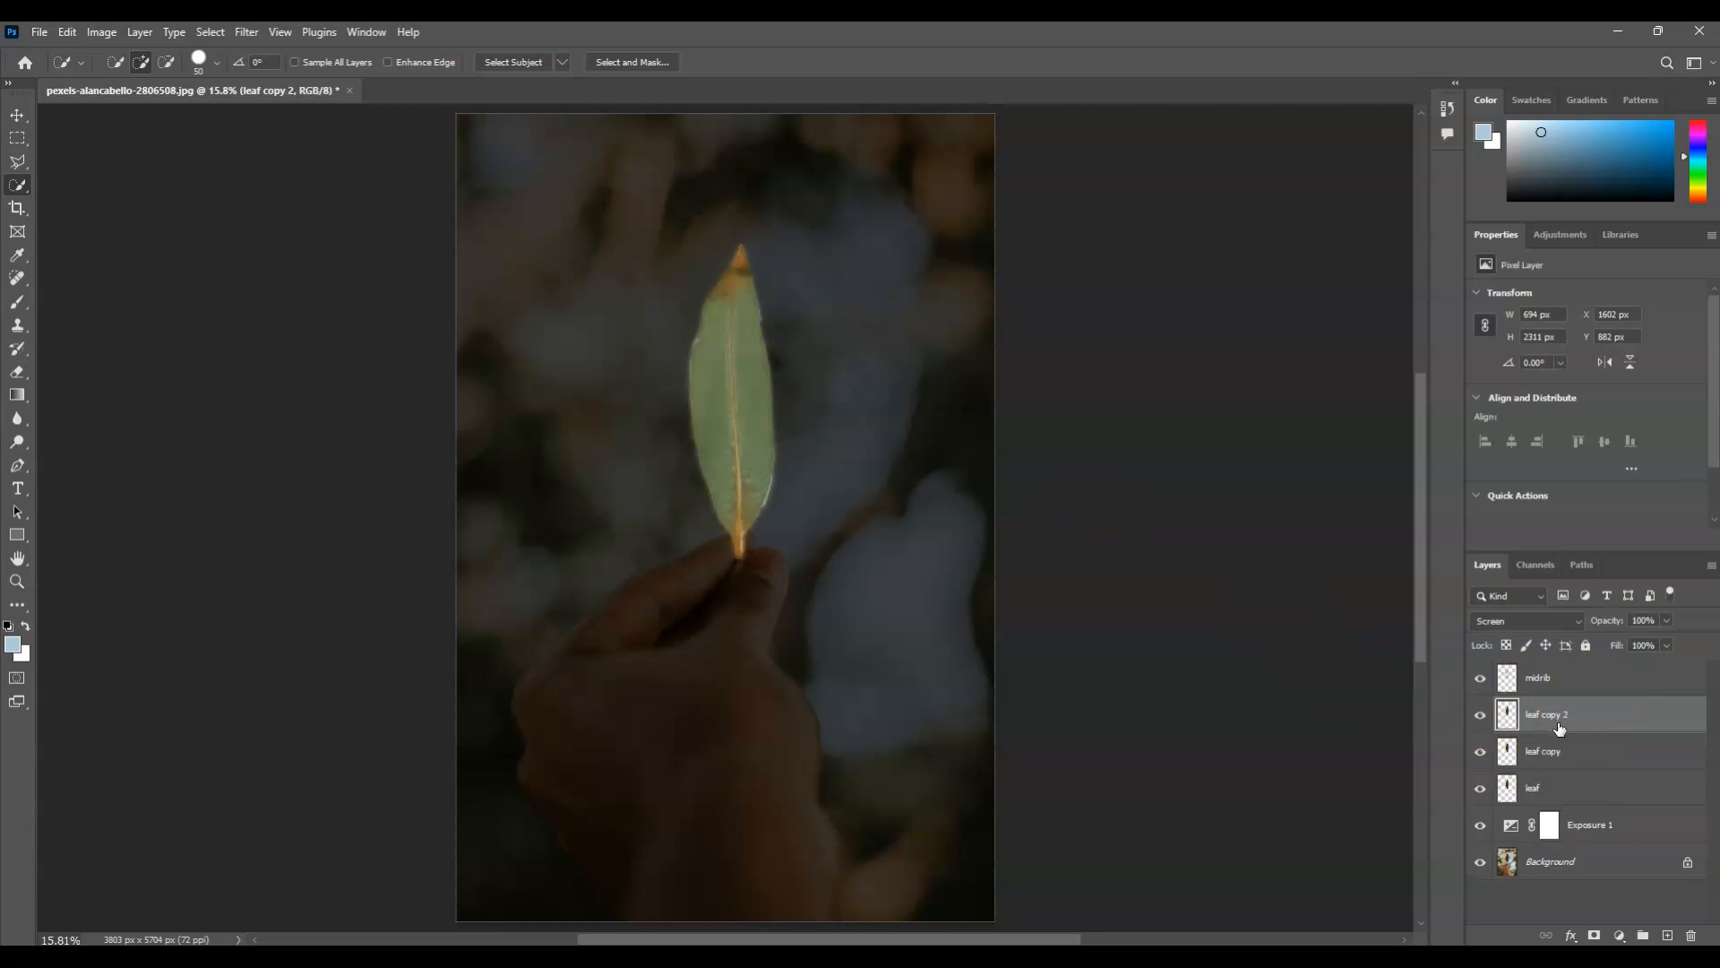
left_click(248, 32)
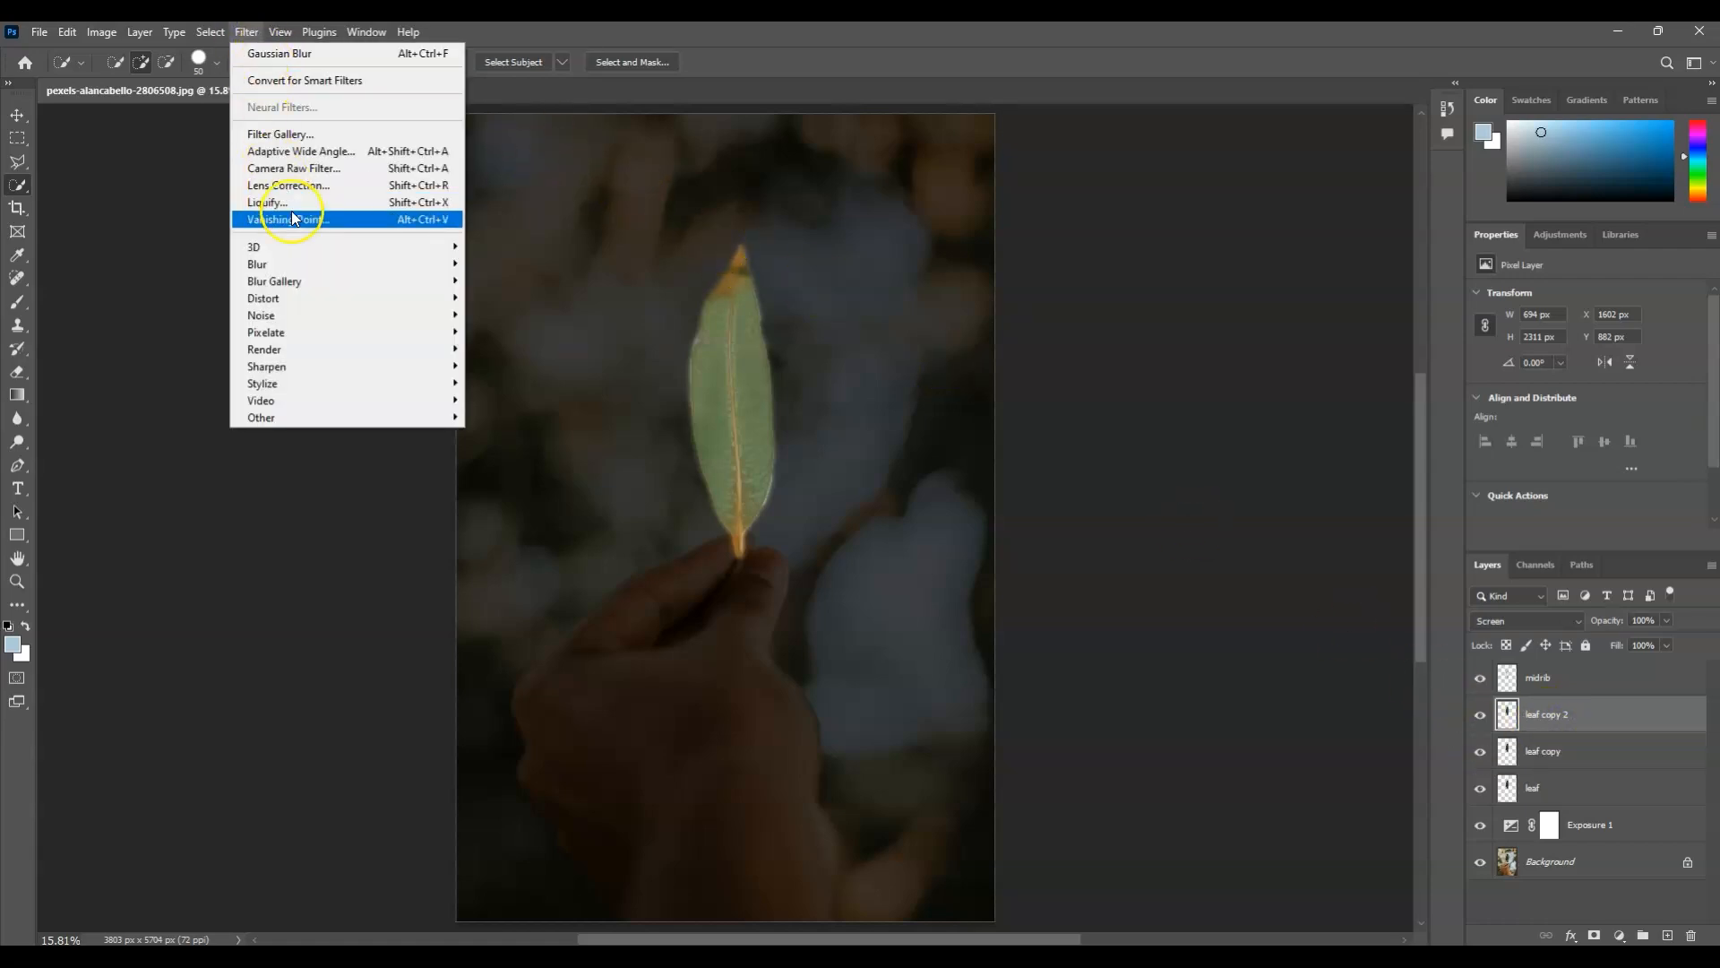
mouse_move(314, 261)
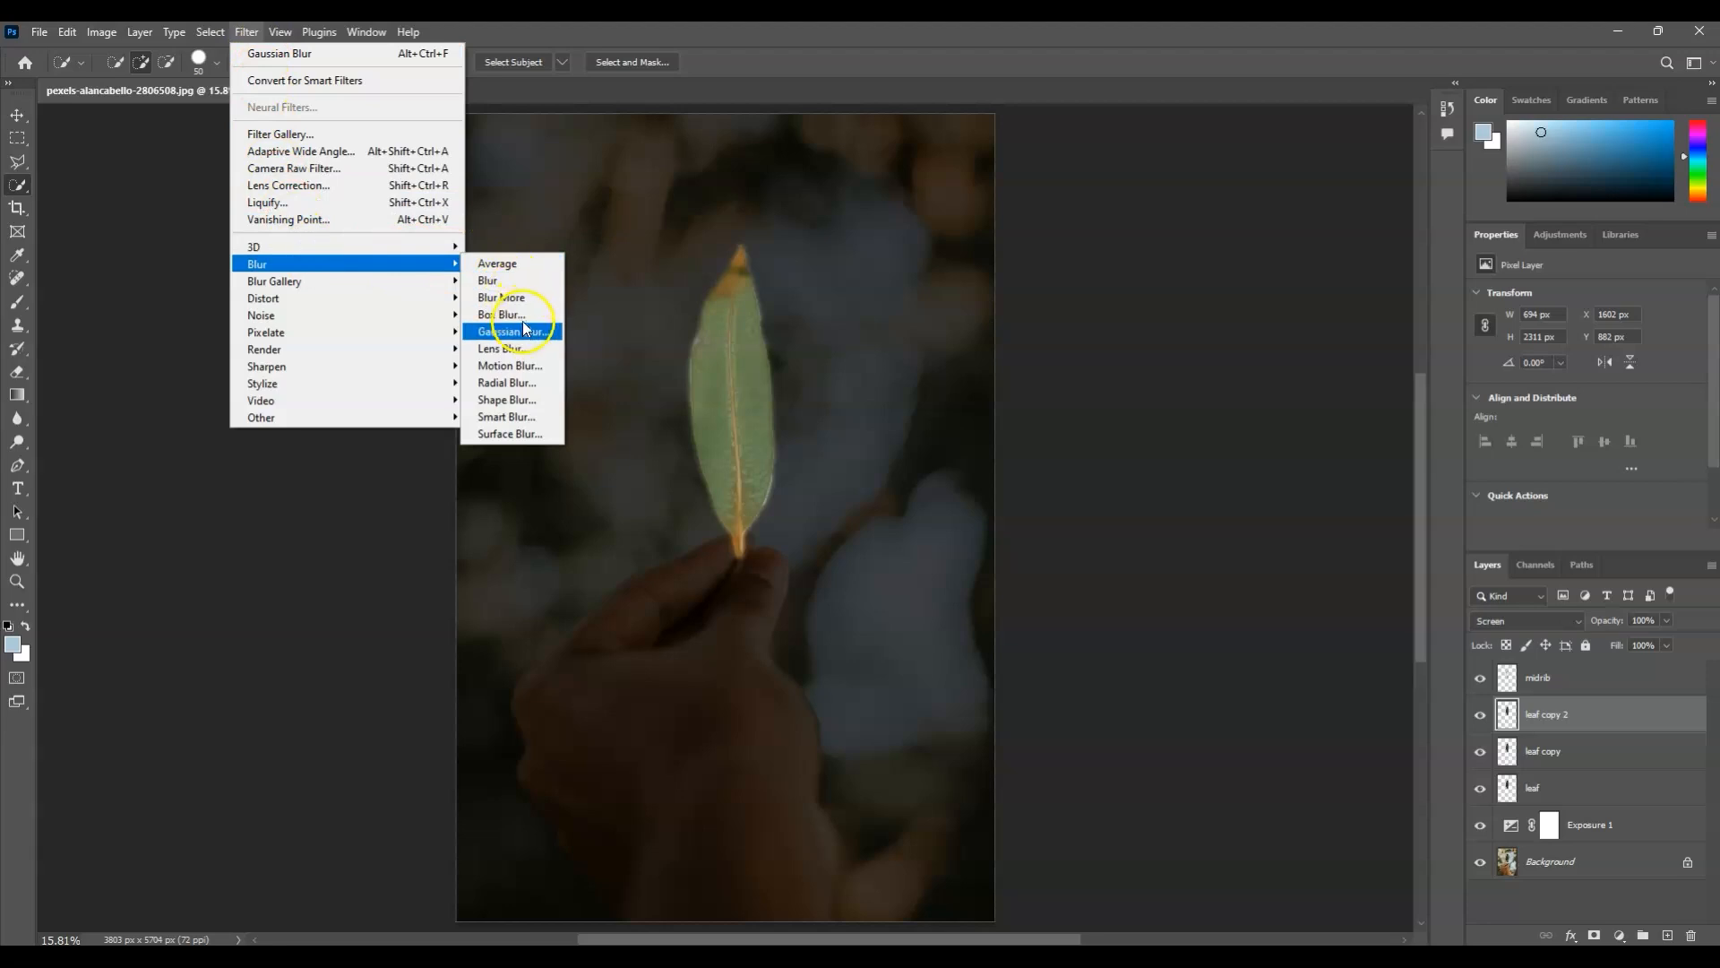
left_click(521, 331)
left_click(622, 309)
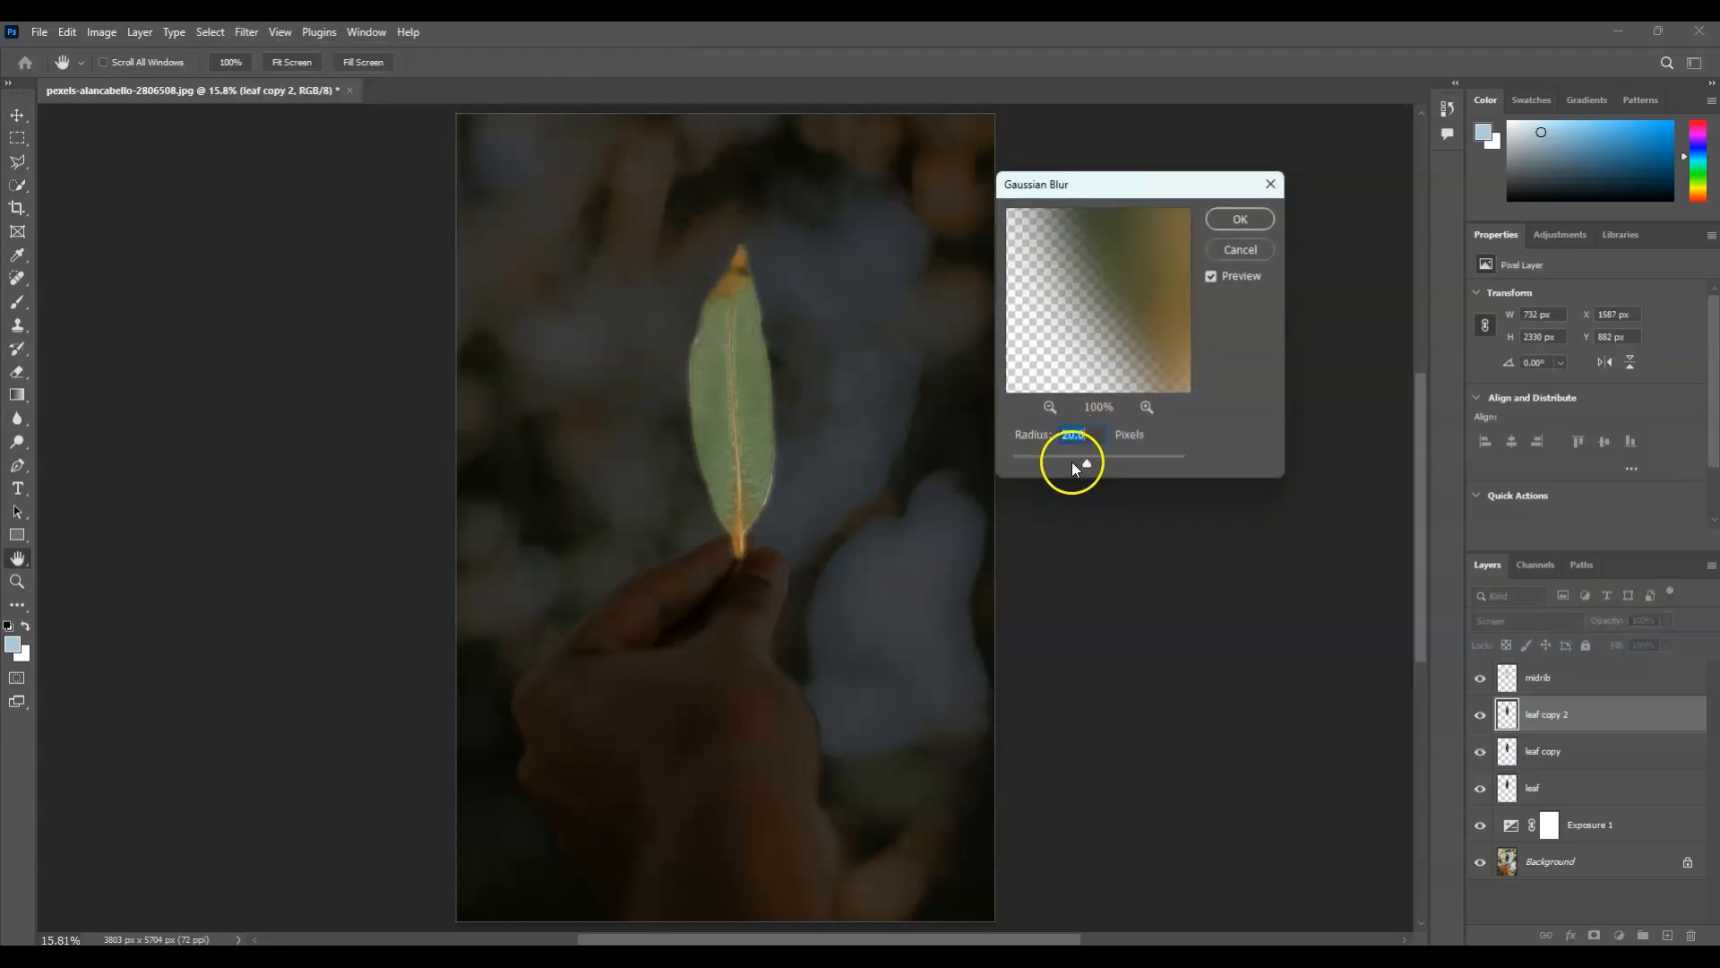
left_click_drag(1088, 468, 1117, 468)
left_click(1089, 438)
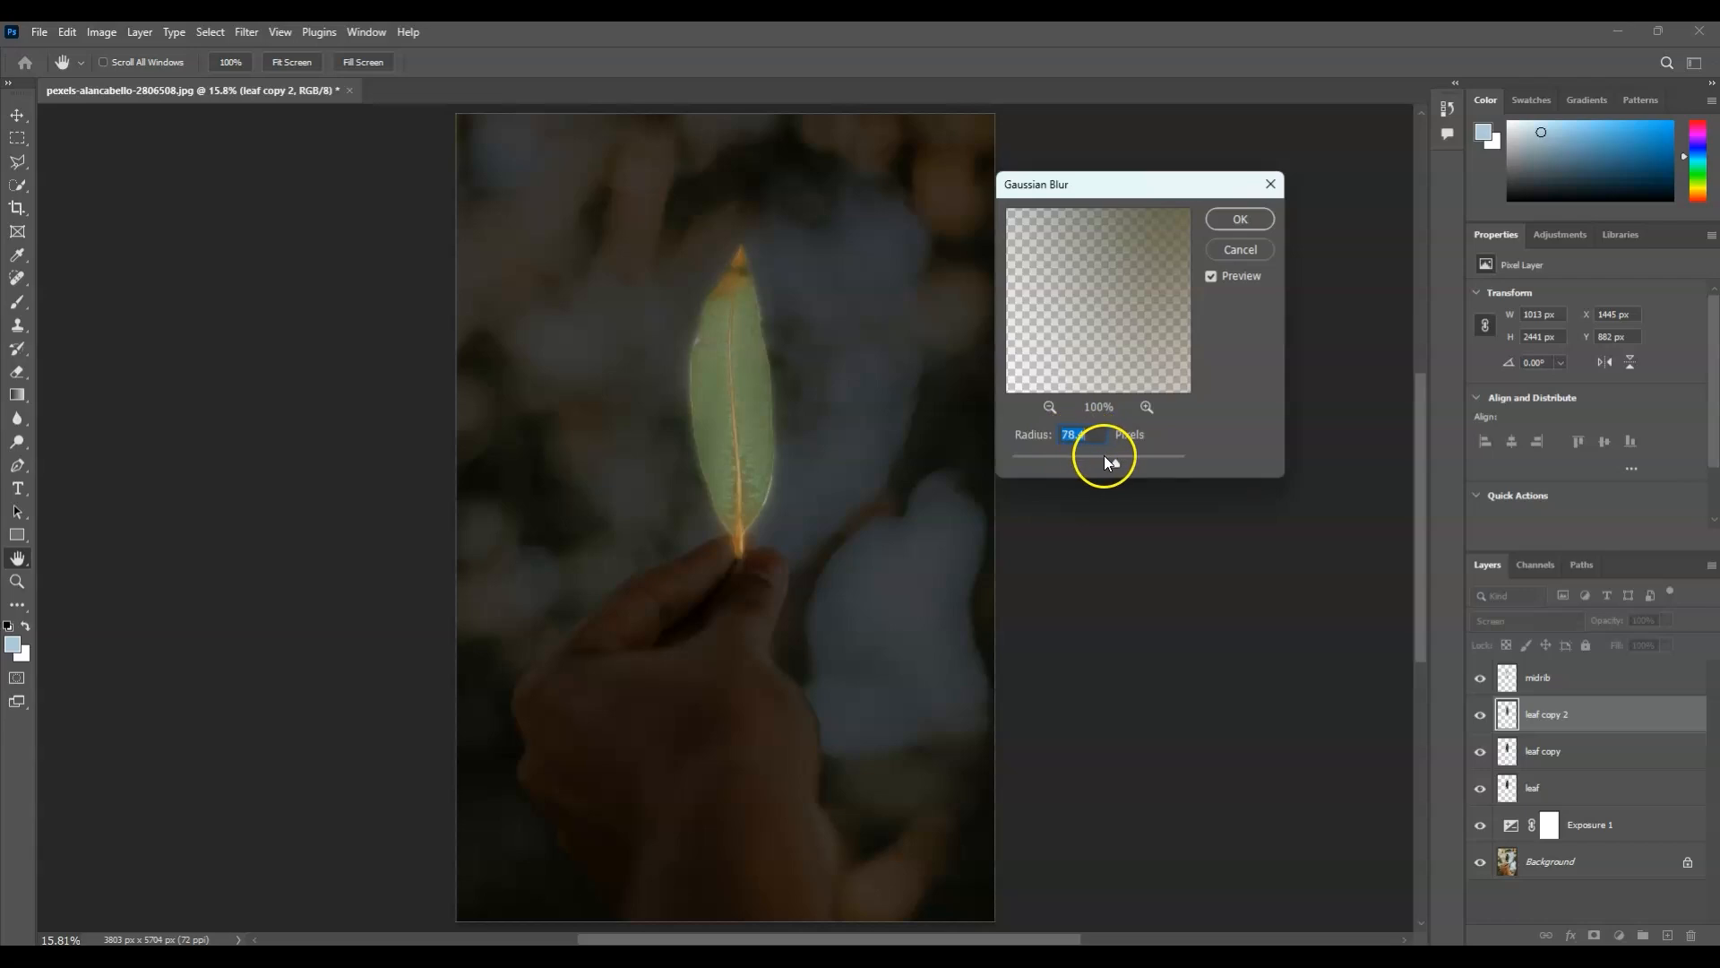
left_click(1256, 224)
key("w")
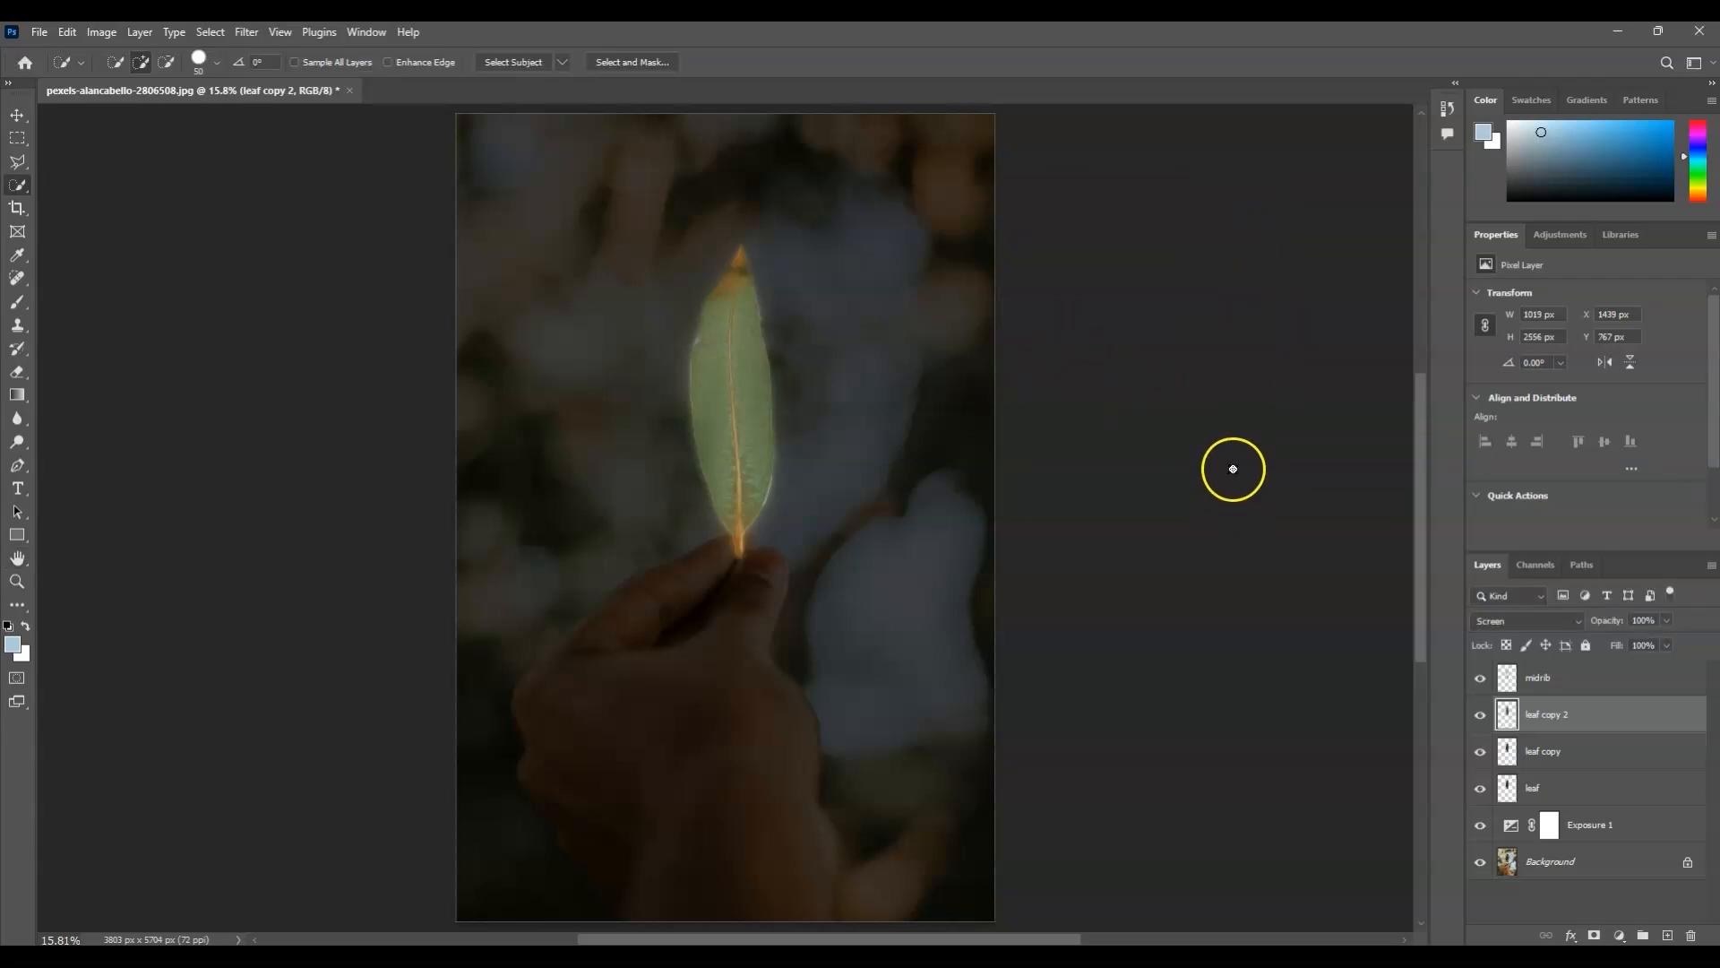
- Set the midrib layer's blend mode to Linear Dodge (Add)
left_click(1559, 683)
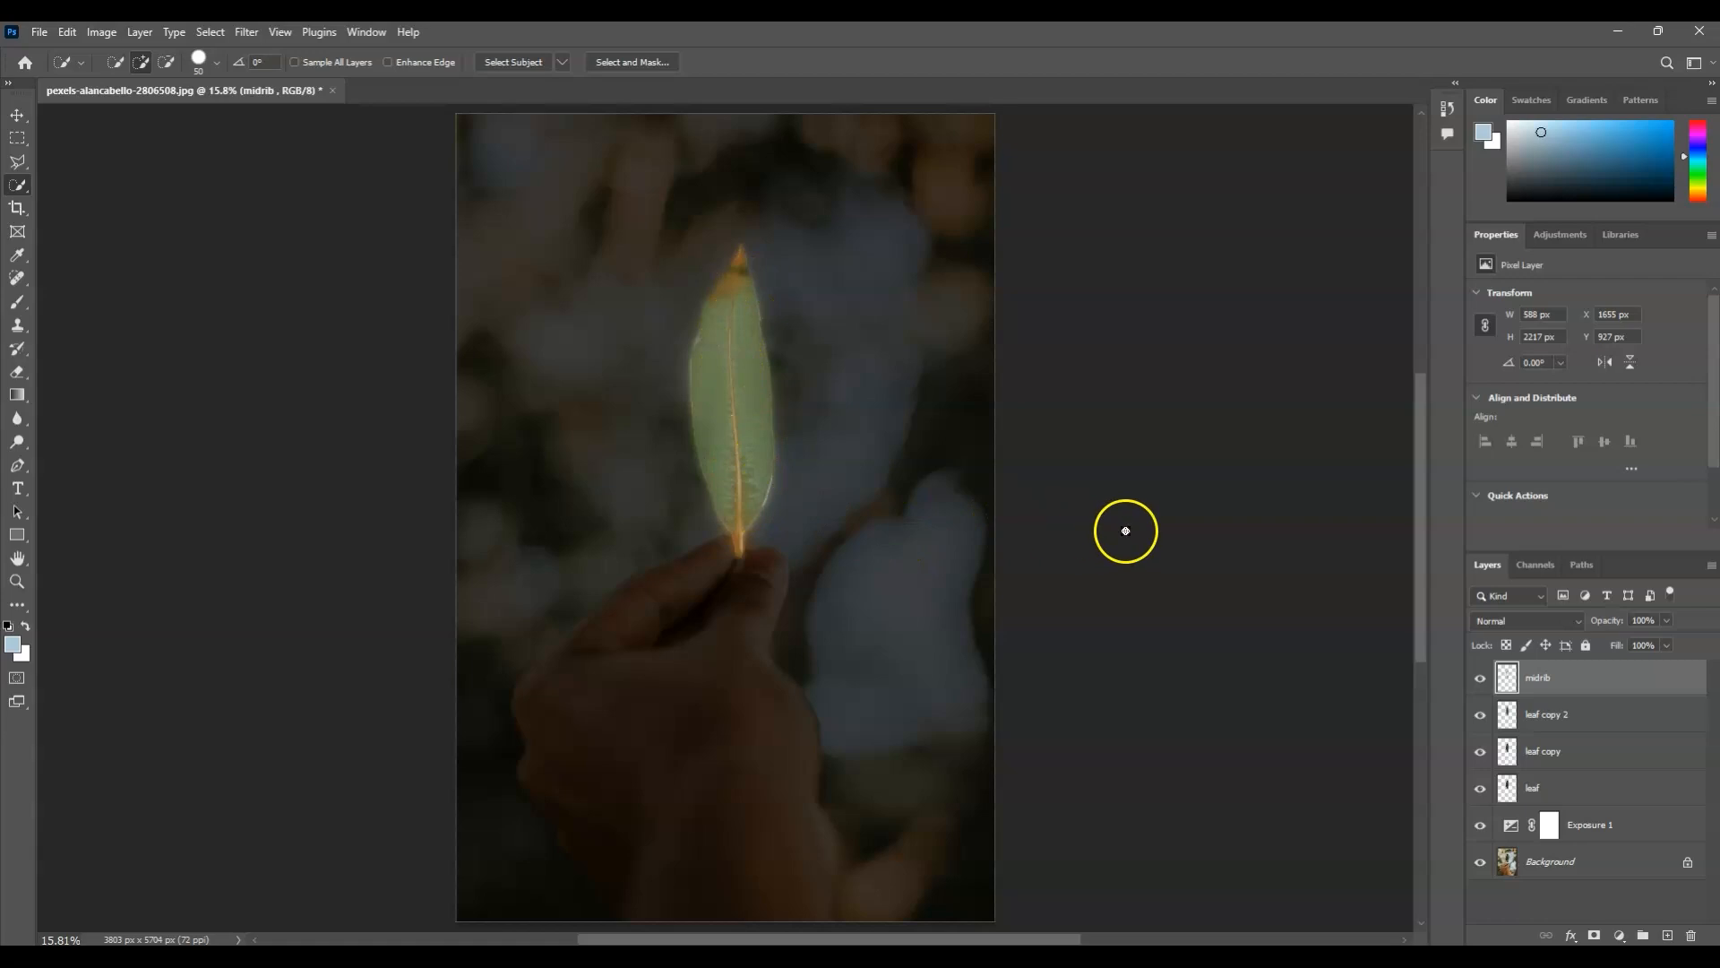
left_click(1570, 681)
left_click(1579, 621)
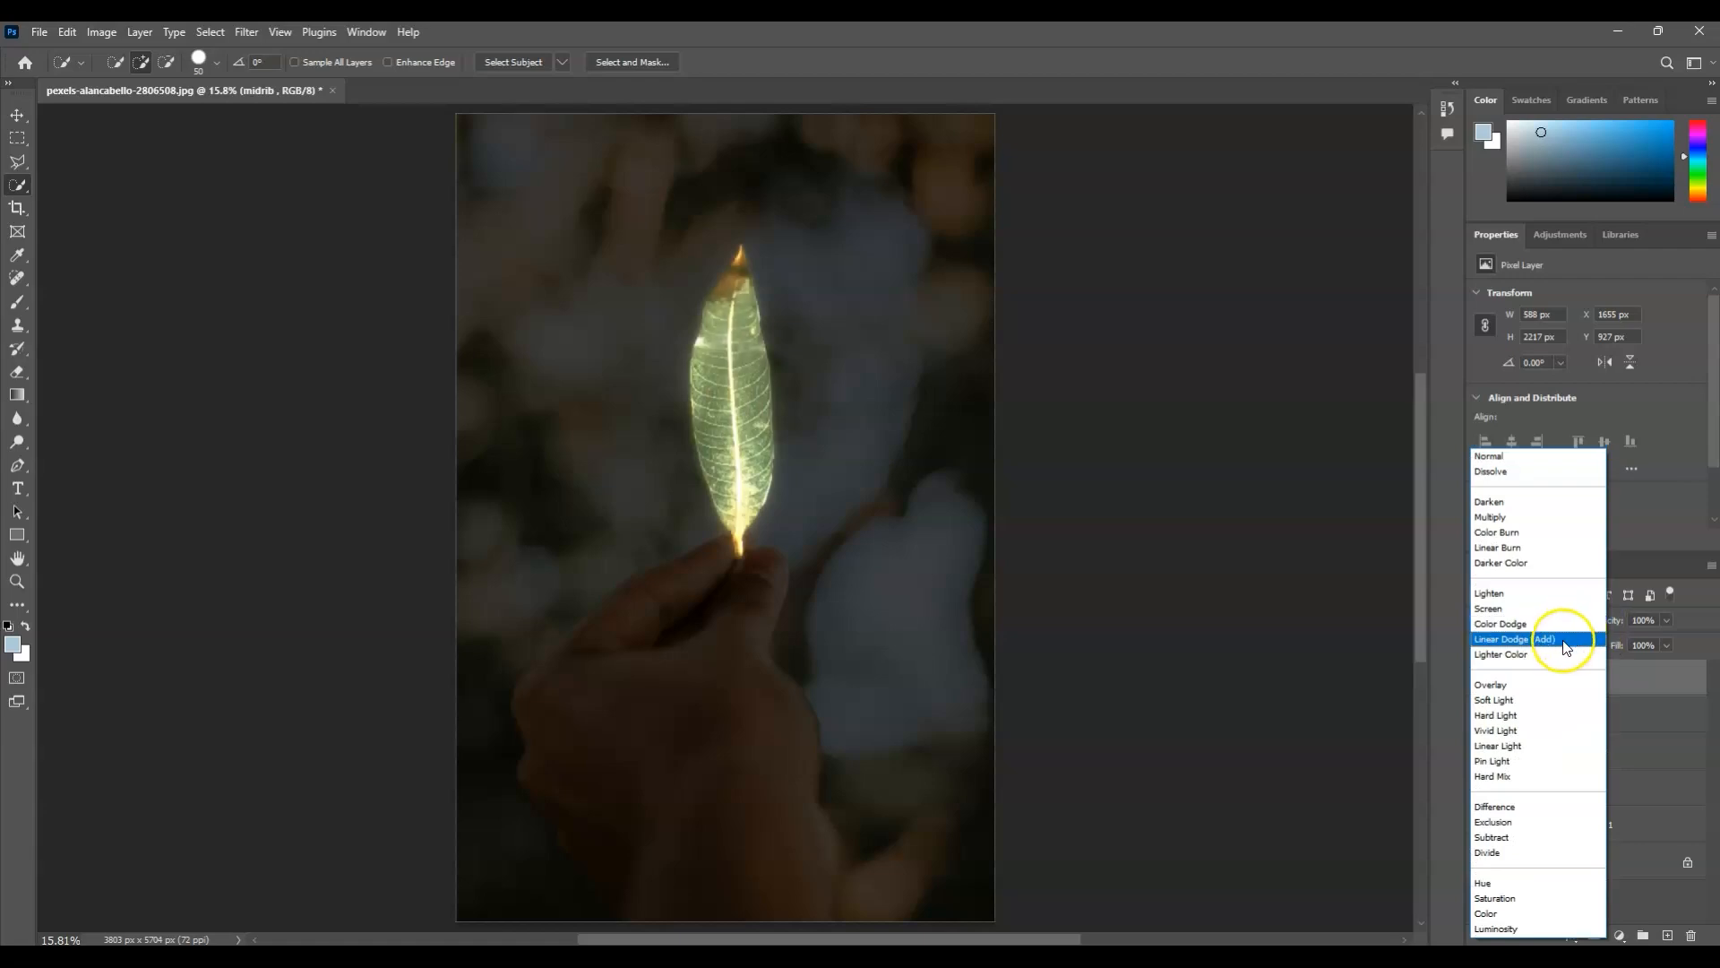
left_click(1541, 639)
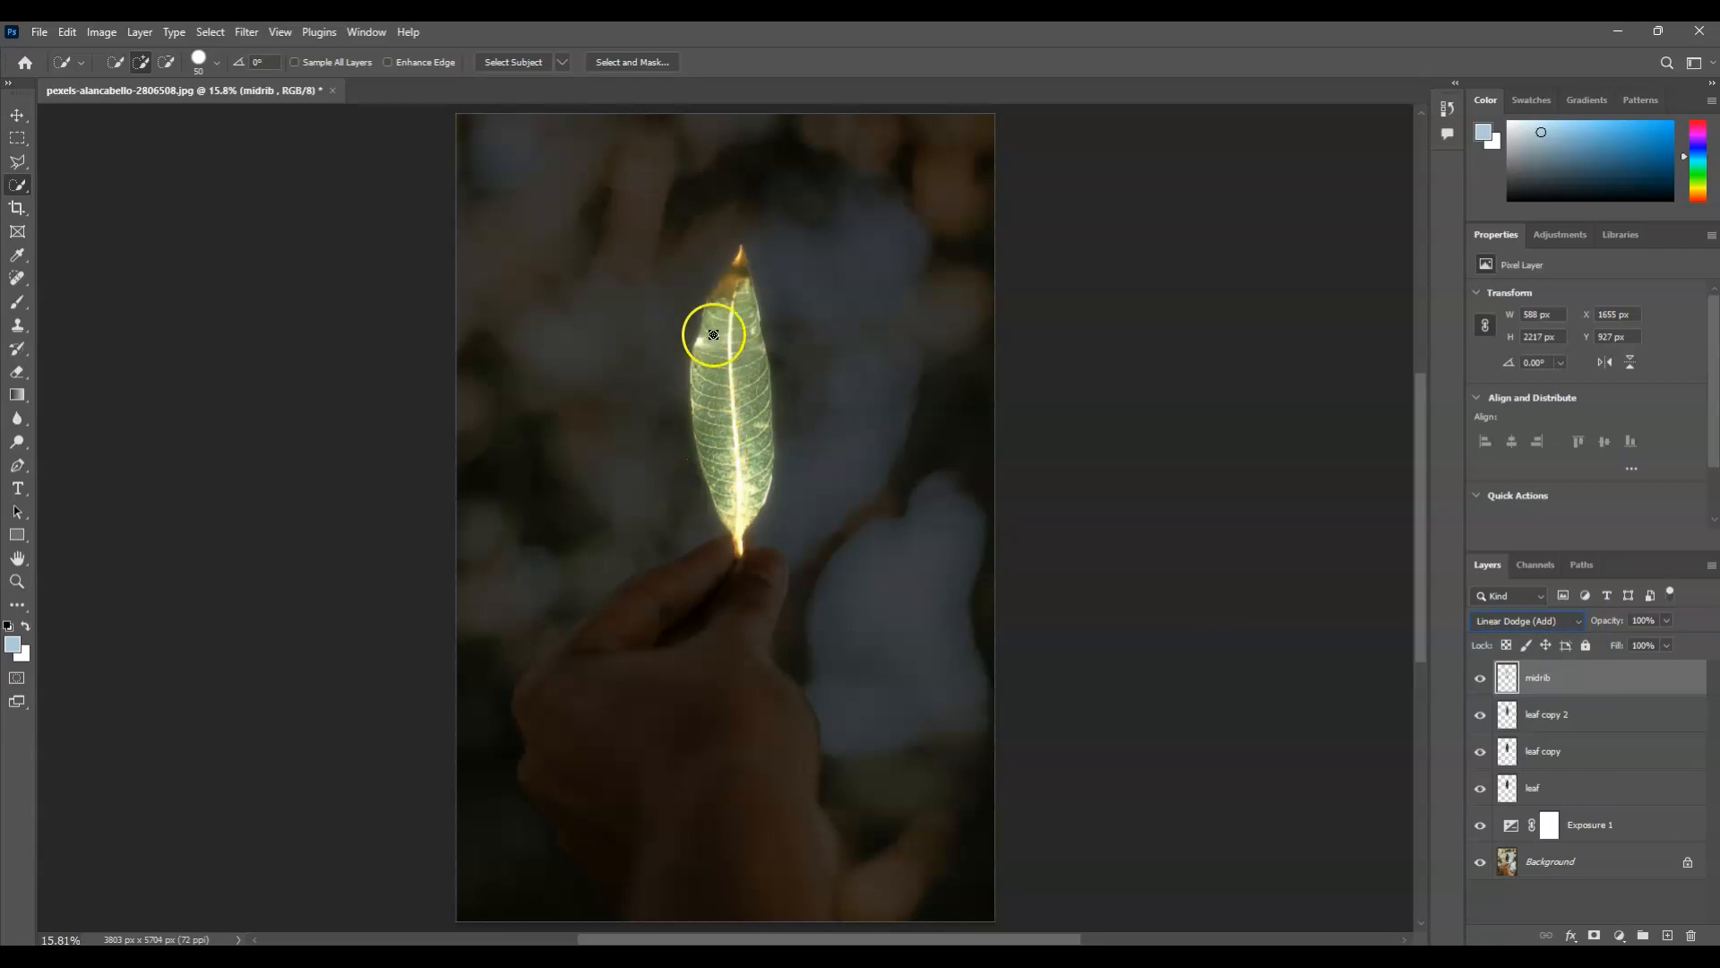
- Duplicate the midrib layer and apply a Gaussian Blur with a radius of 42.9 pixels to the copy
left_click(1608, 684)
key("ctrl+j")
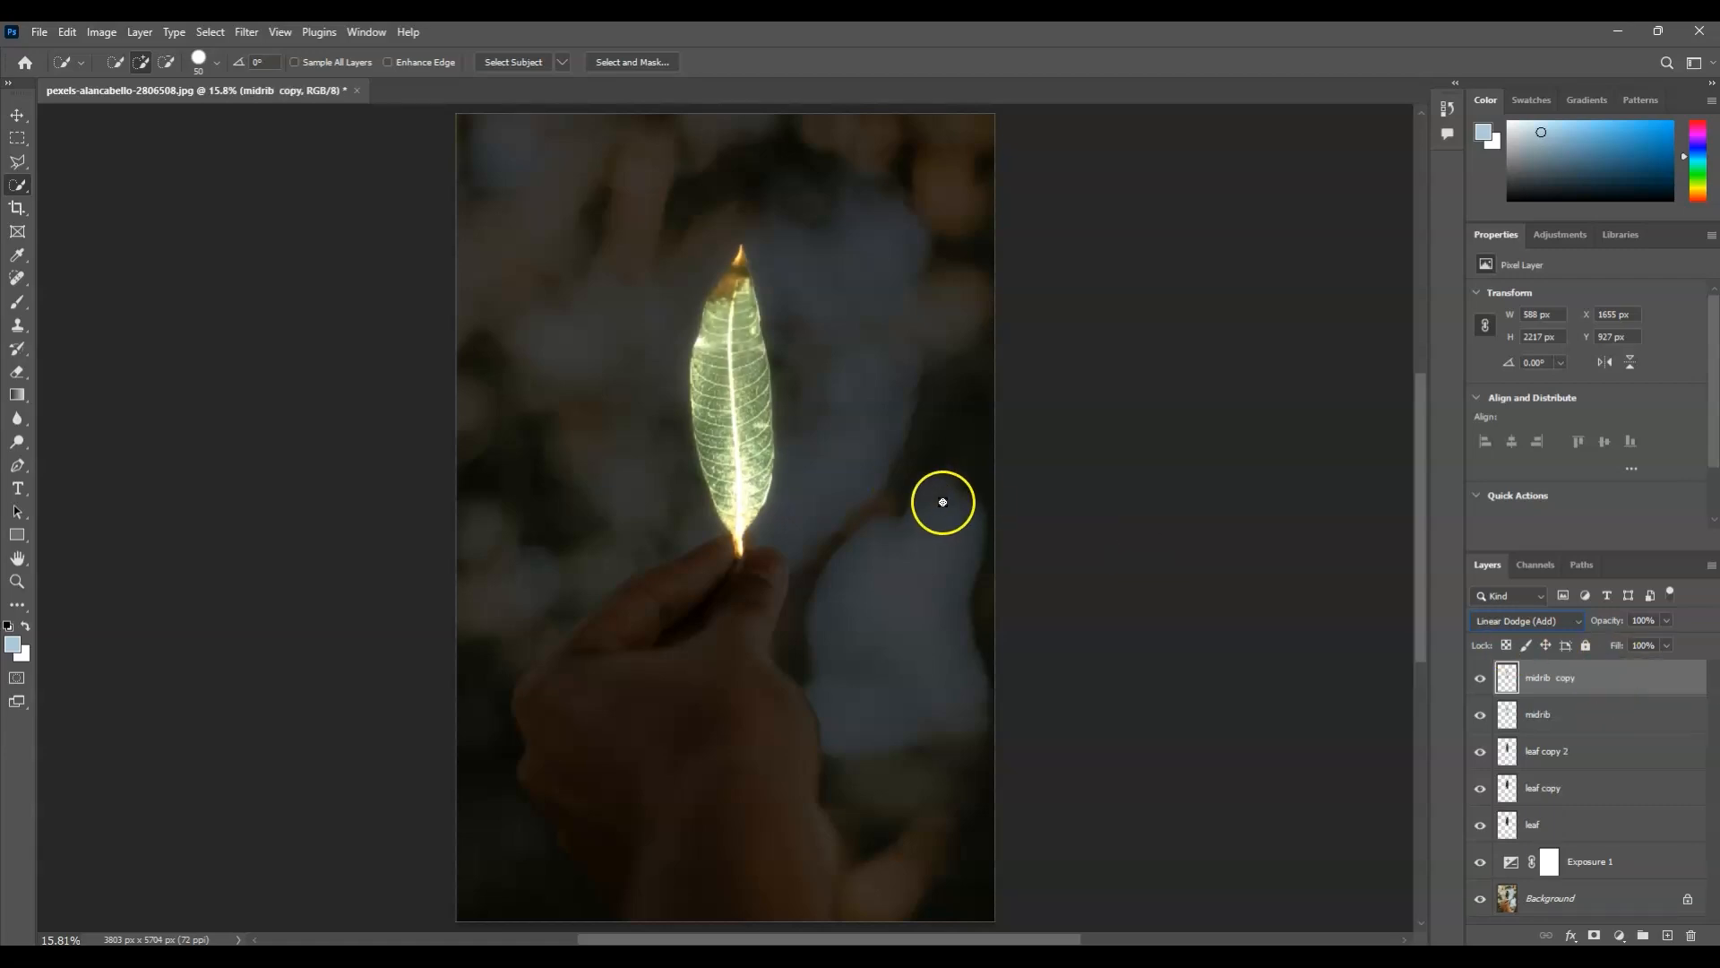
left_click(249, 34)
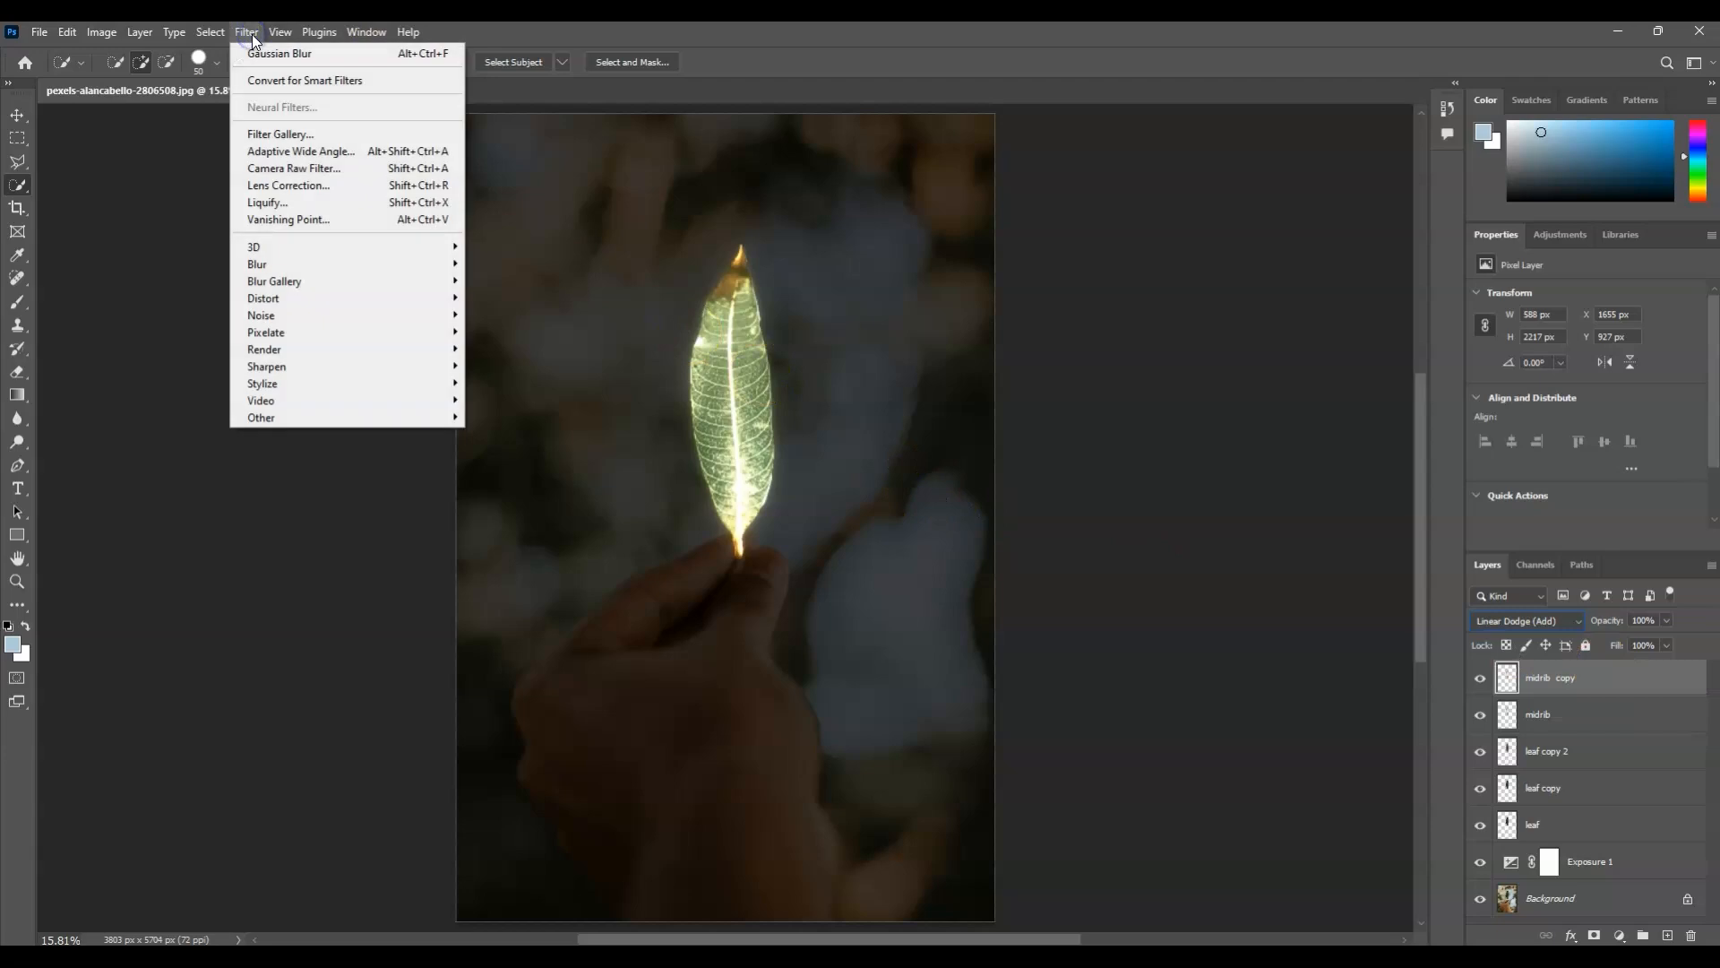
left_click(335, 262)
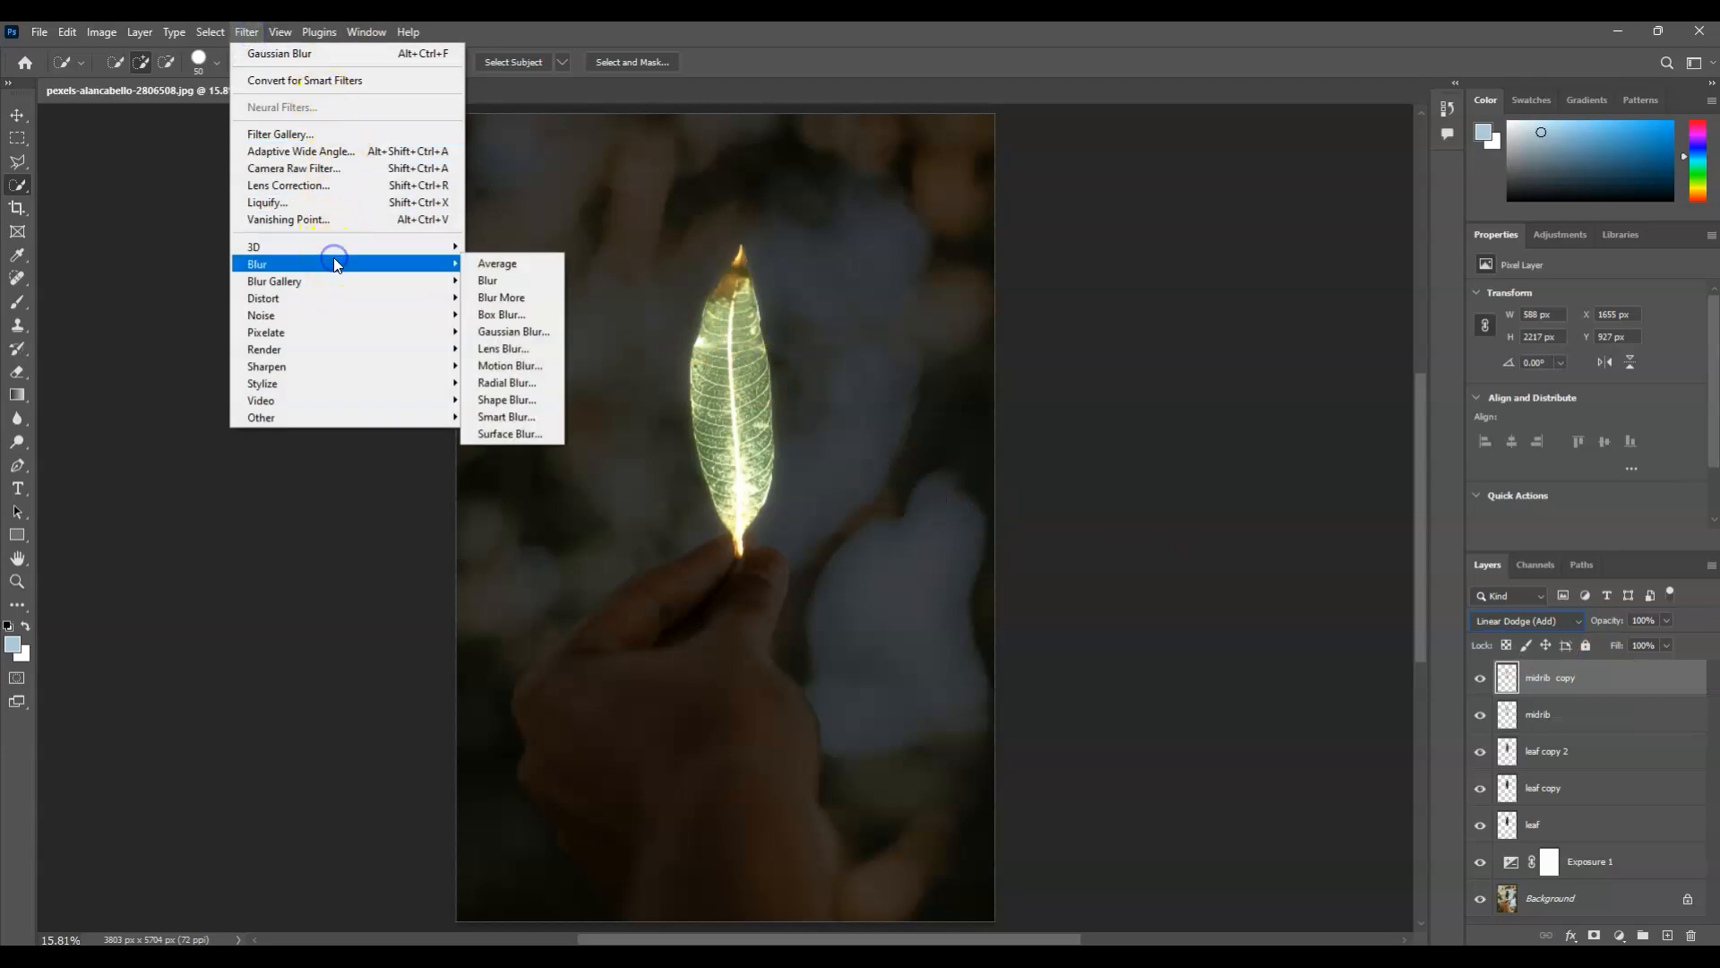
left_click(520, 331)
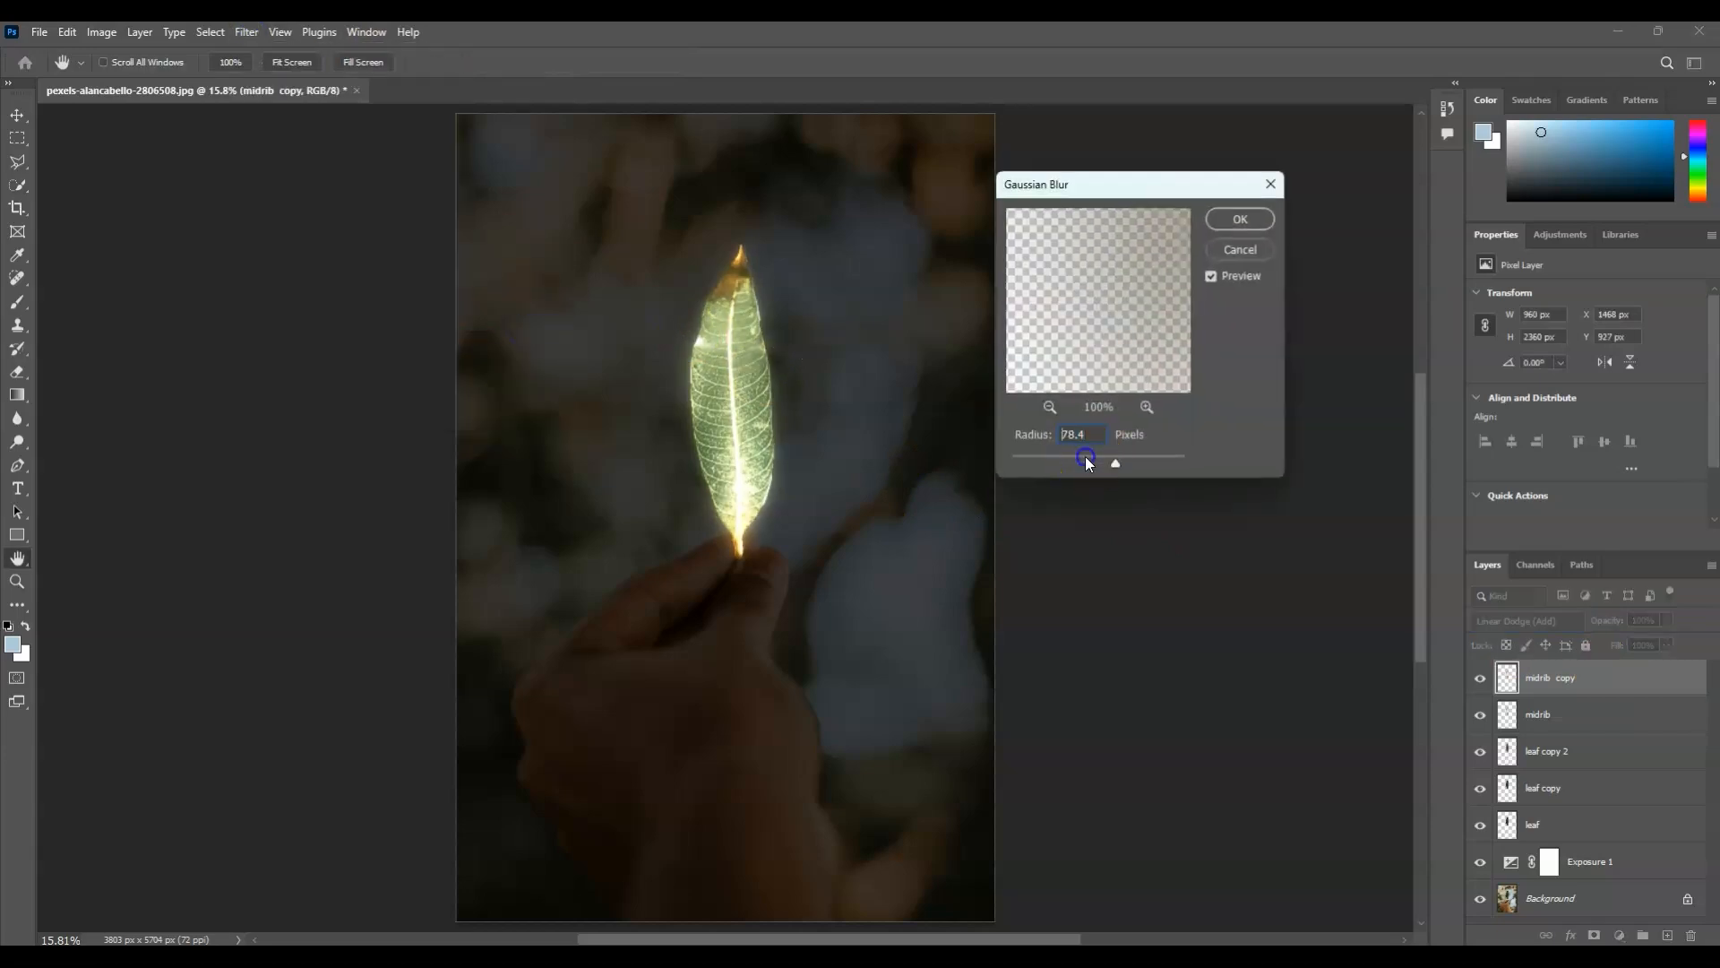
left_click_drag(1084, 455, 1102, 455)
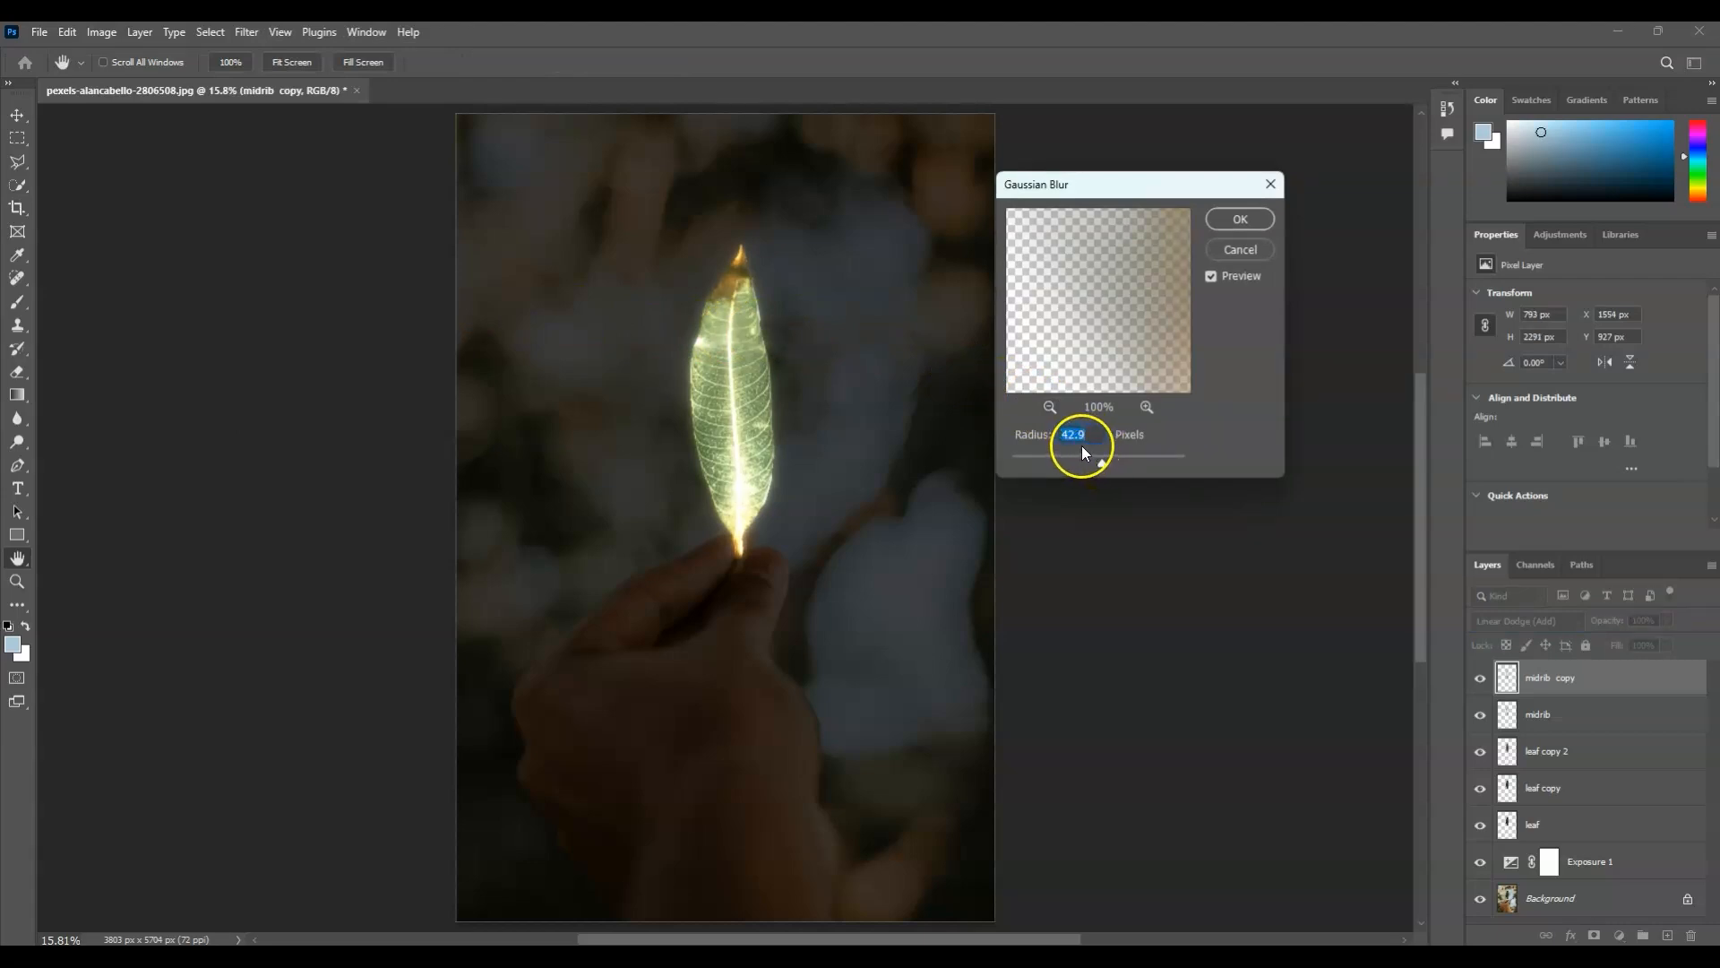
left_click(1239, 220)
key("w")
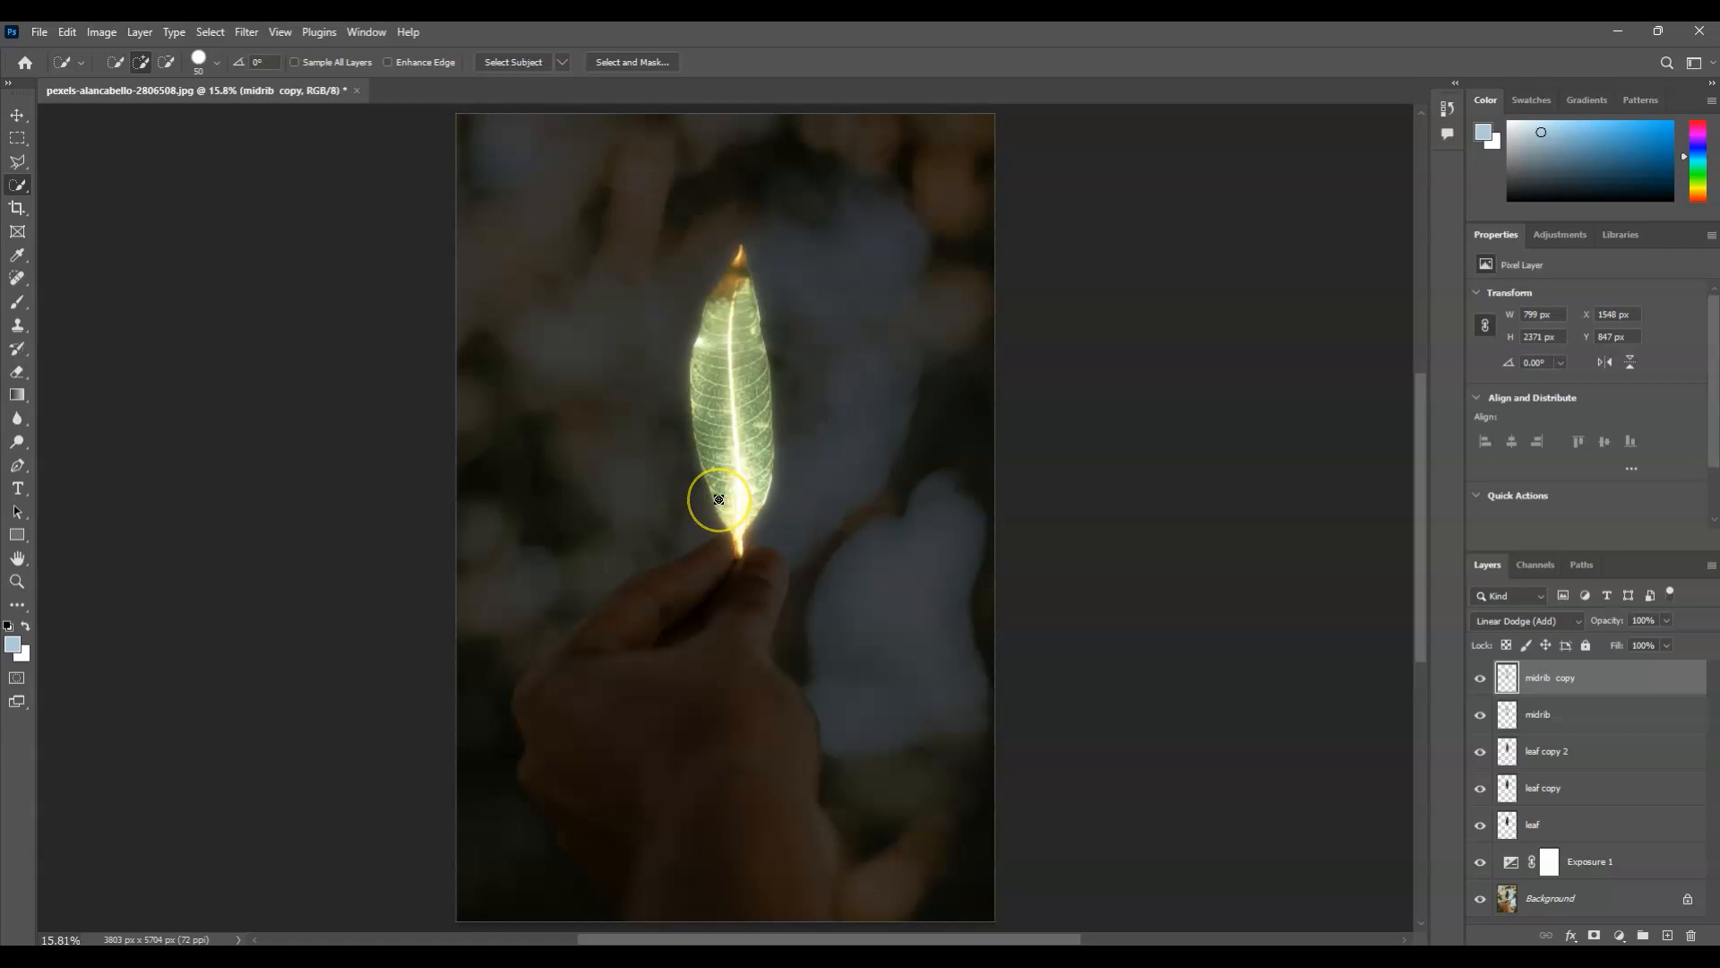
- Duplicate the blurred midrib copy and apply a Gaussian Blur with a radius of 100 pixels to the new layer
left_click(1548, 688)
key("ctrl+j")
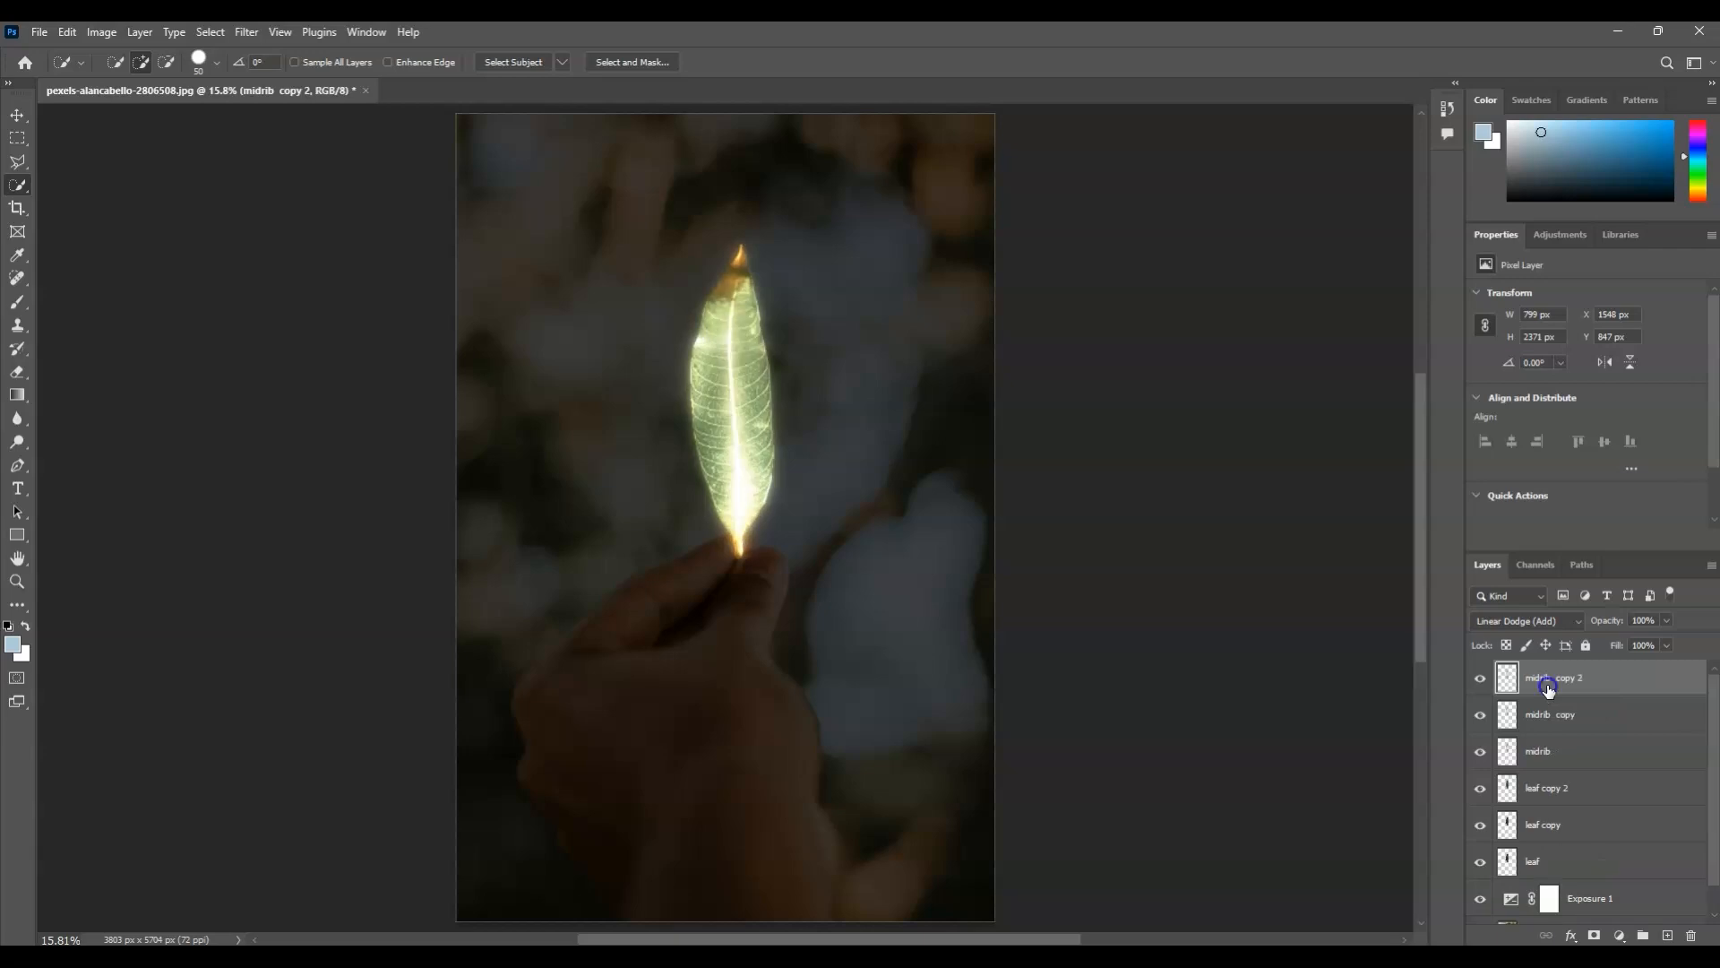
left_click(377, 36)
left_click(248, 34)
left_click(246, 32)
left_click(346, 260)
left_click(535, 315)
left_click(535, 332)
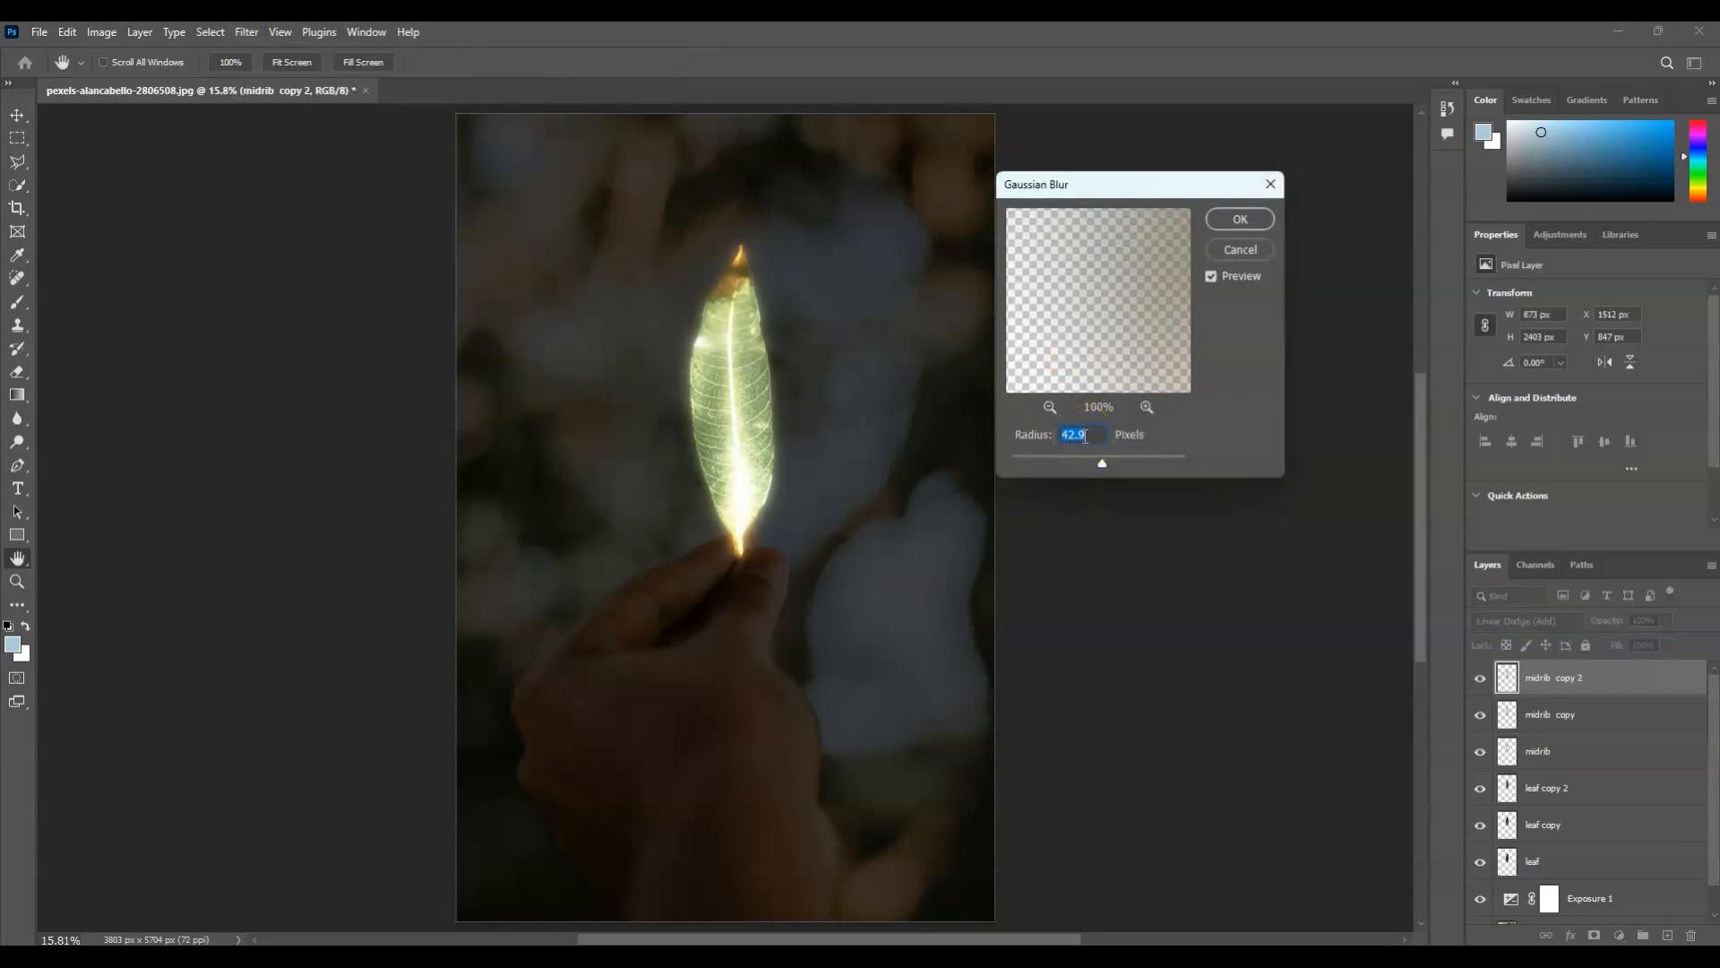
type("100")
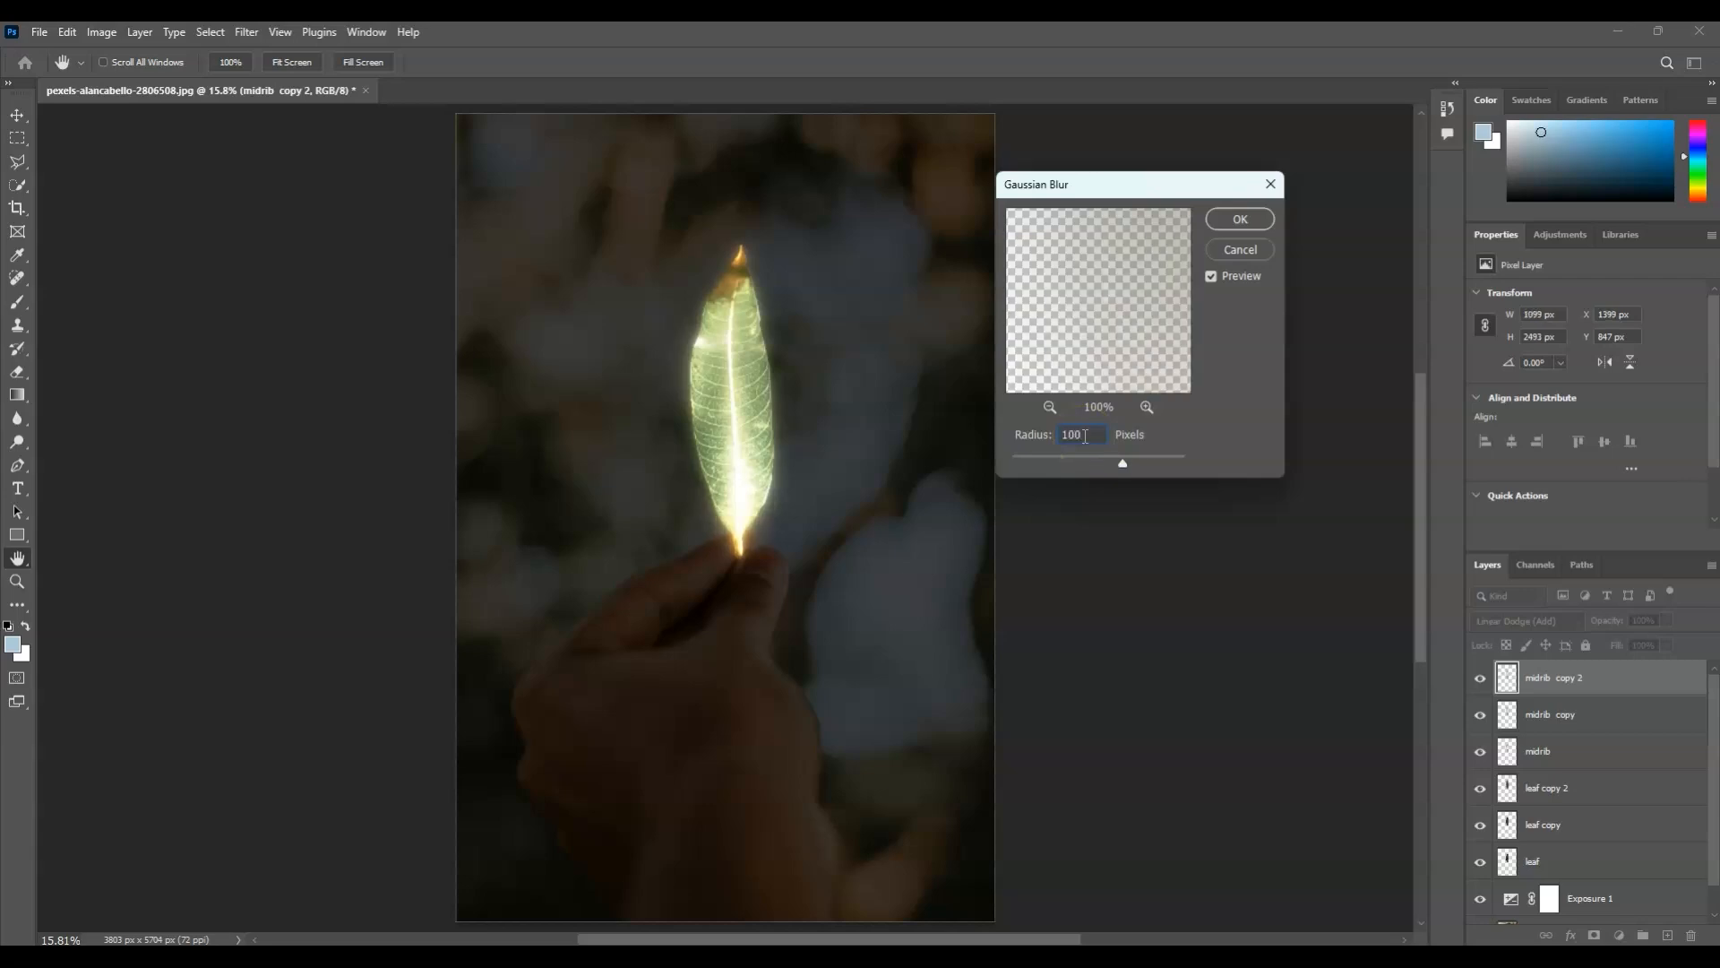
left_click(1236, 221)
key("w")
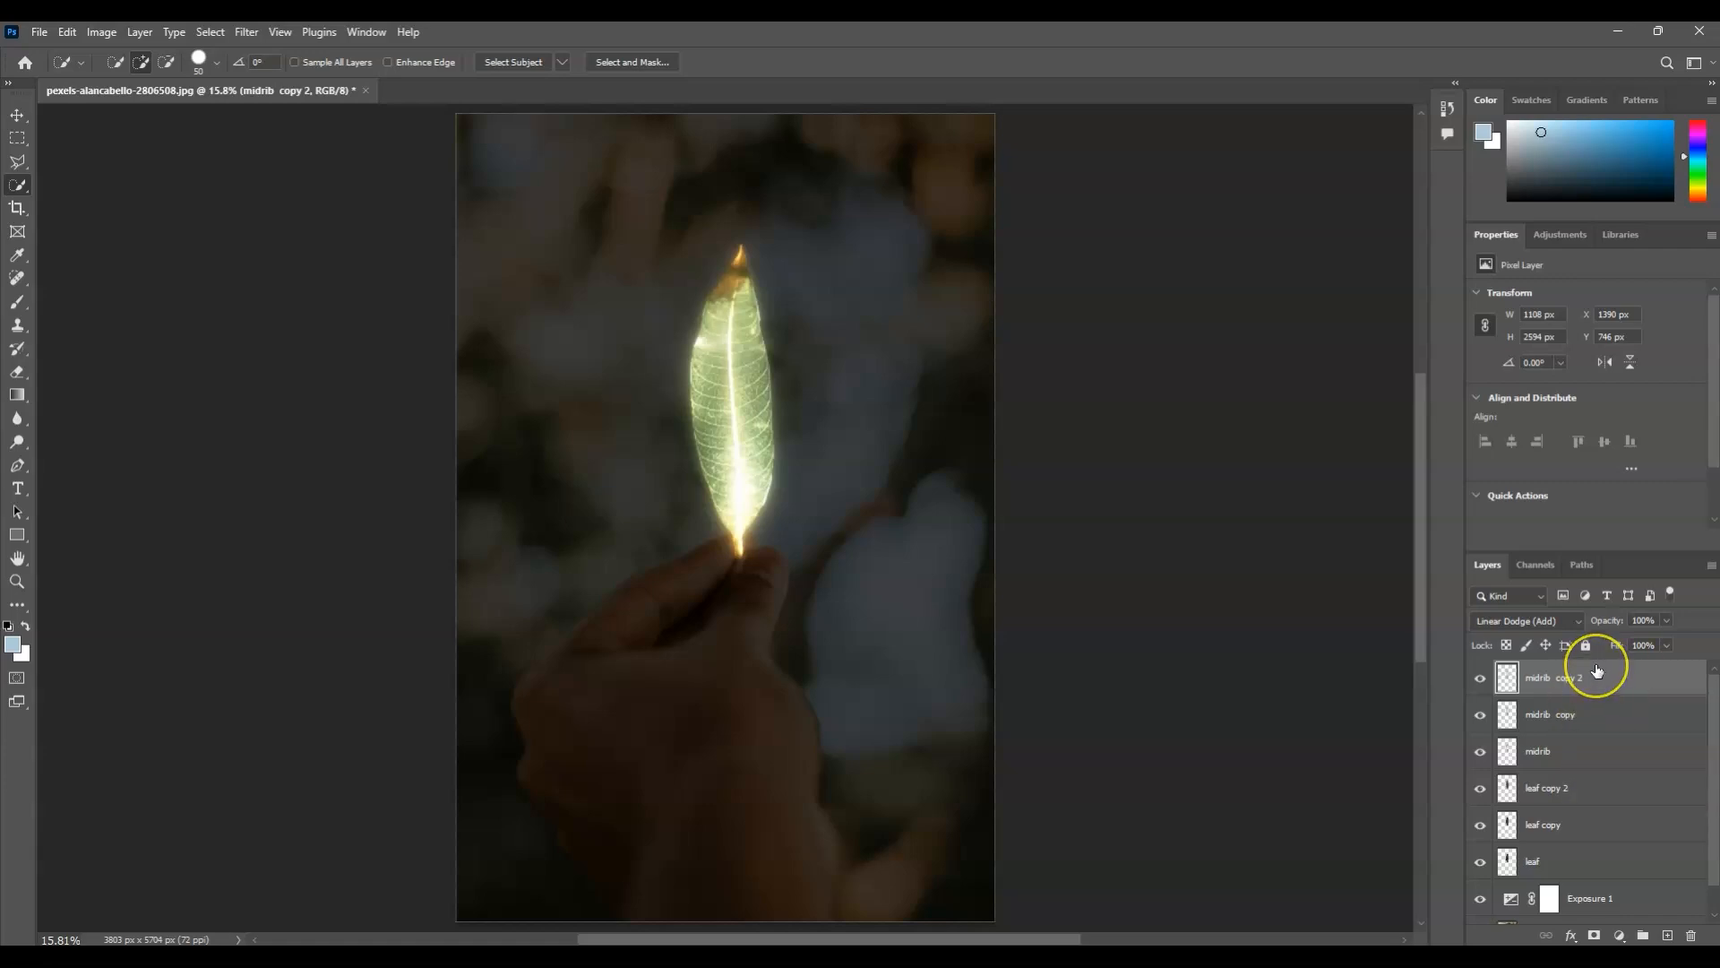
- Group all the leaf and midrib layers and name the group glow
left_click(1644, 866, "shift")
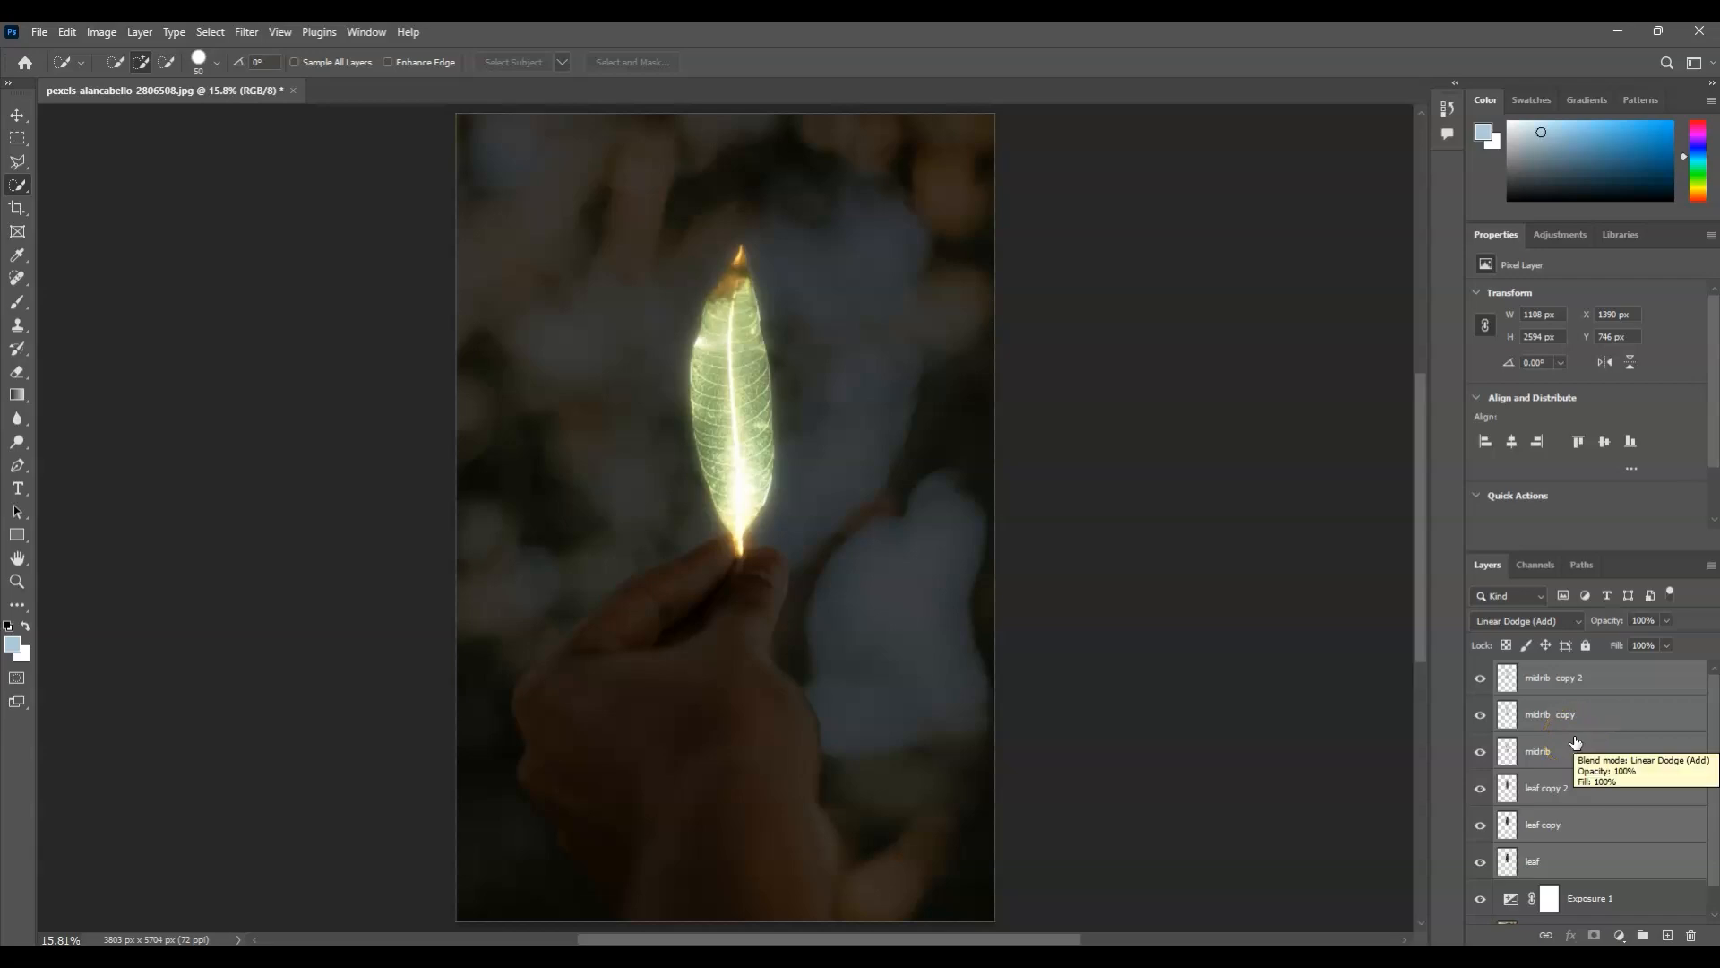
key("ctrl+g")
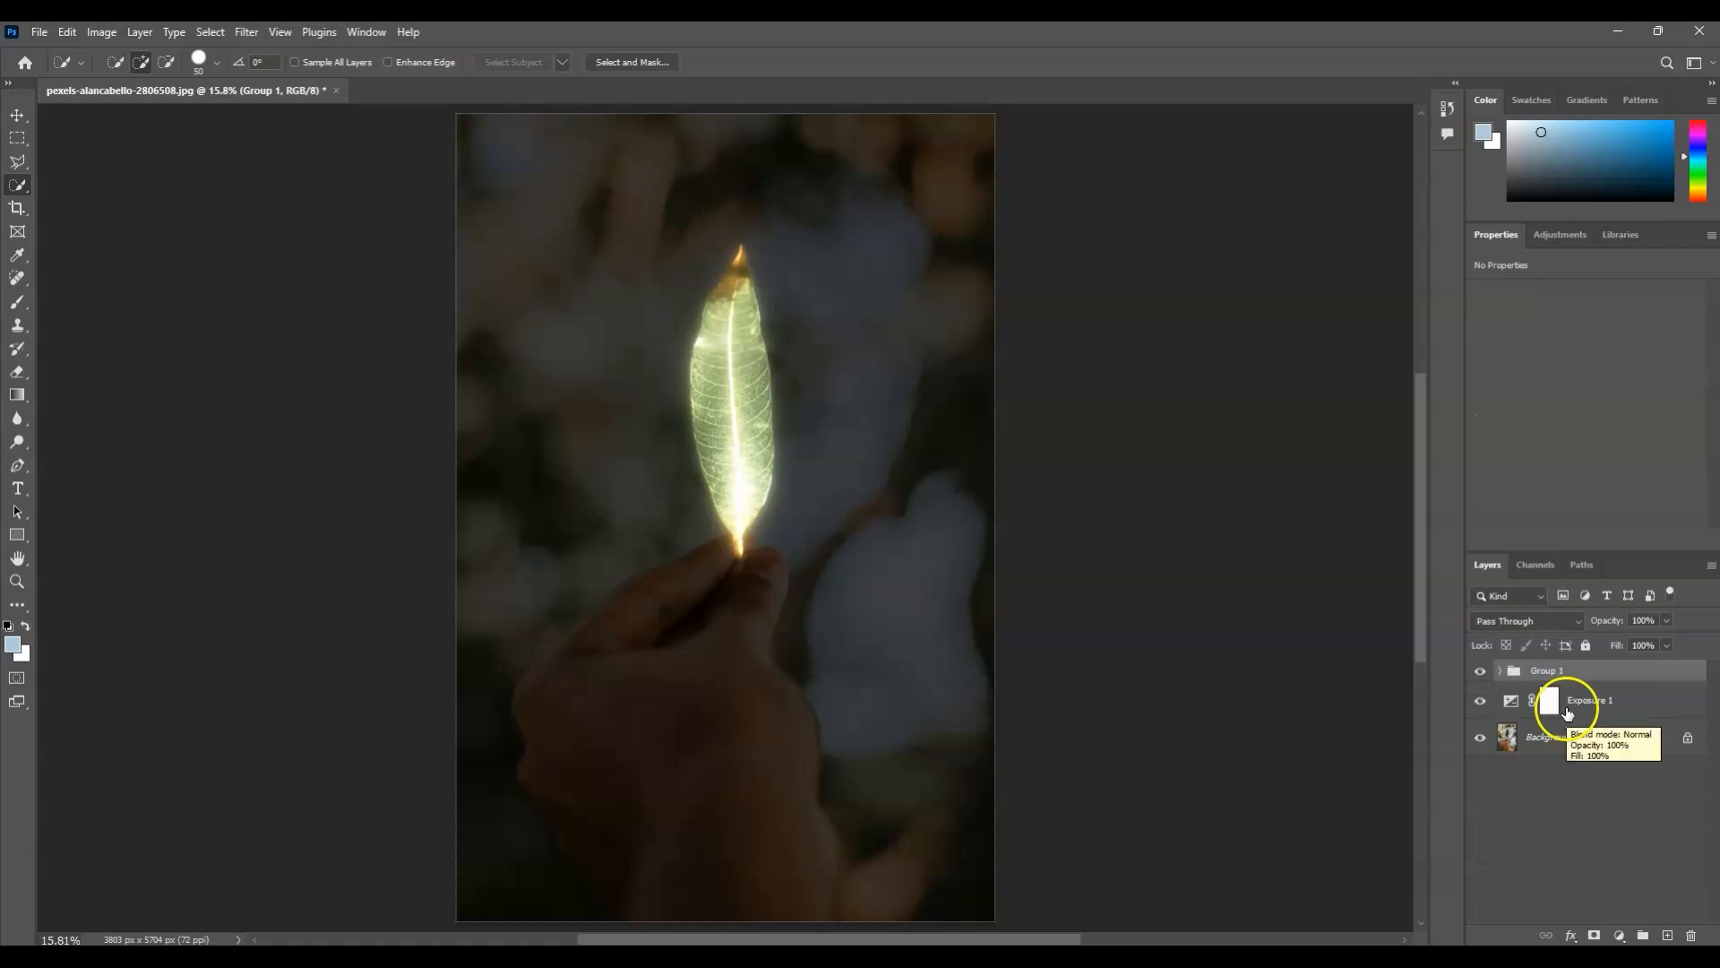
double_click(1554, 670)
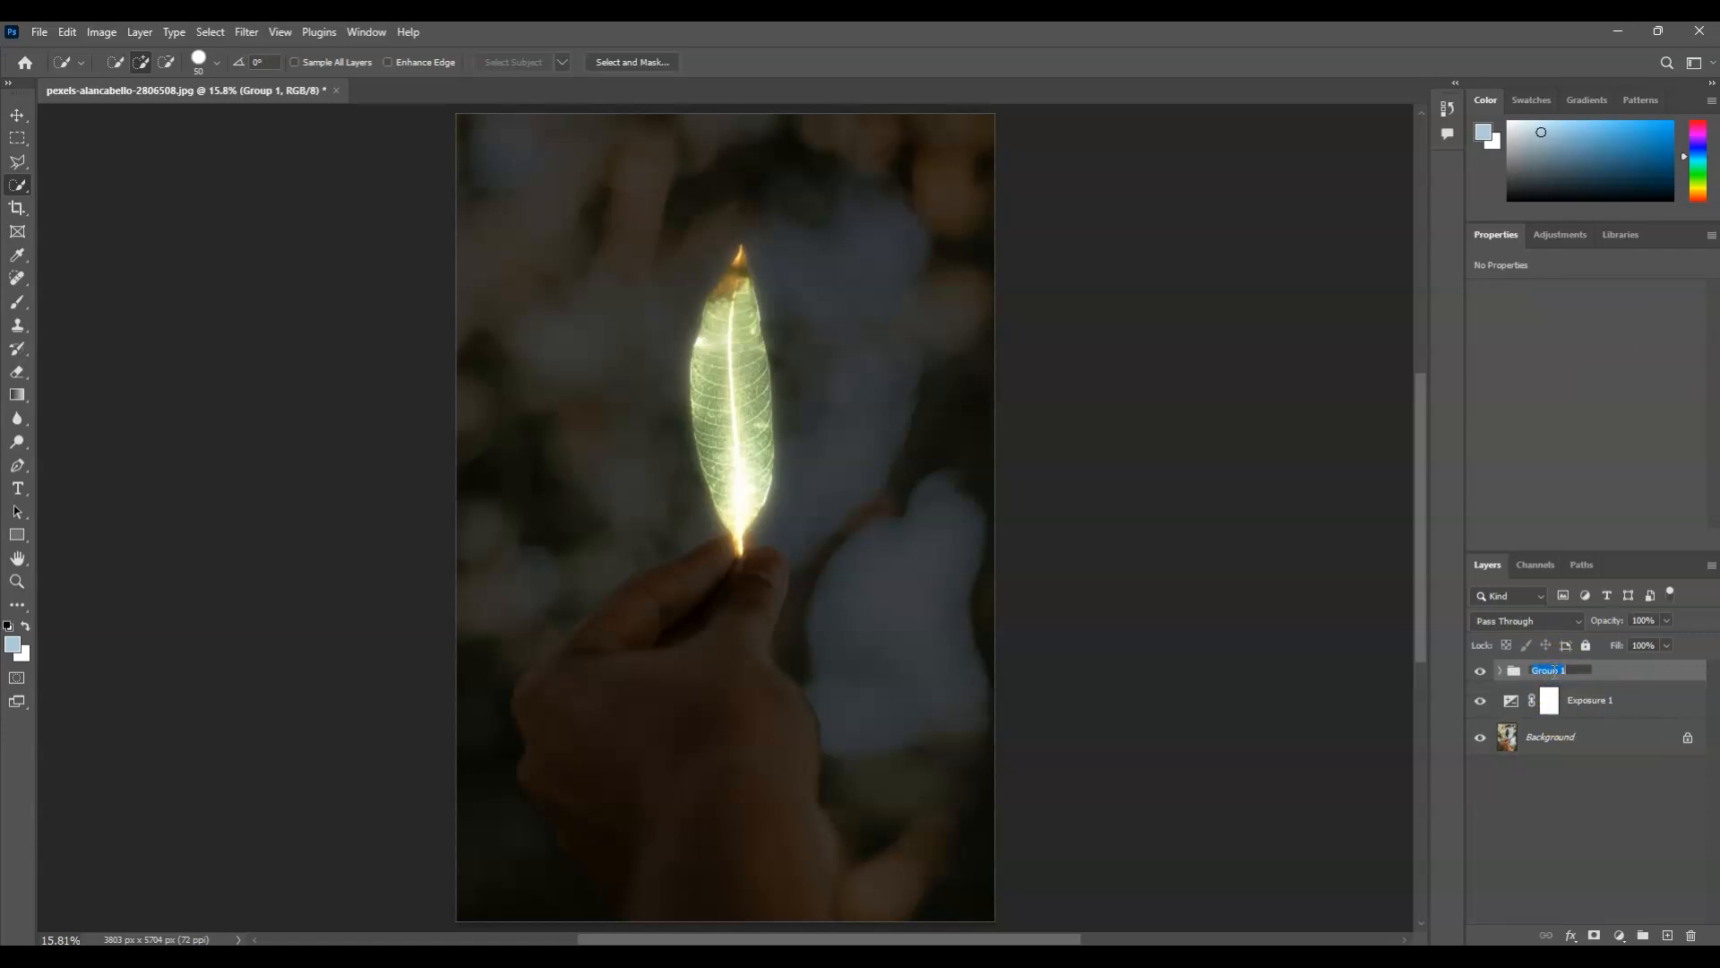
left_click(1528, 785)
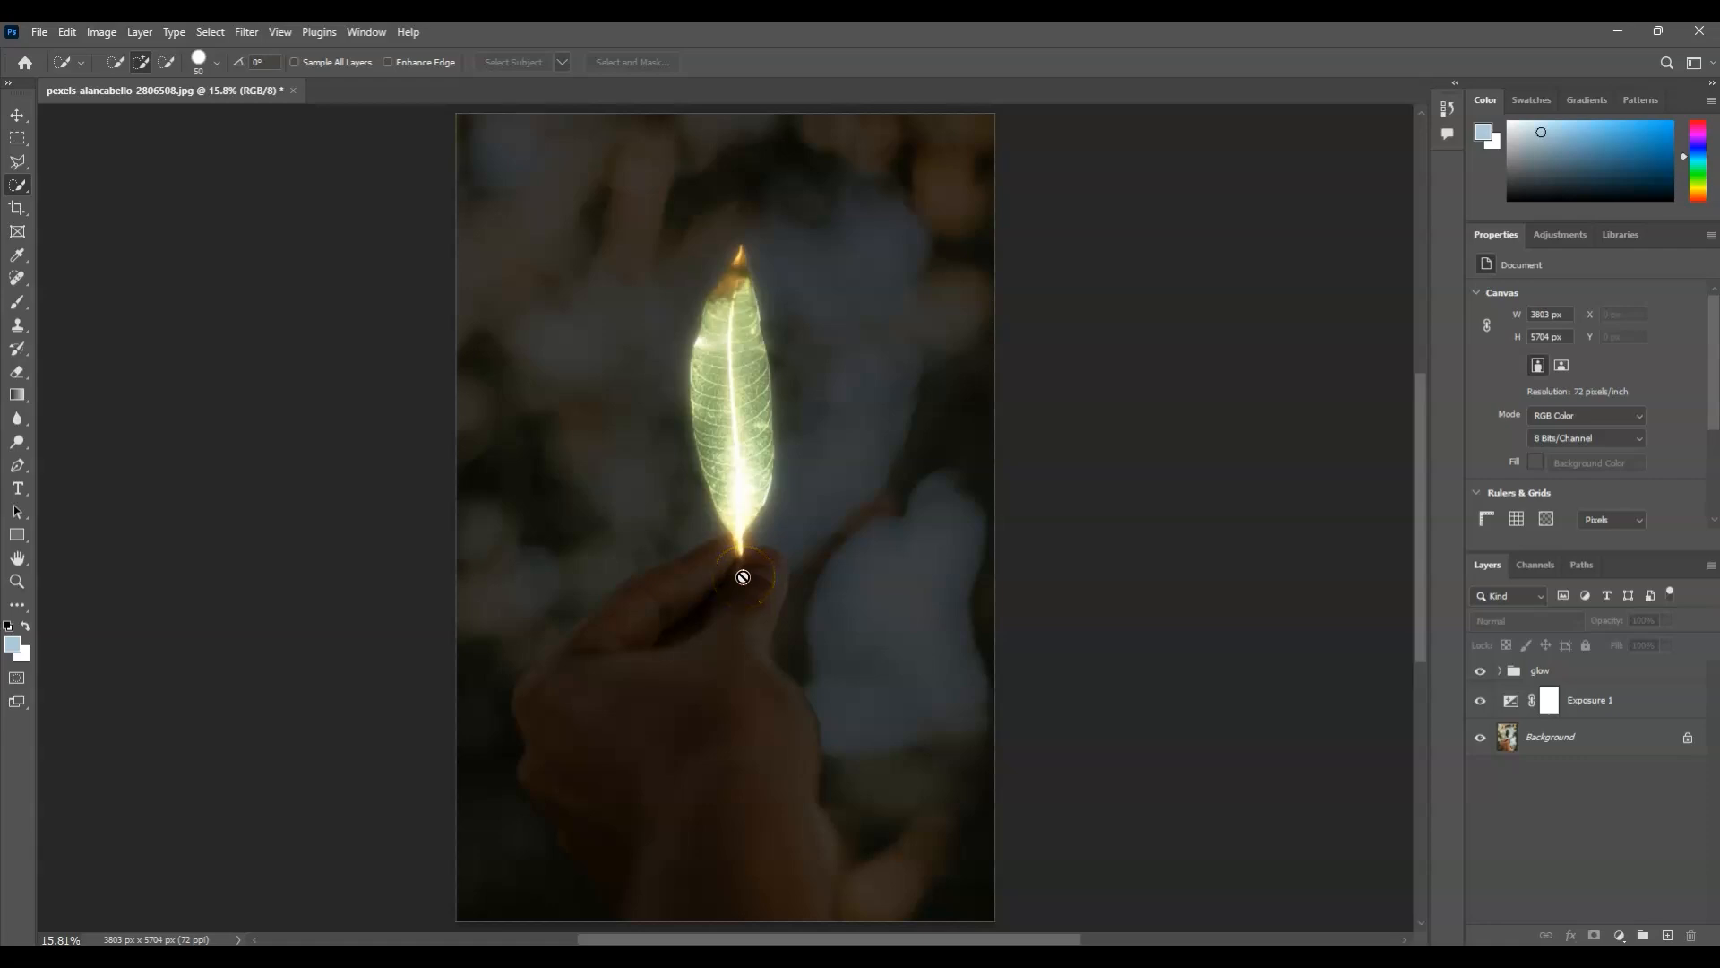
- Select the whole hand on the Background layer with the Quick Selection tool
left_click(1567, 753)
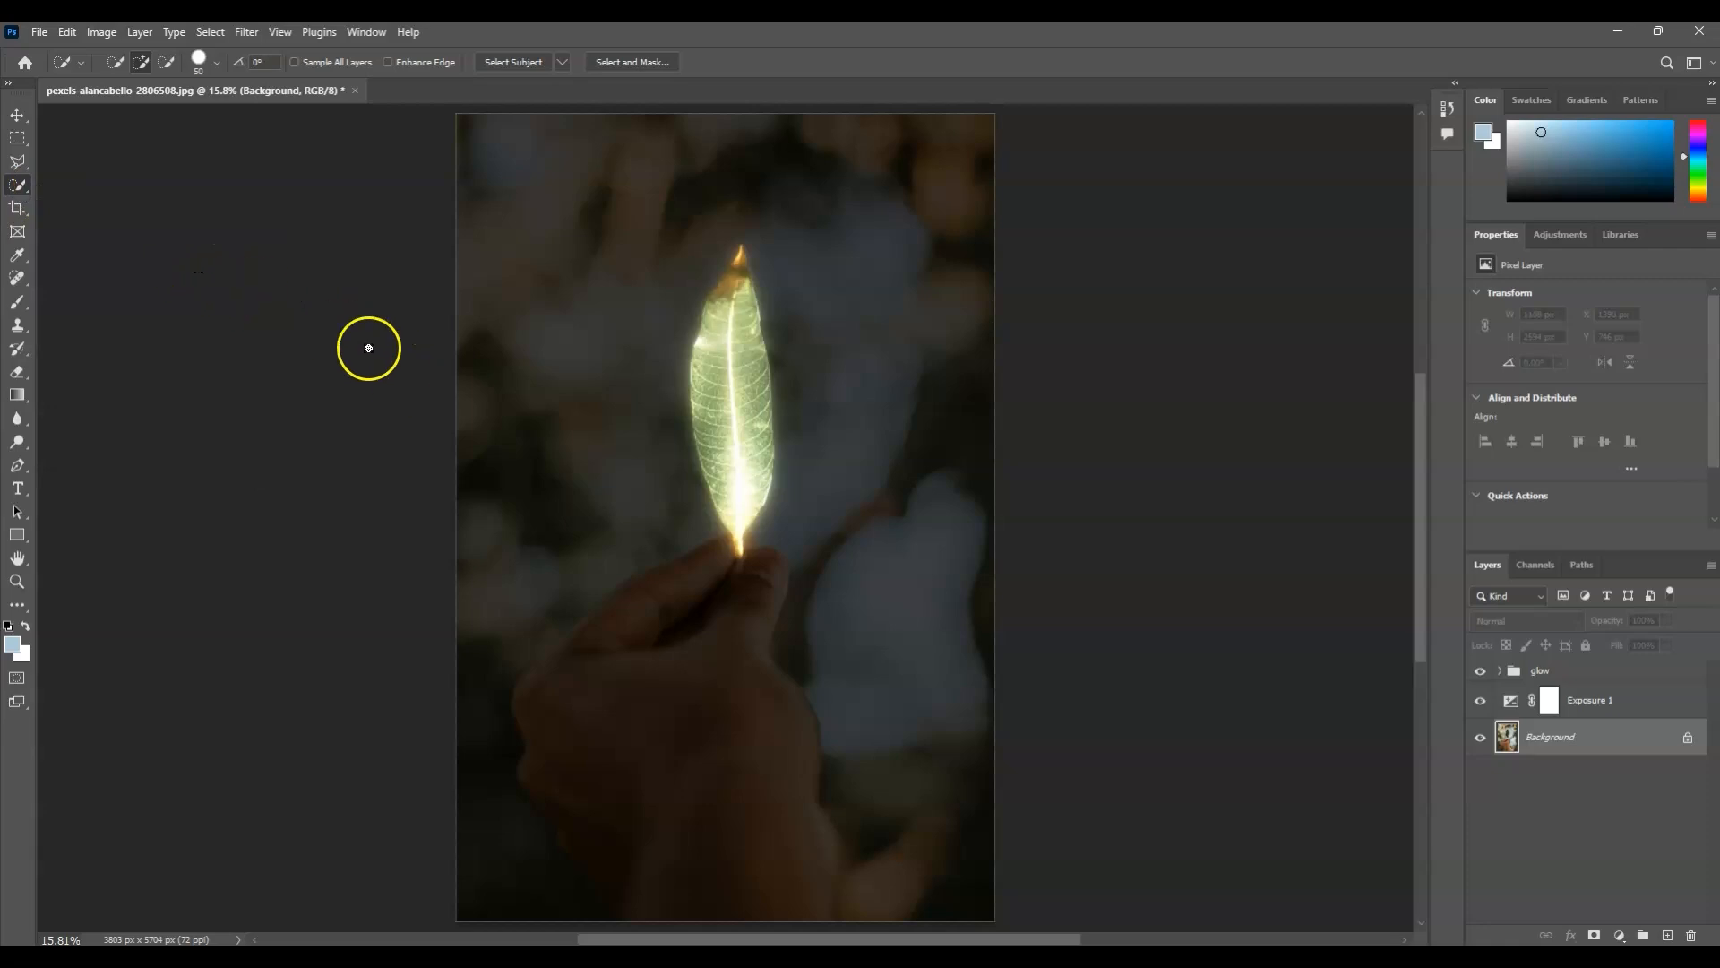
left_click_drag(728, 561, 721, 560)
mouse_move(684, 806)
left_mouse_down()
mouse_move(741, 857)
mouse_move(526, 668)
mouse_move(482, 772)
mouse_move(492, 681)
left_mouse_up()
left_click(794, 694)
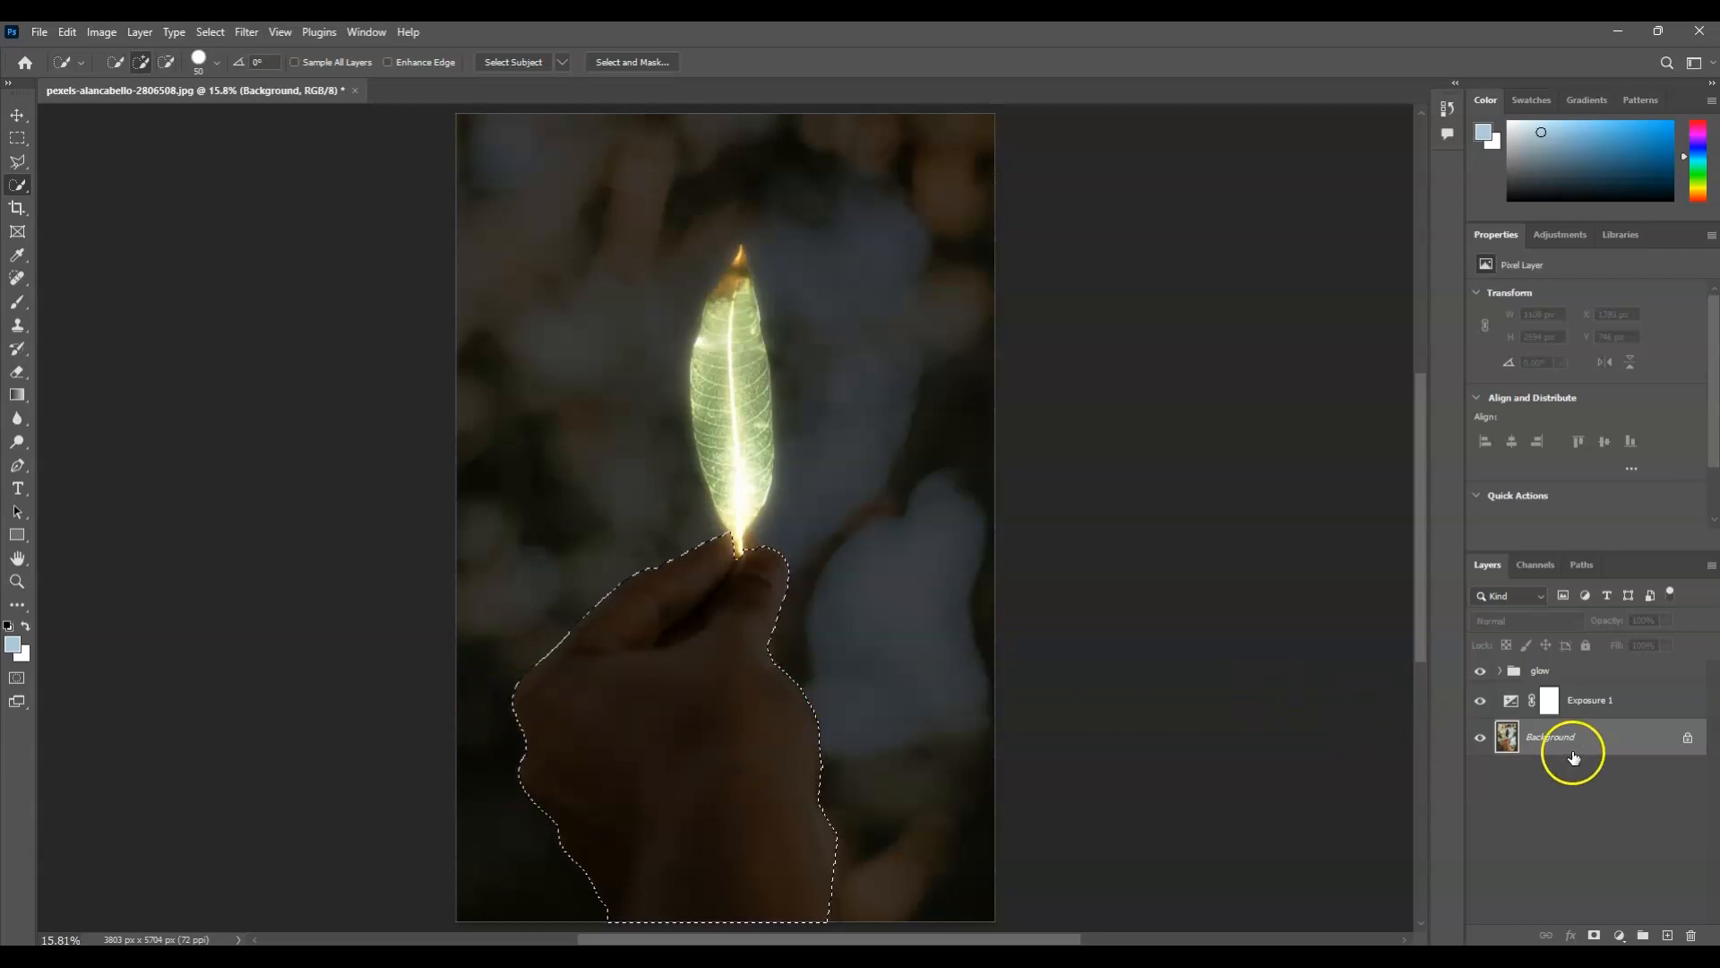
- Copy the selected hand to a new layer and name it hand
key("ctrl+j")
double_click(1540, 736)
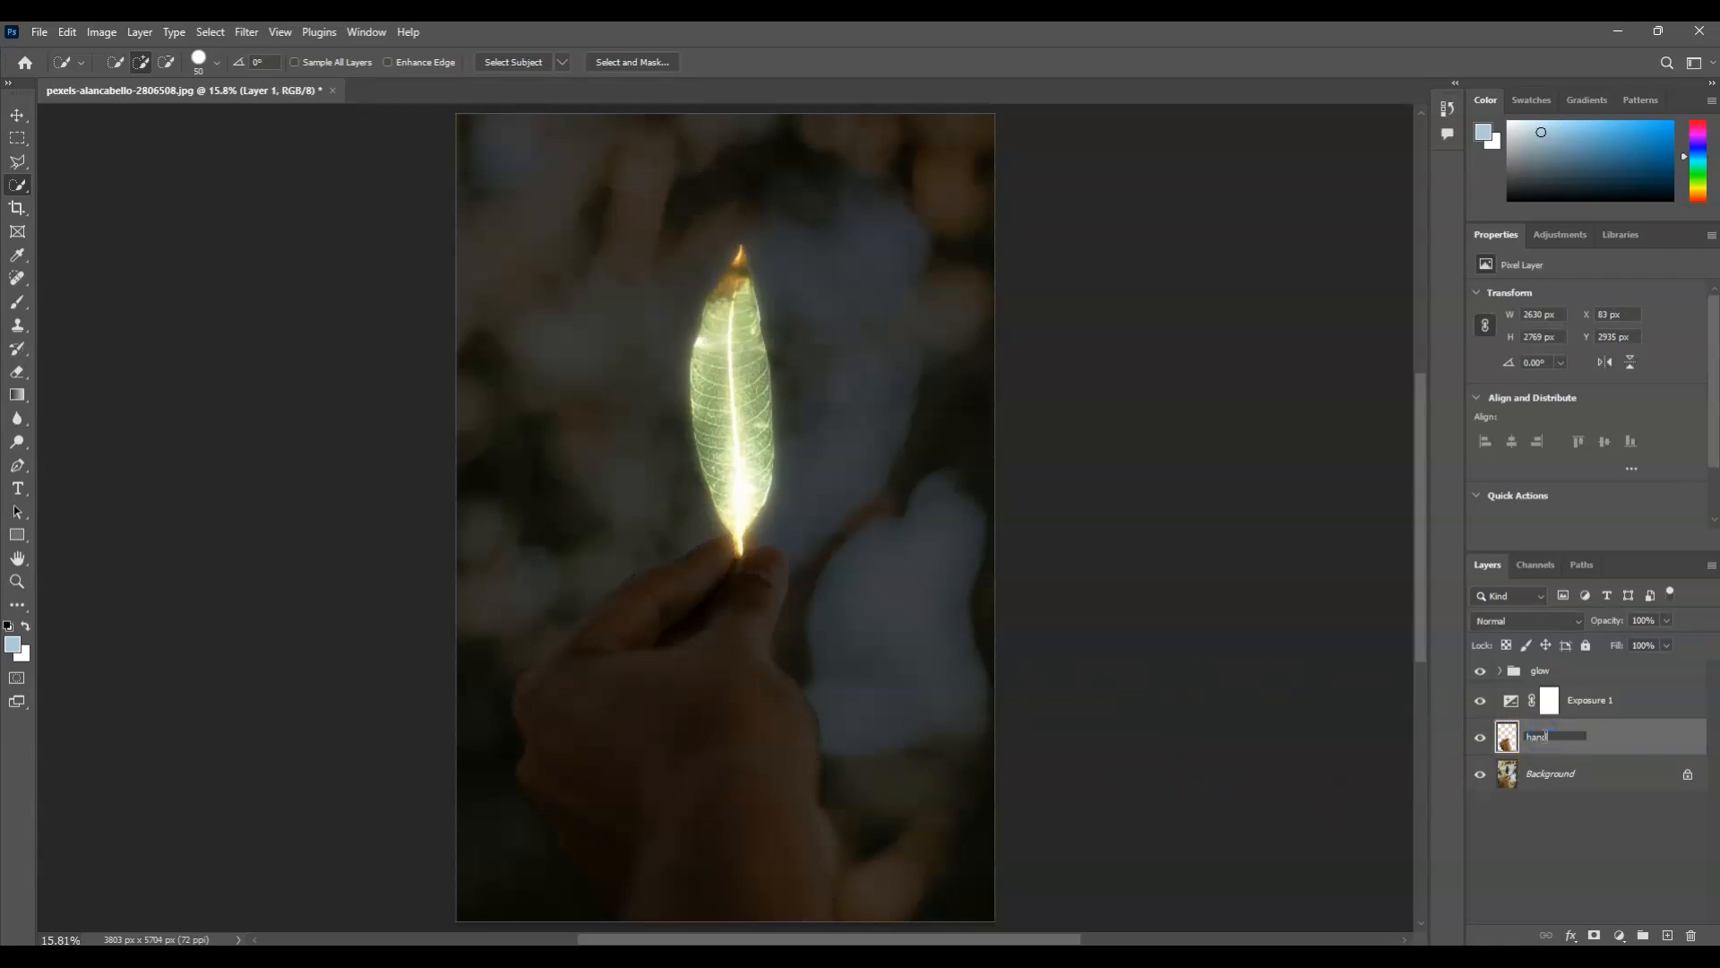
left_click(1564, 821)
- Move the hand layer above the Exposure 1 adjustment layer and add a layer mask to it
left_click(1555, 744)
left_click_drag(1555, 743, 1584, 690)
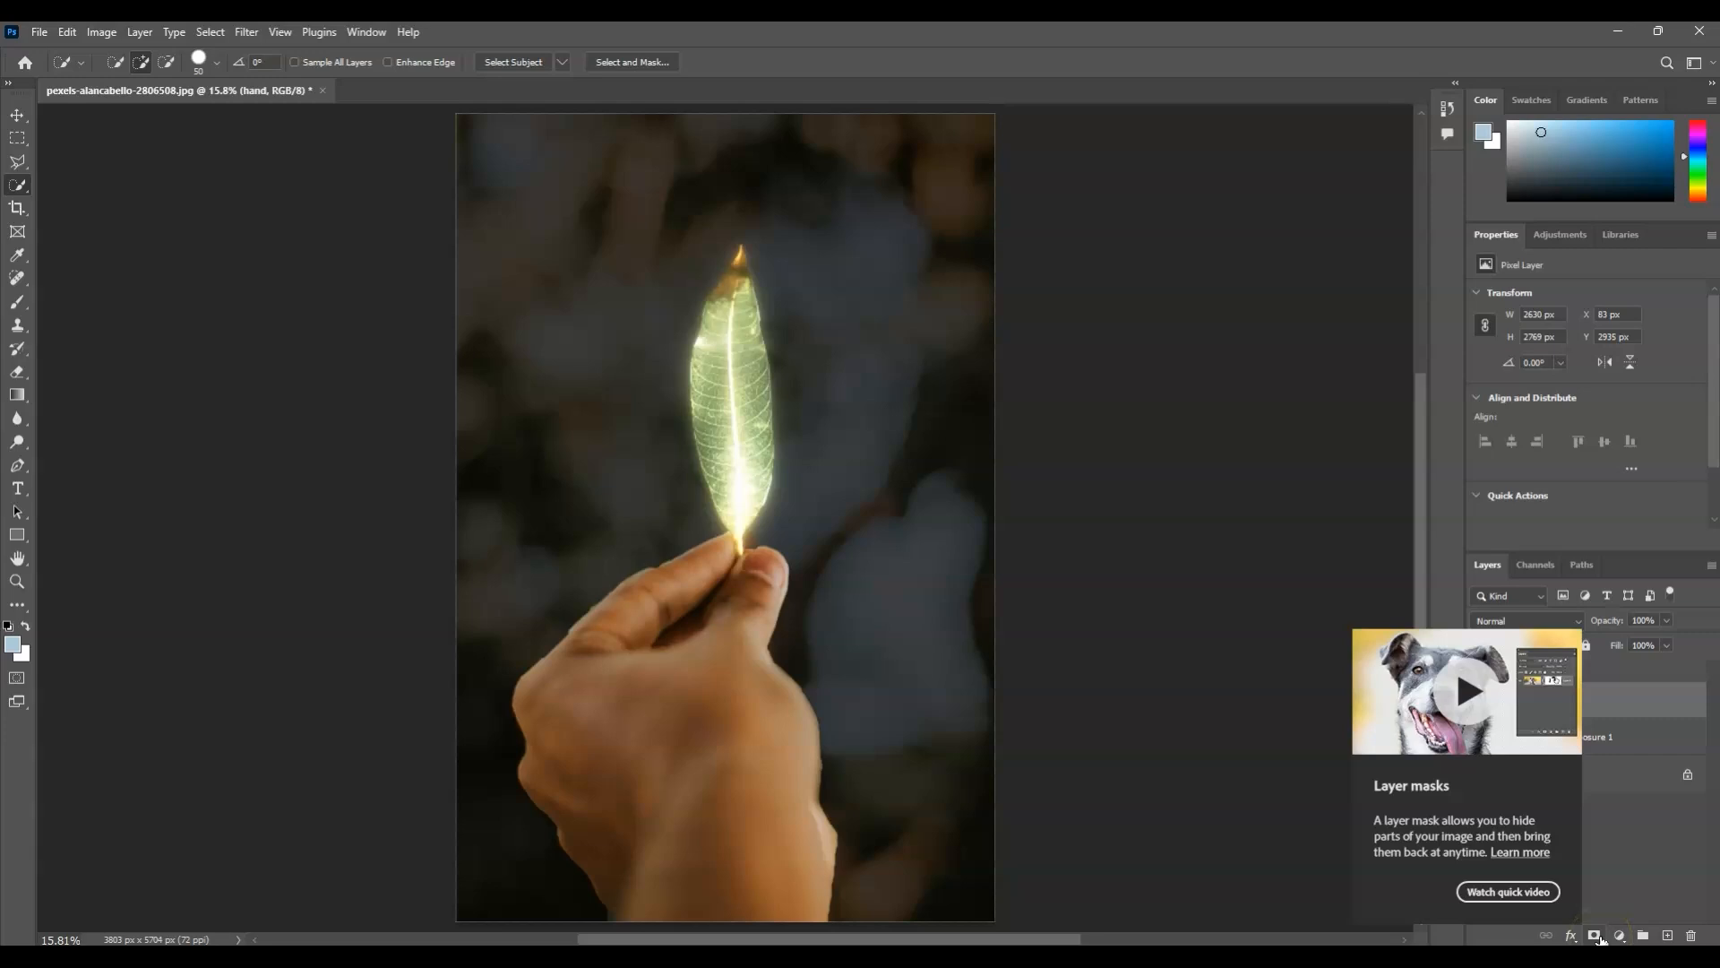
left_click(1595, 935)
left_click(1539, 706)
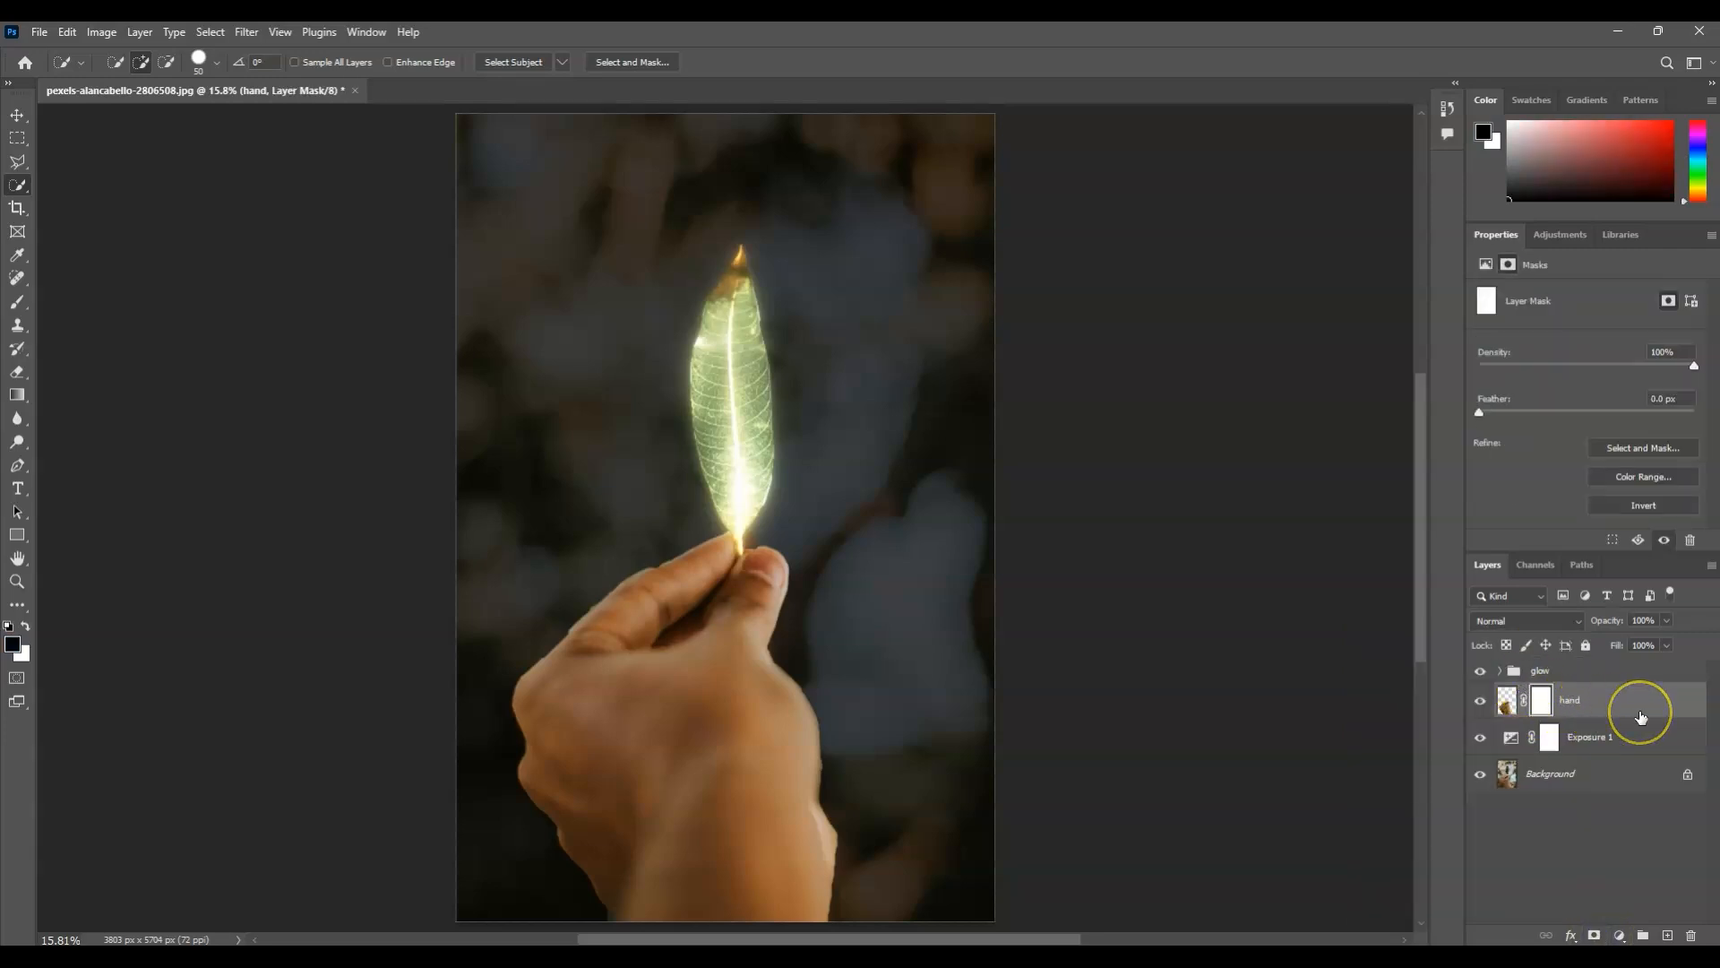
- Paint black on the hand layer's mask with a 20% opacity brush to darken the wrist and lower hand edges
key("b")
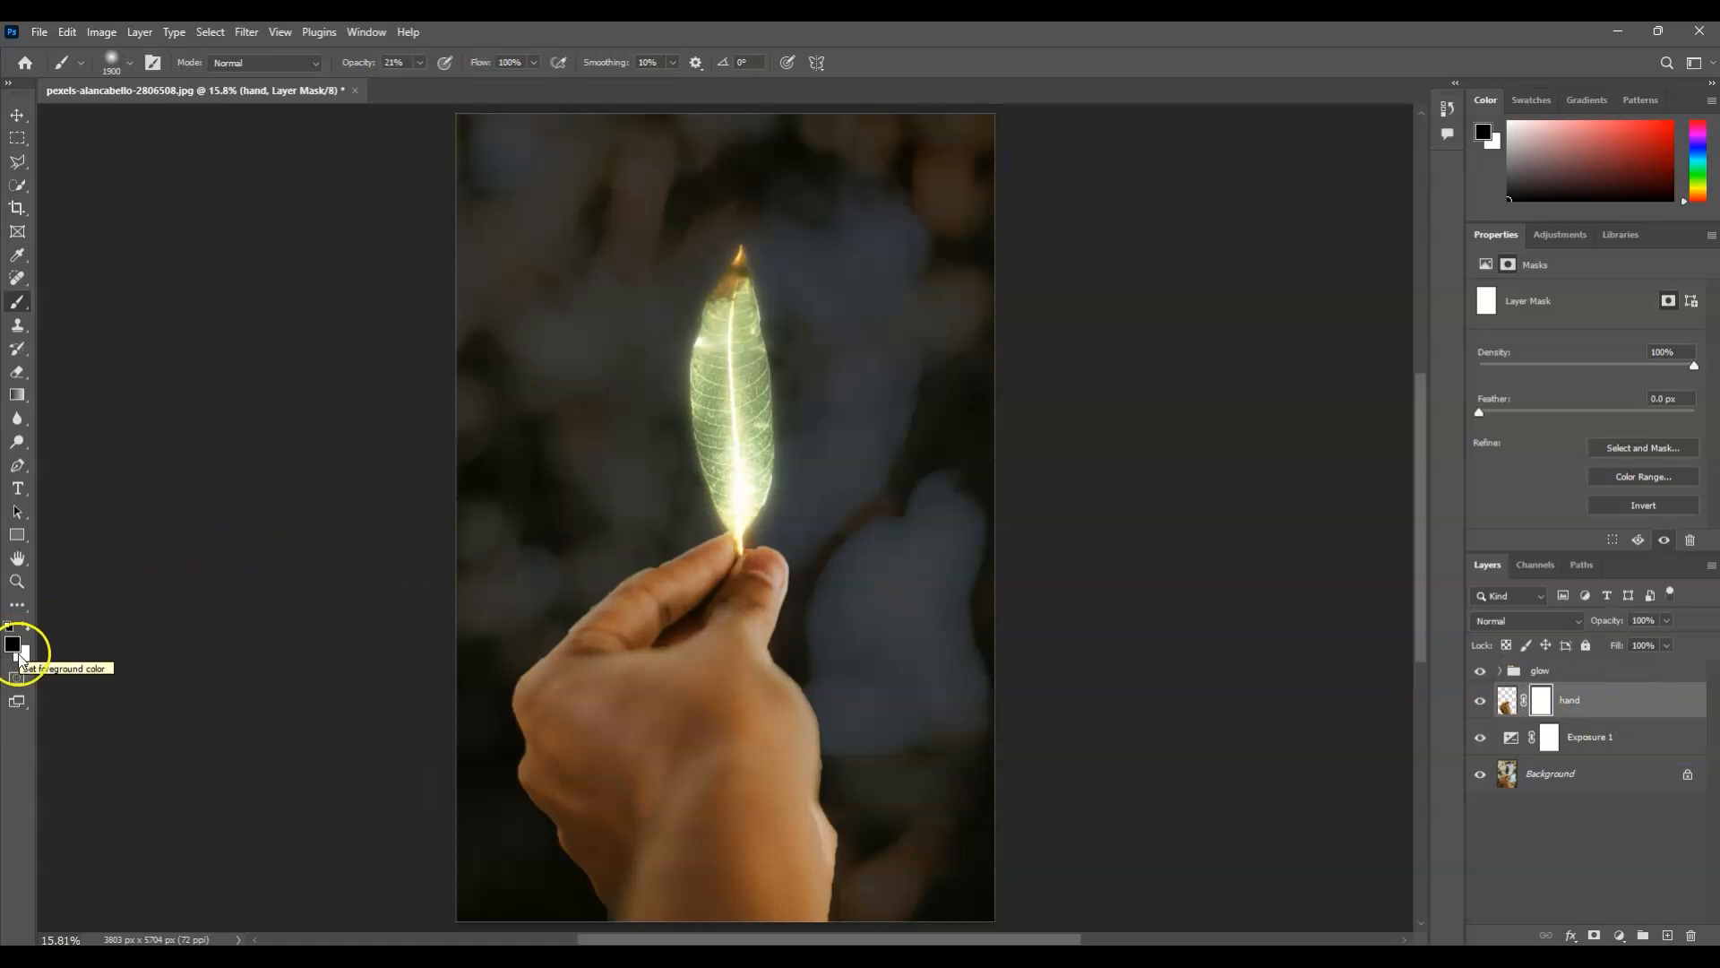
left_click(355, 61)
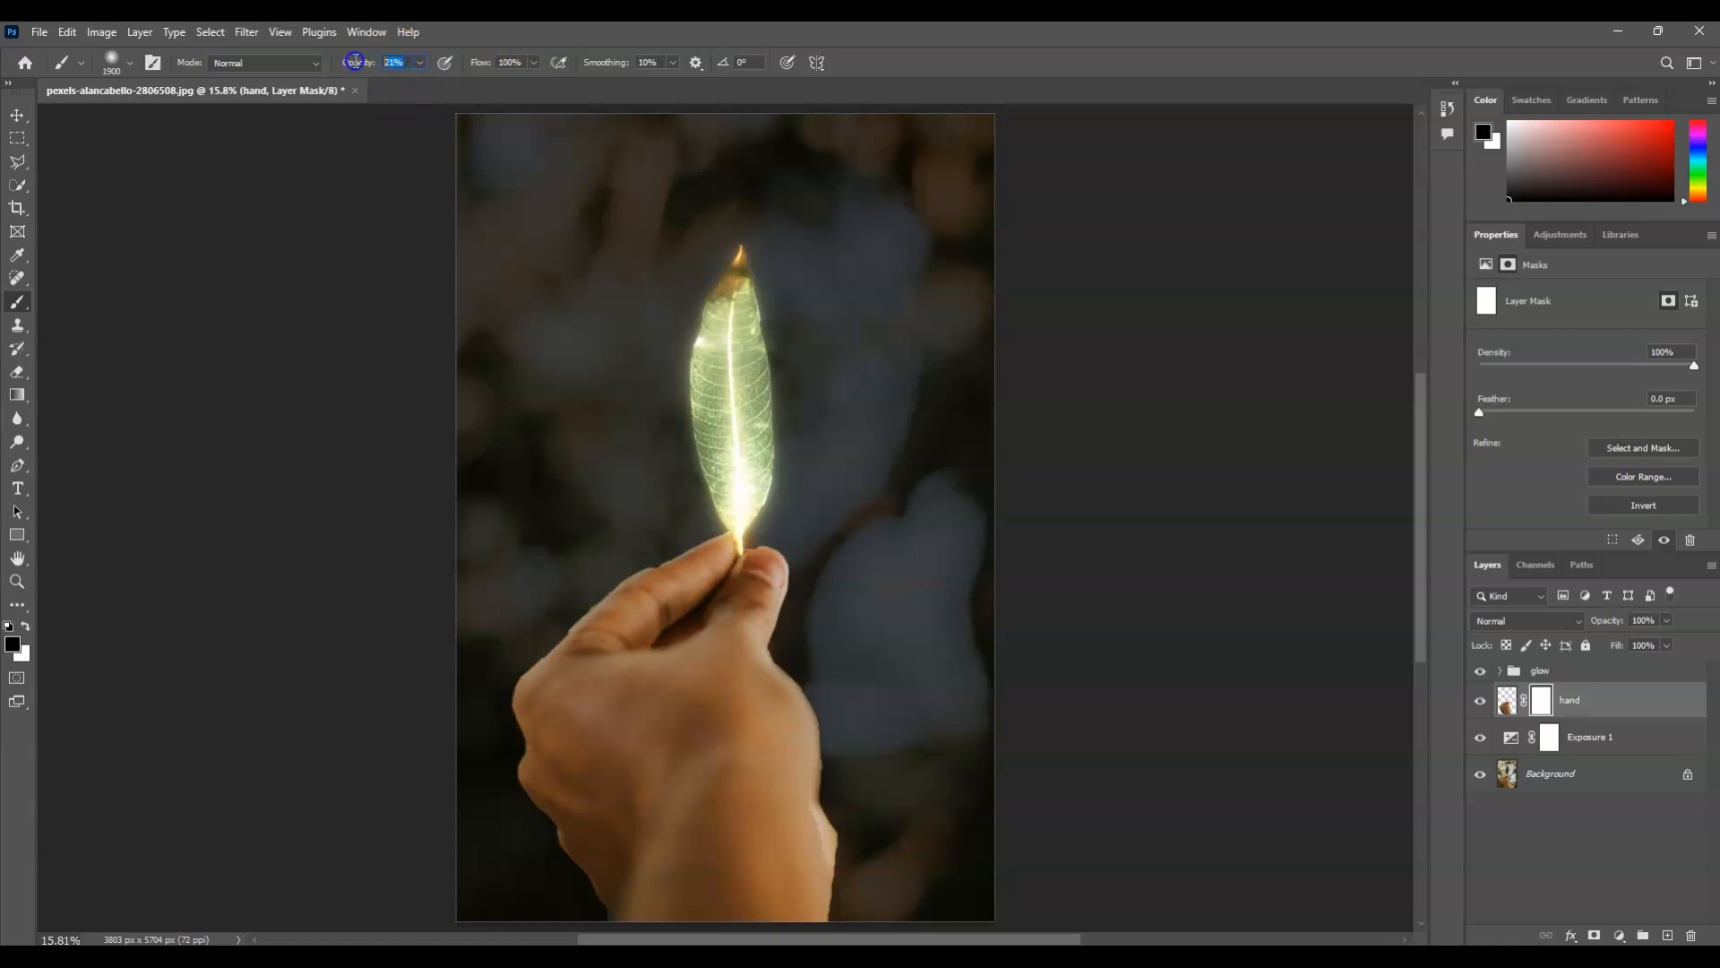
type("20")
key("Return")
left_click_drag(519, 872, 602, 880)
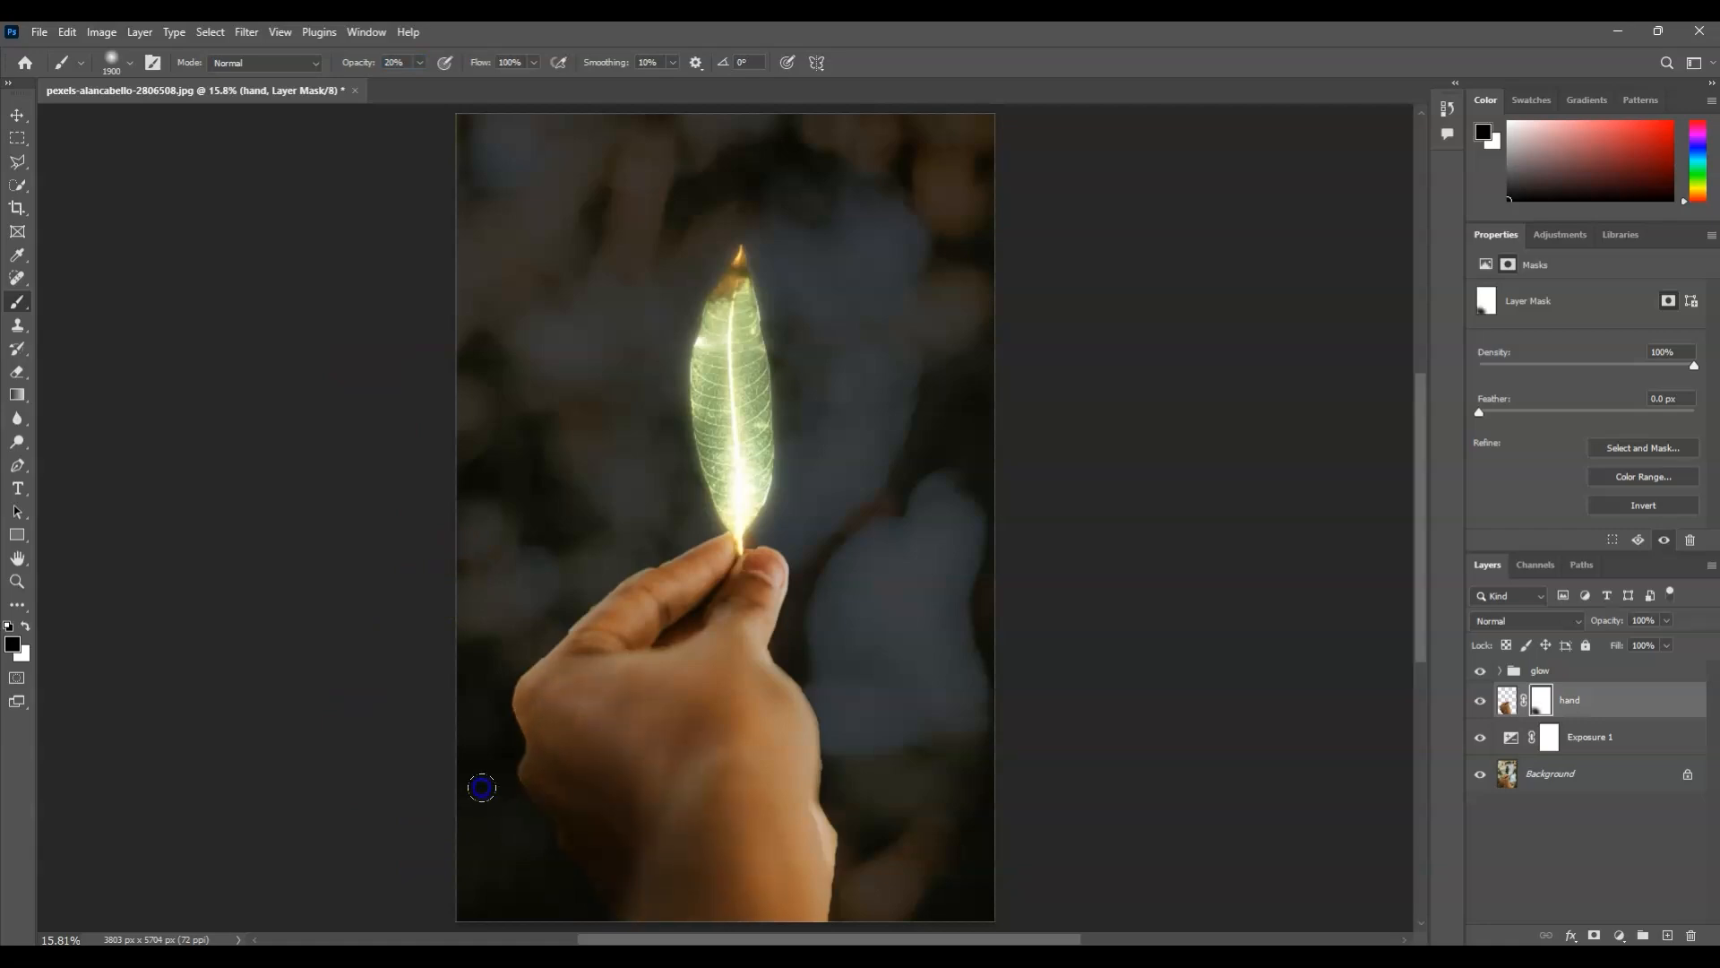
left_click_drag(466, 750, 537, 805)
left_click_drag(835, 867, 884, 844)
mouse_move(879, 782)
left_mouse_down()
mouse_move(851, 823)
mouse_move(484, 906)
mouse_move(508, 745)
mouse_move(549, 643)
mouse_move(583, 789)
mouse_move(866, 871)
left_mouse_up()
mouse_move(587, 829)
left_mouse_down()
mouse_move(507, 816)
mouse_move(503, 748)
mouse_move(580, 909)
mouse_move(571, 780)
left_mouse_up()
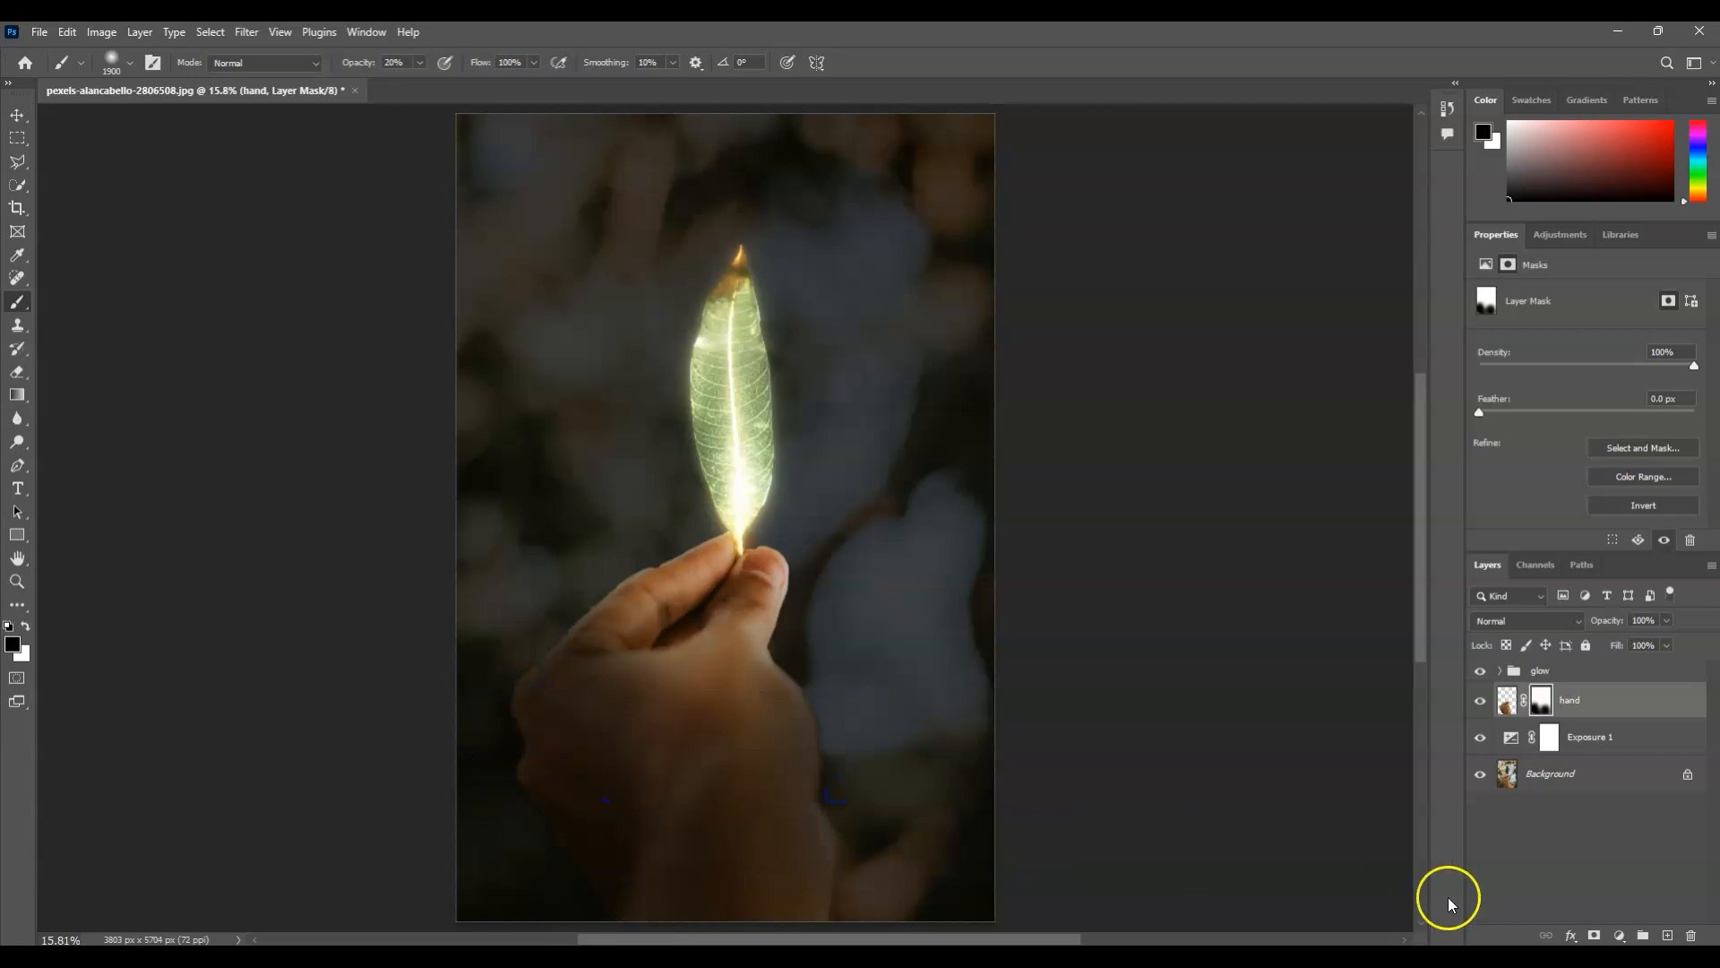
left_click(1541, 885)
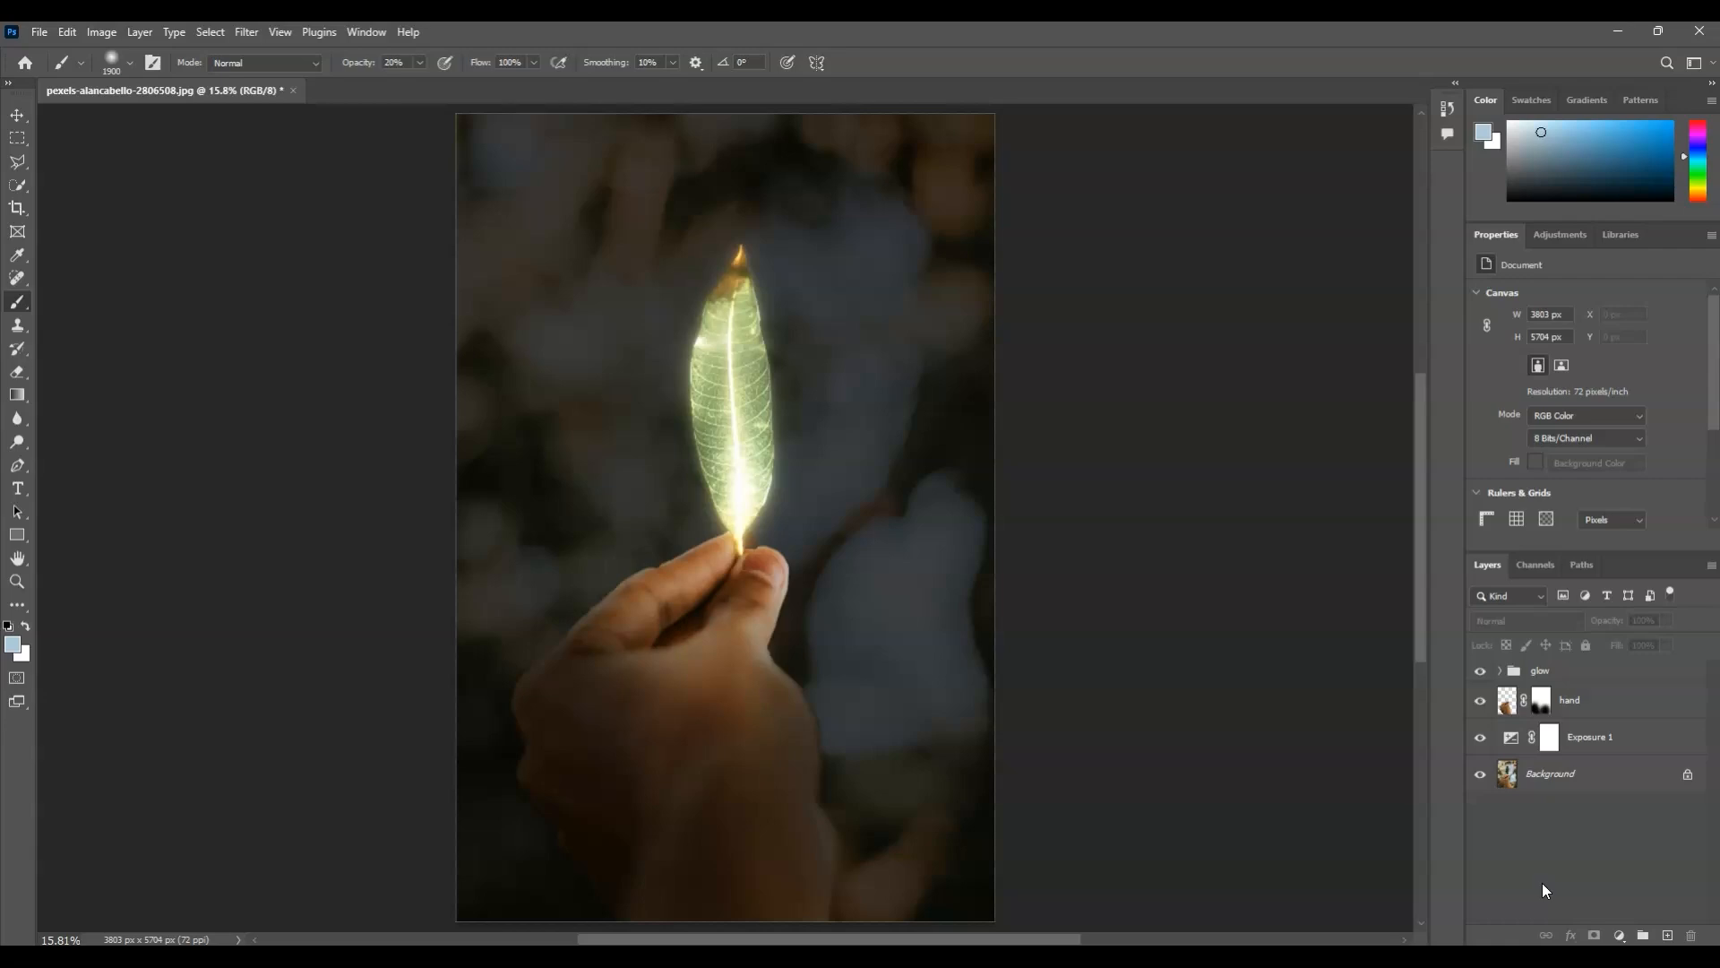
- Add a Hue/Saturation adjustment layer above the glow group and clip it to that group
left_click(1593, 672)
left_click(1594, 679)
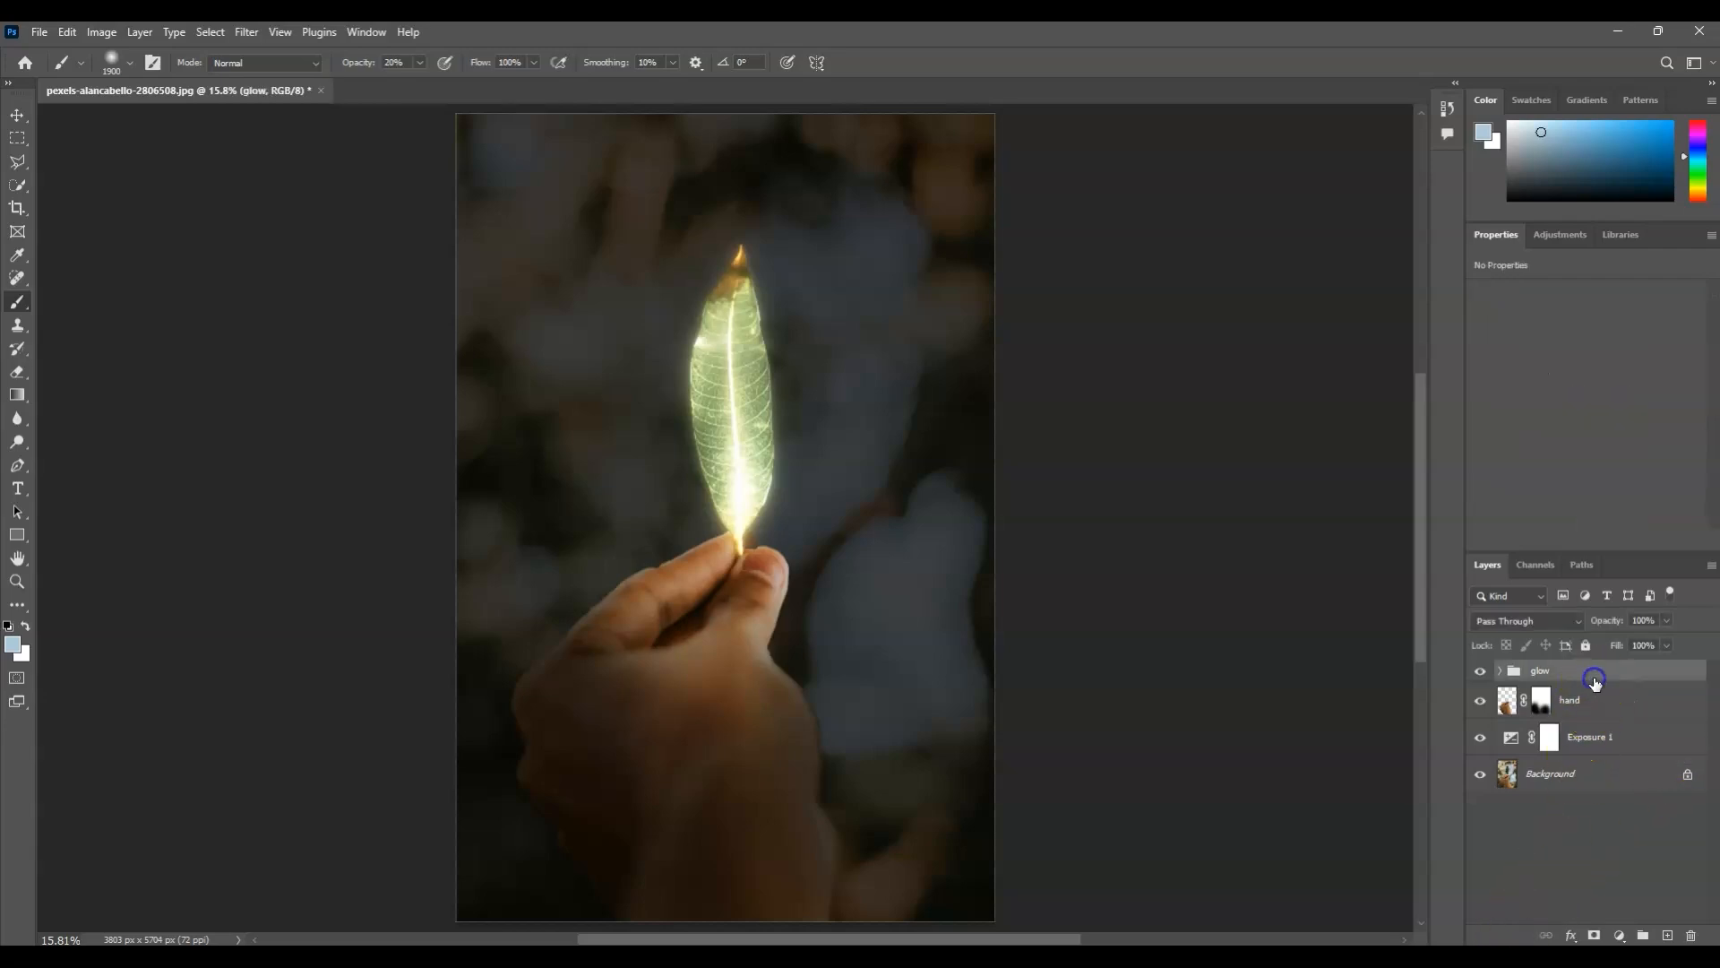
left_click(1623, 935)
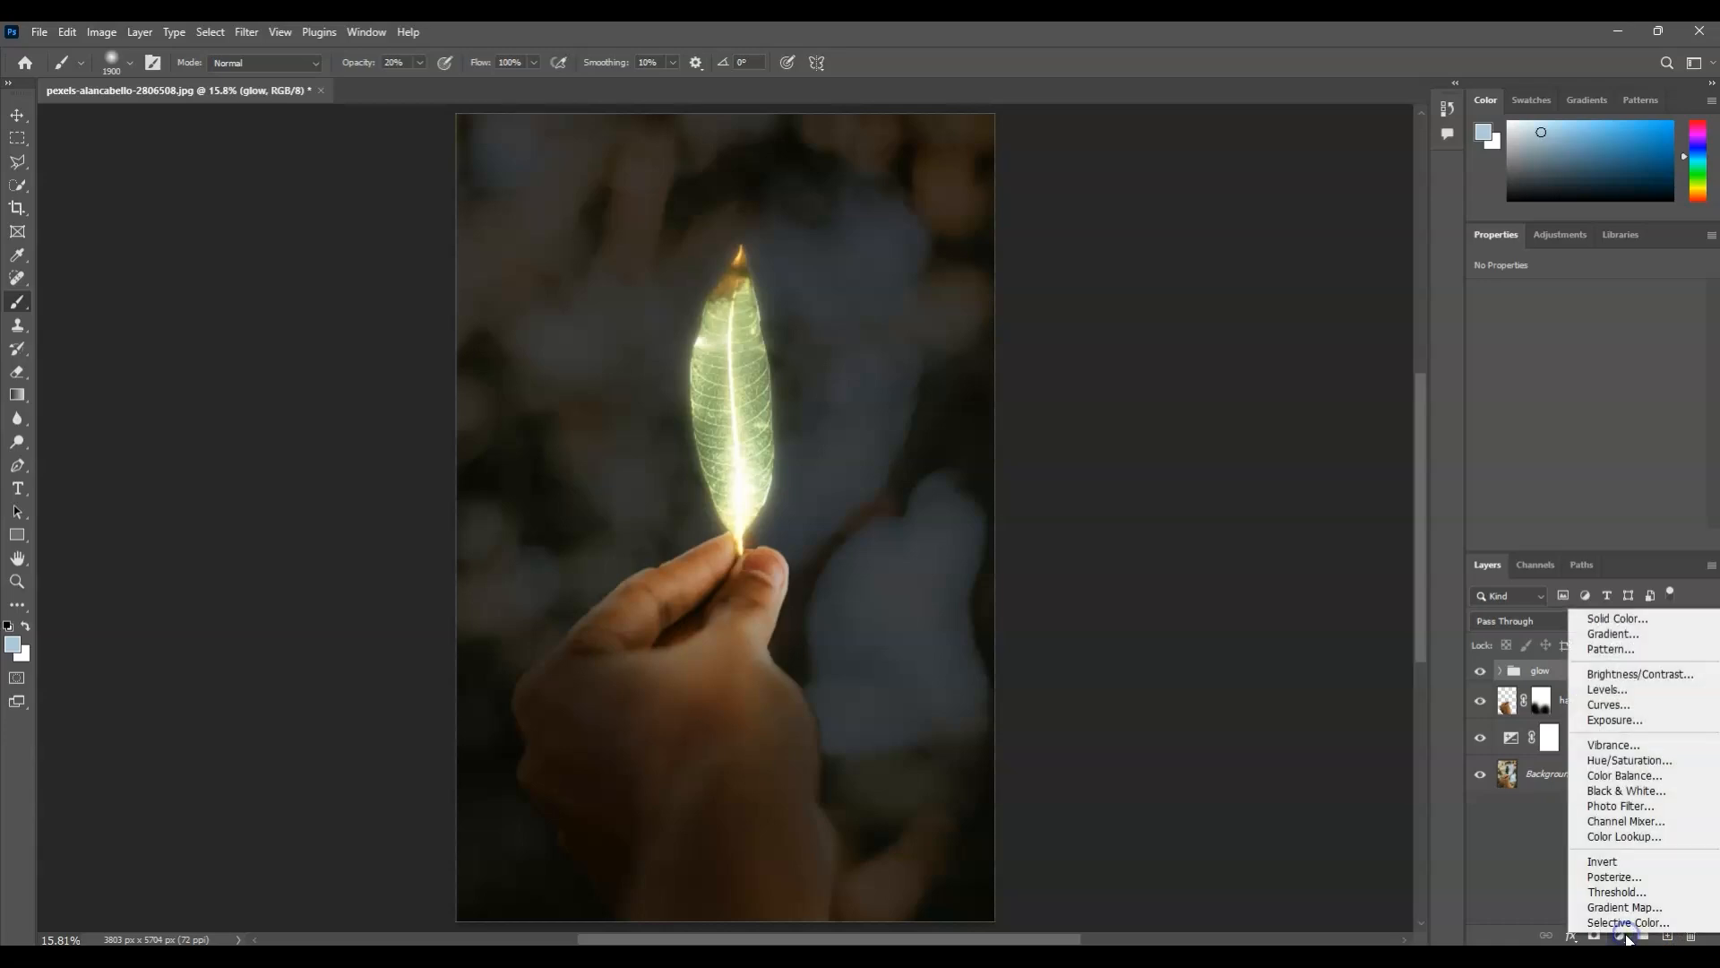
left_click(1660, 771)
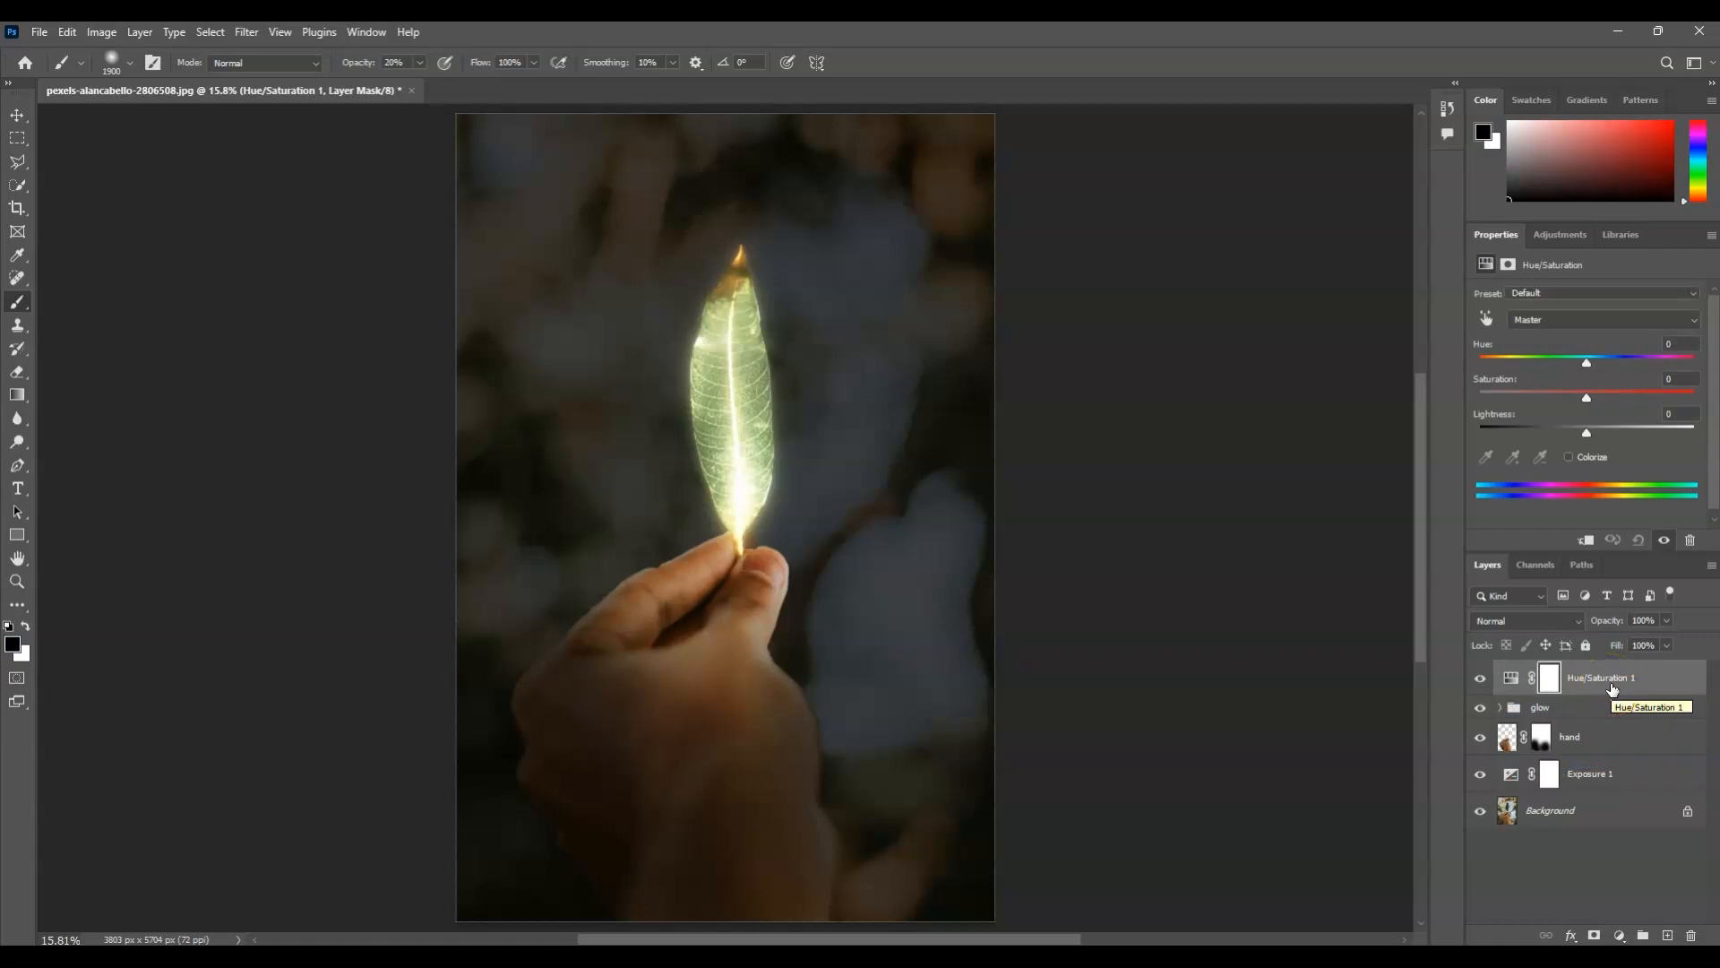
right_click(1612, 686)
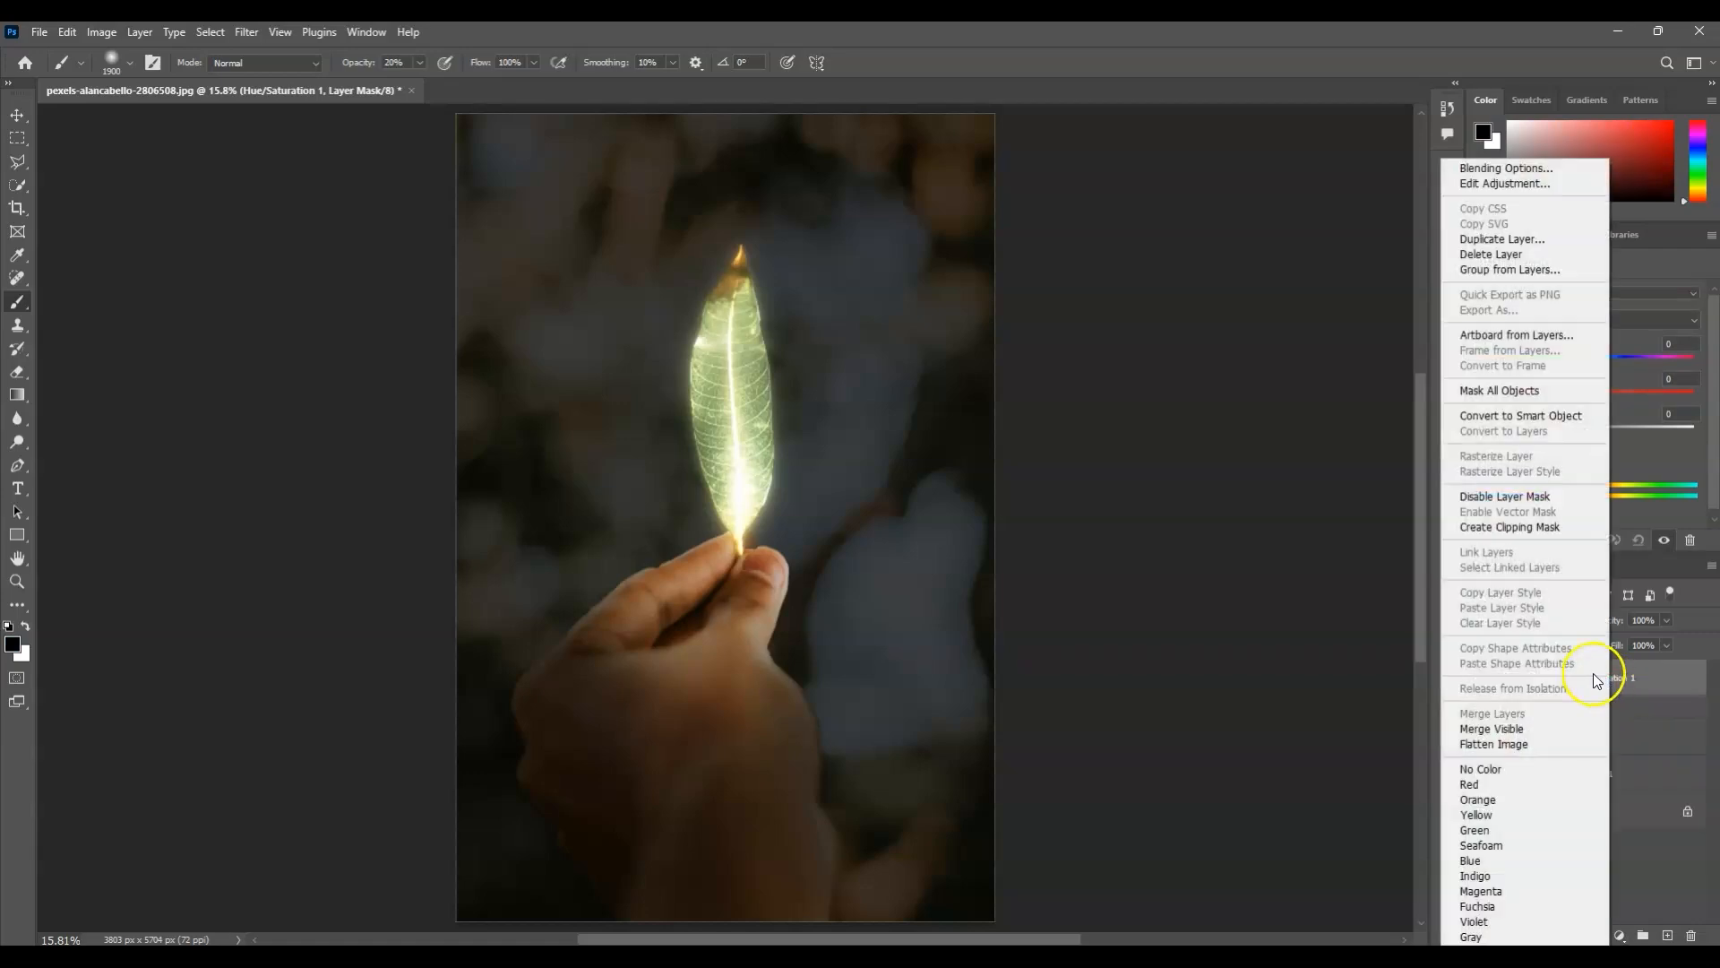
left_click(1527, 526)
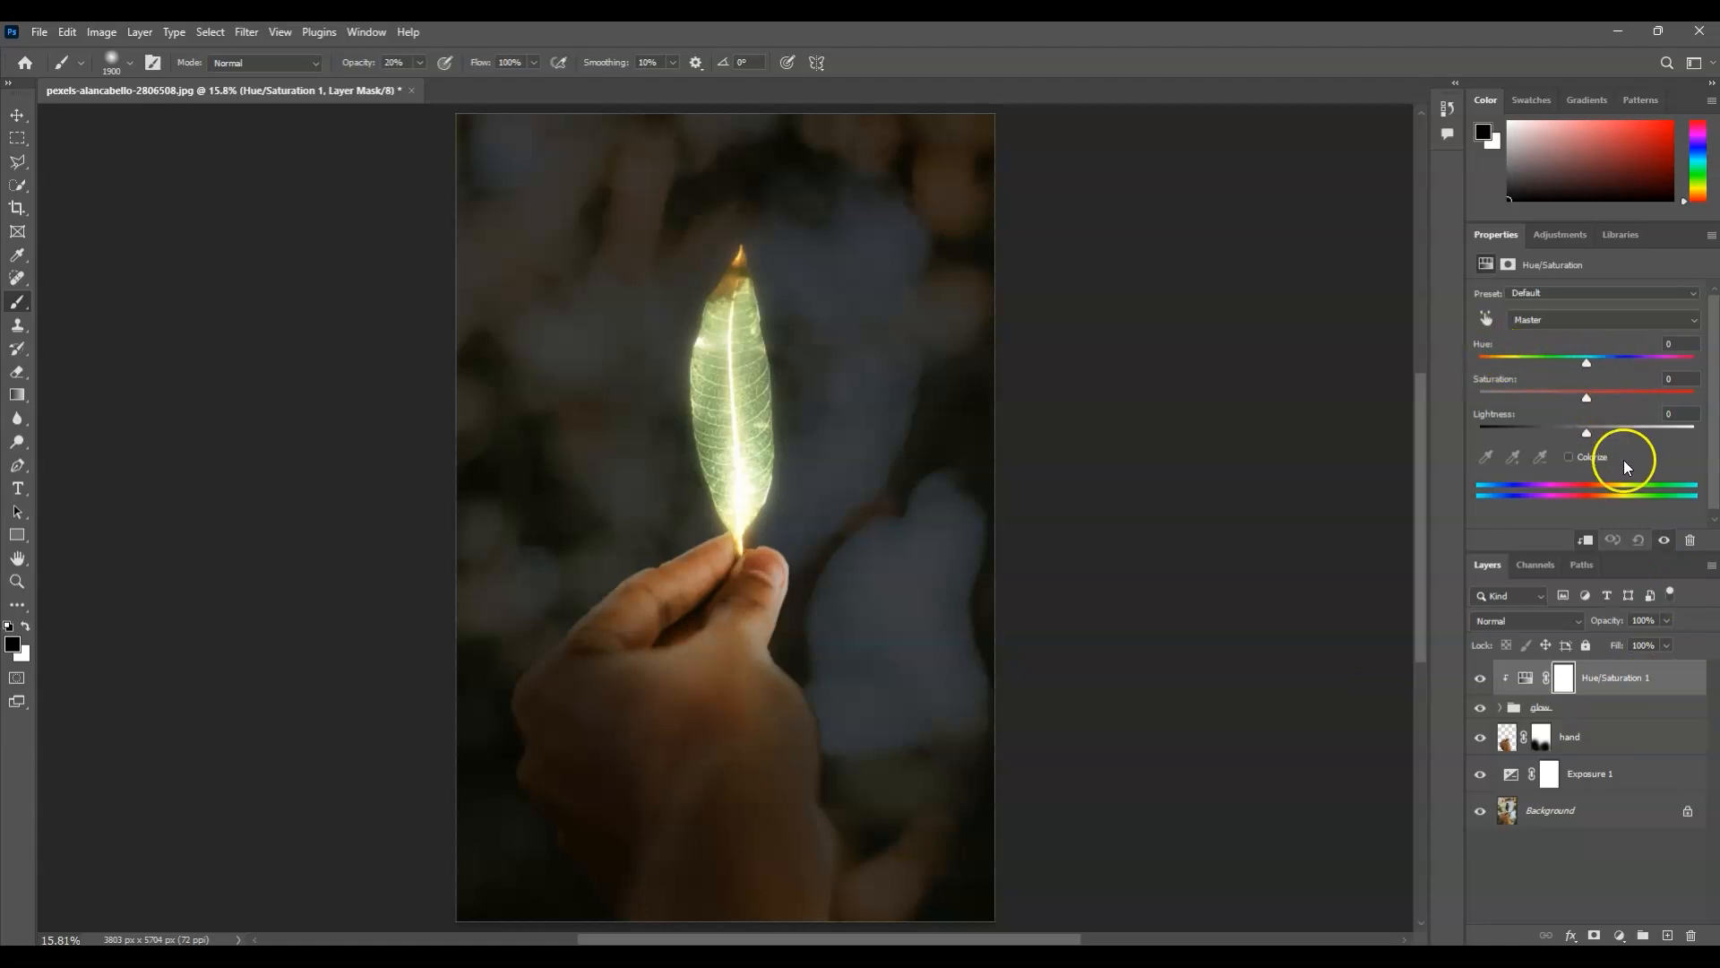
- Colorize the glowing leaf purple with the Hue/Saturation adjustment, using hue 275 and saturation 65
left_click(1569, 457)
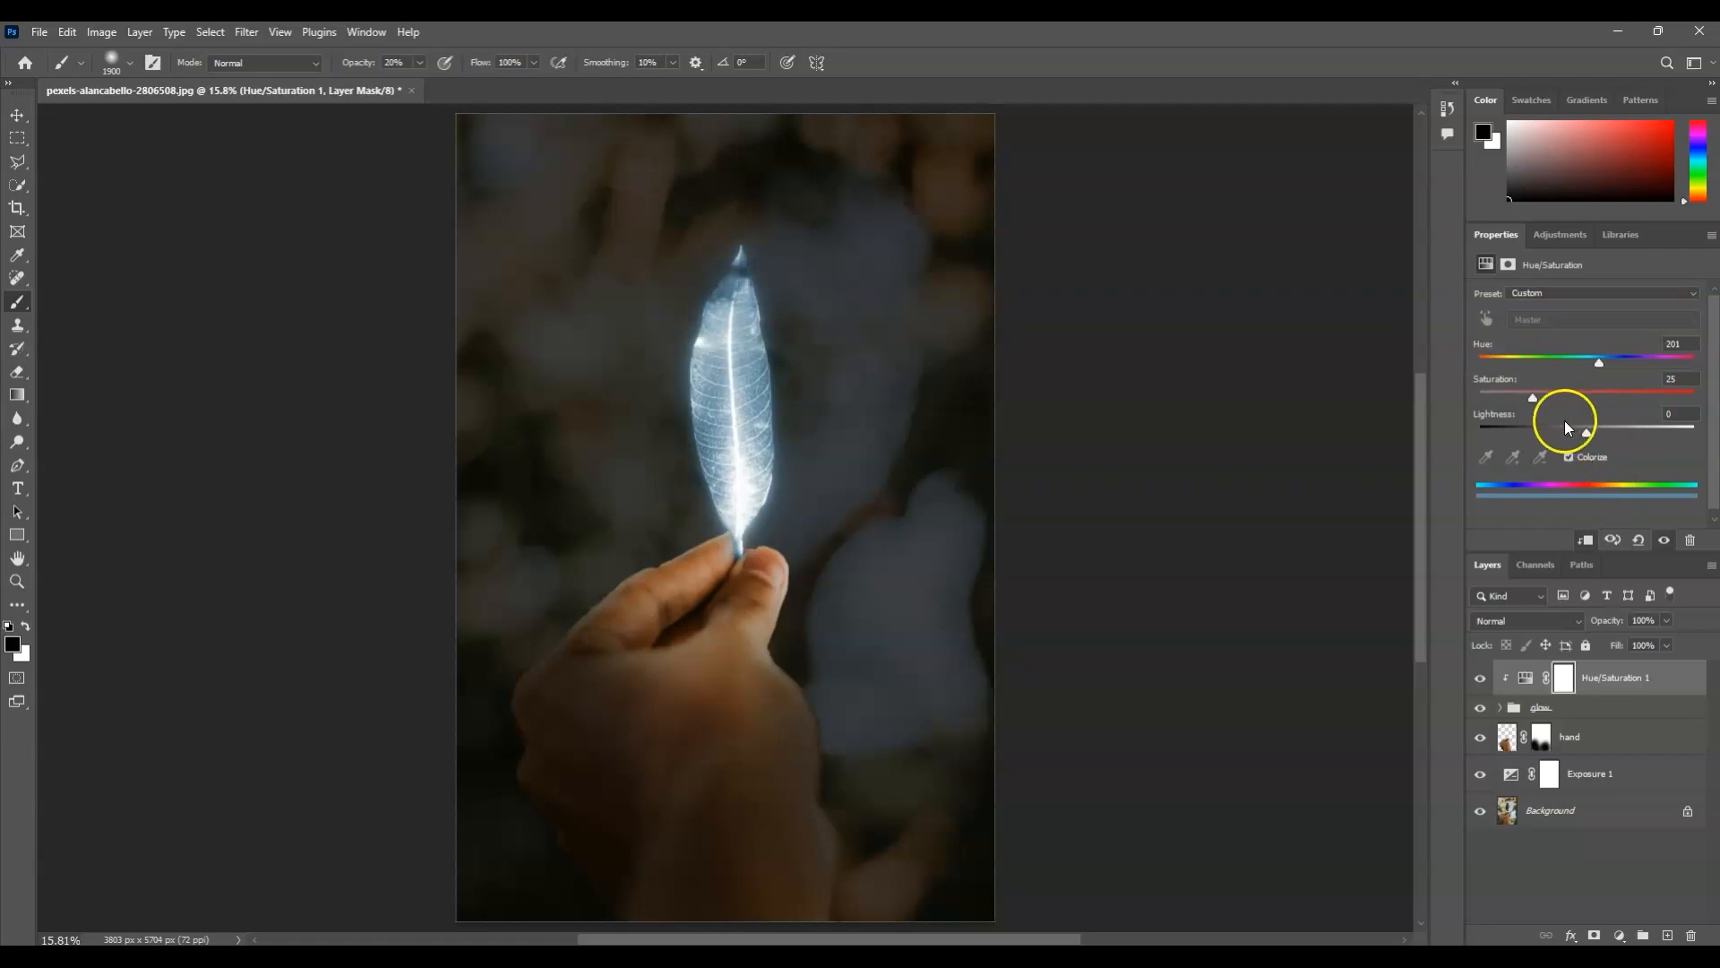
left_click_drag(1610, 364, 1613, 369)
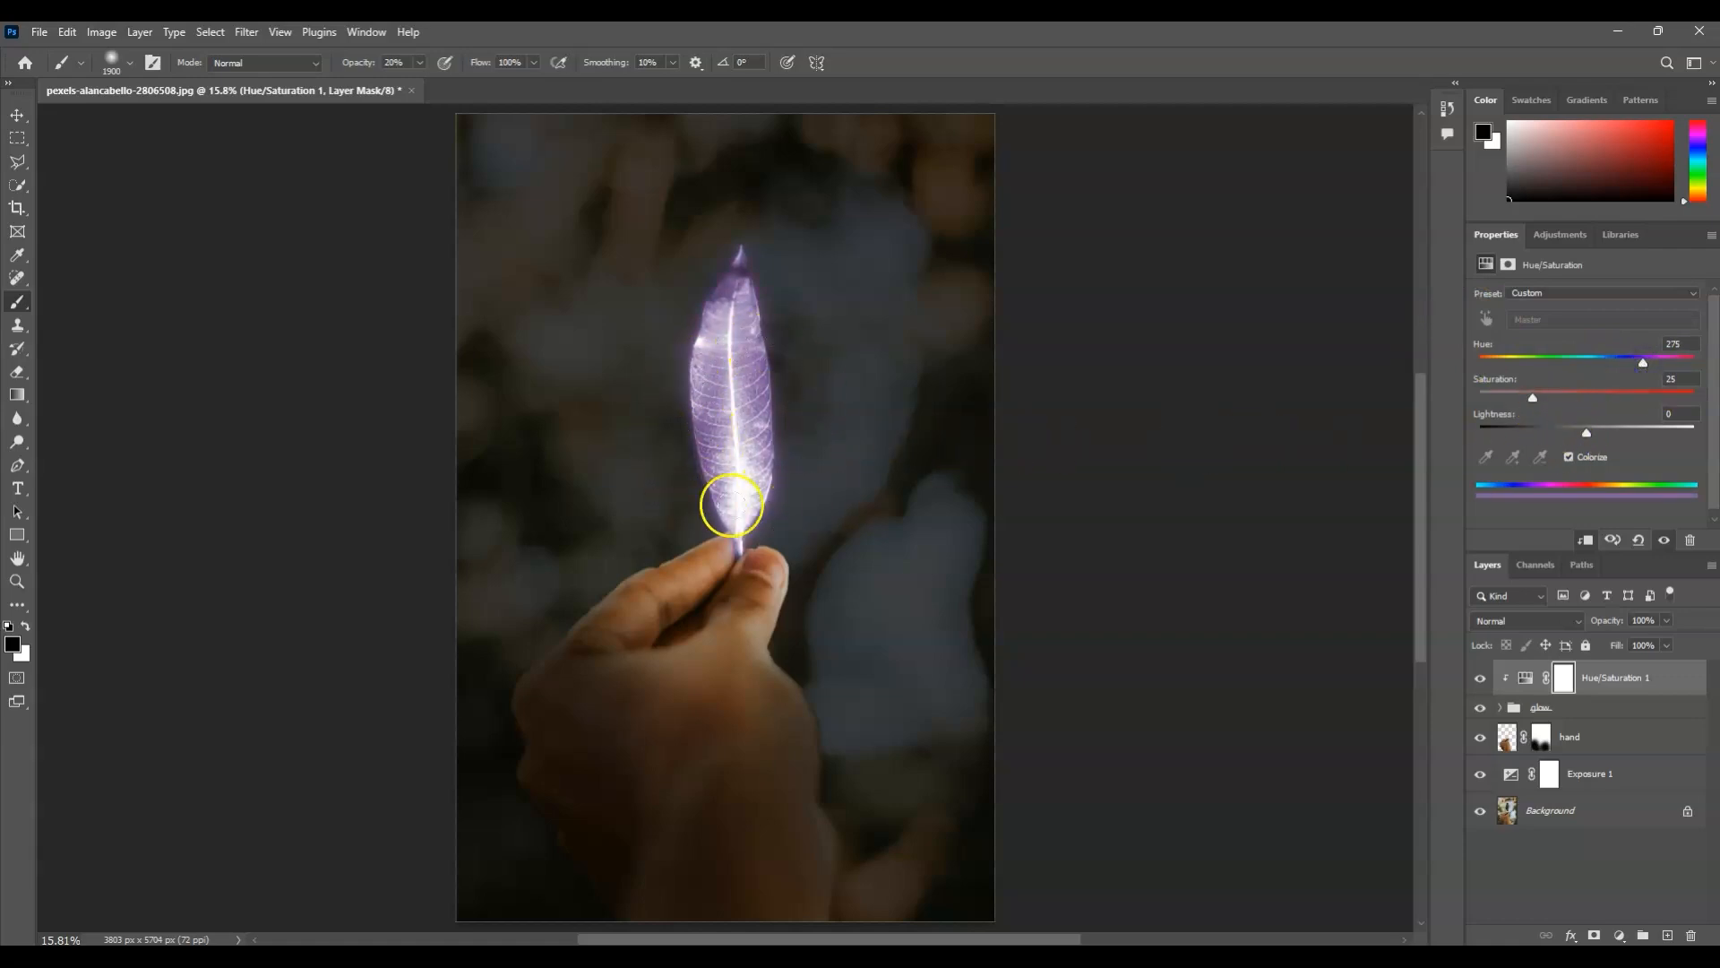
left_click_drag(1533, 397, 1537, 400)
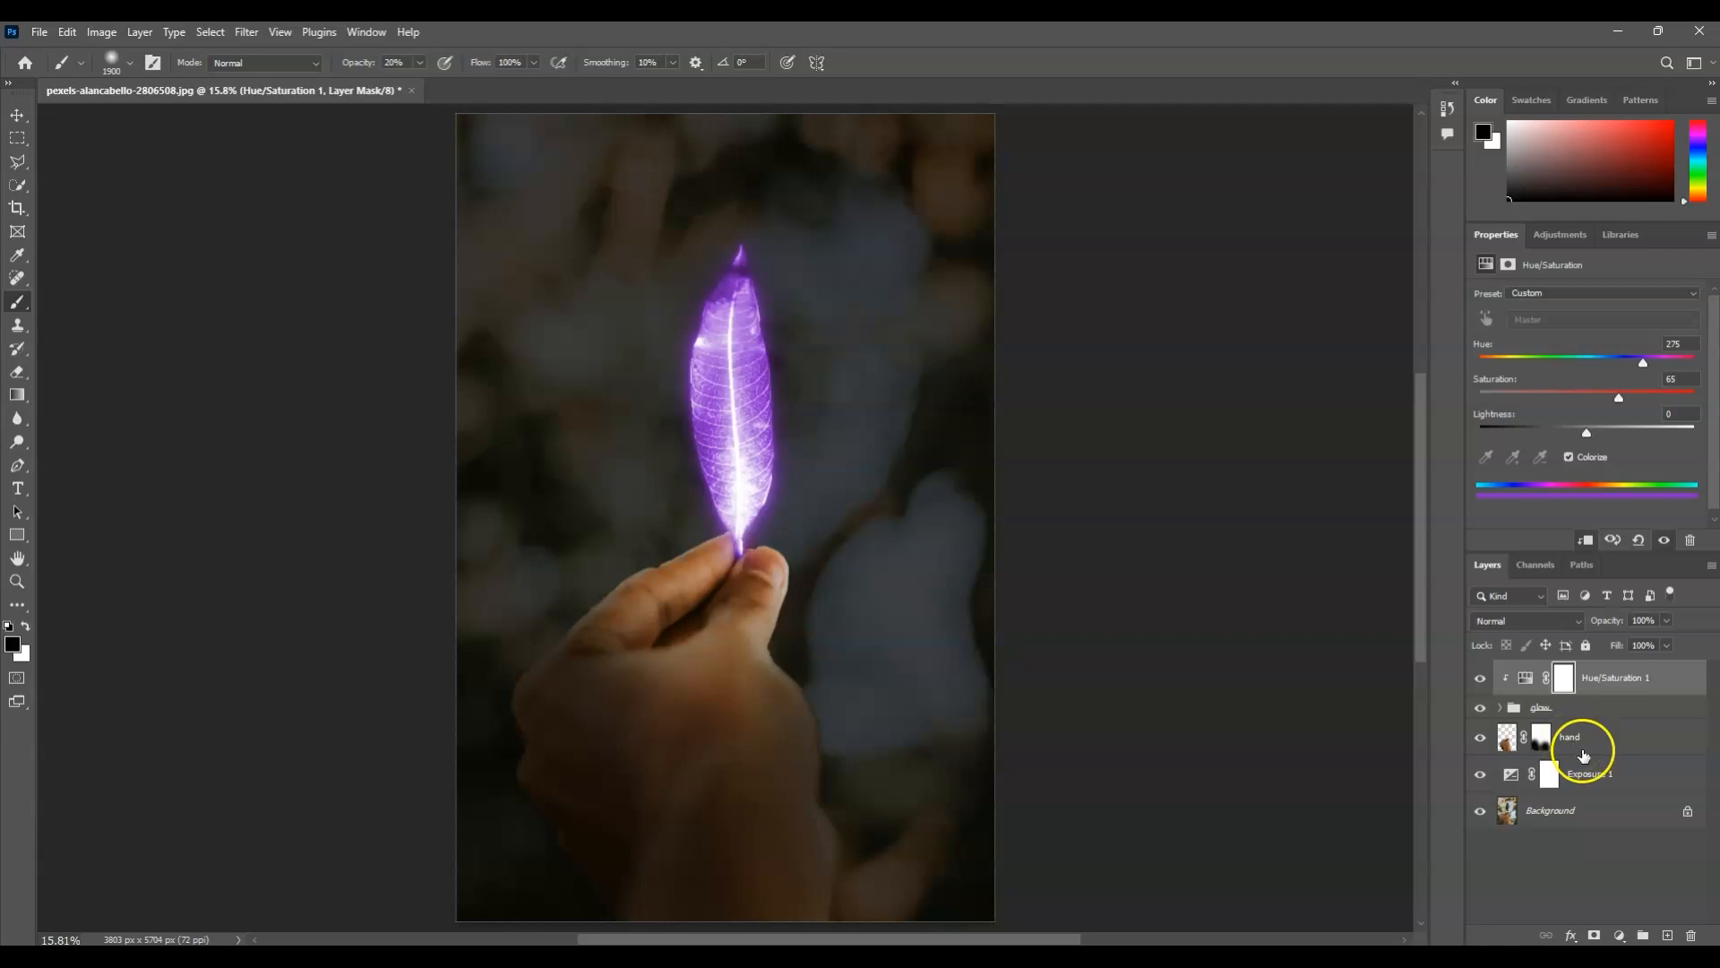
- Load the hand layer's outline as a selection and add a new empty layer between the glow group and the hand layer
left_click(1515, 749, "ctrl")
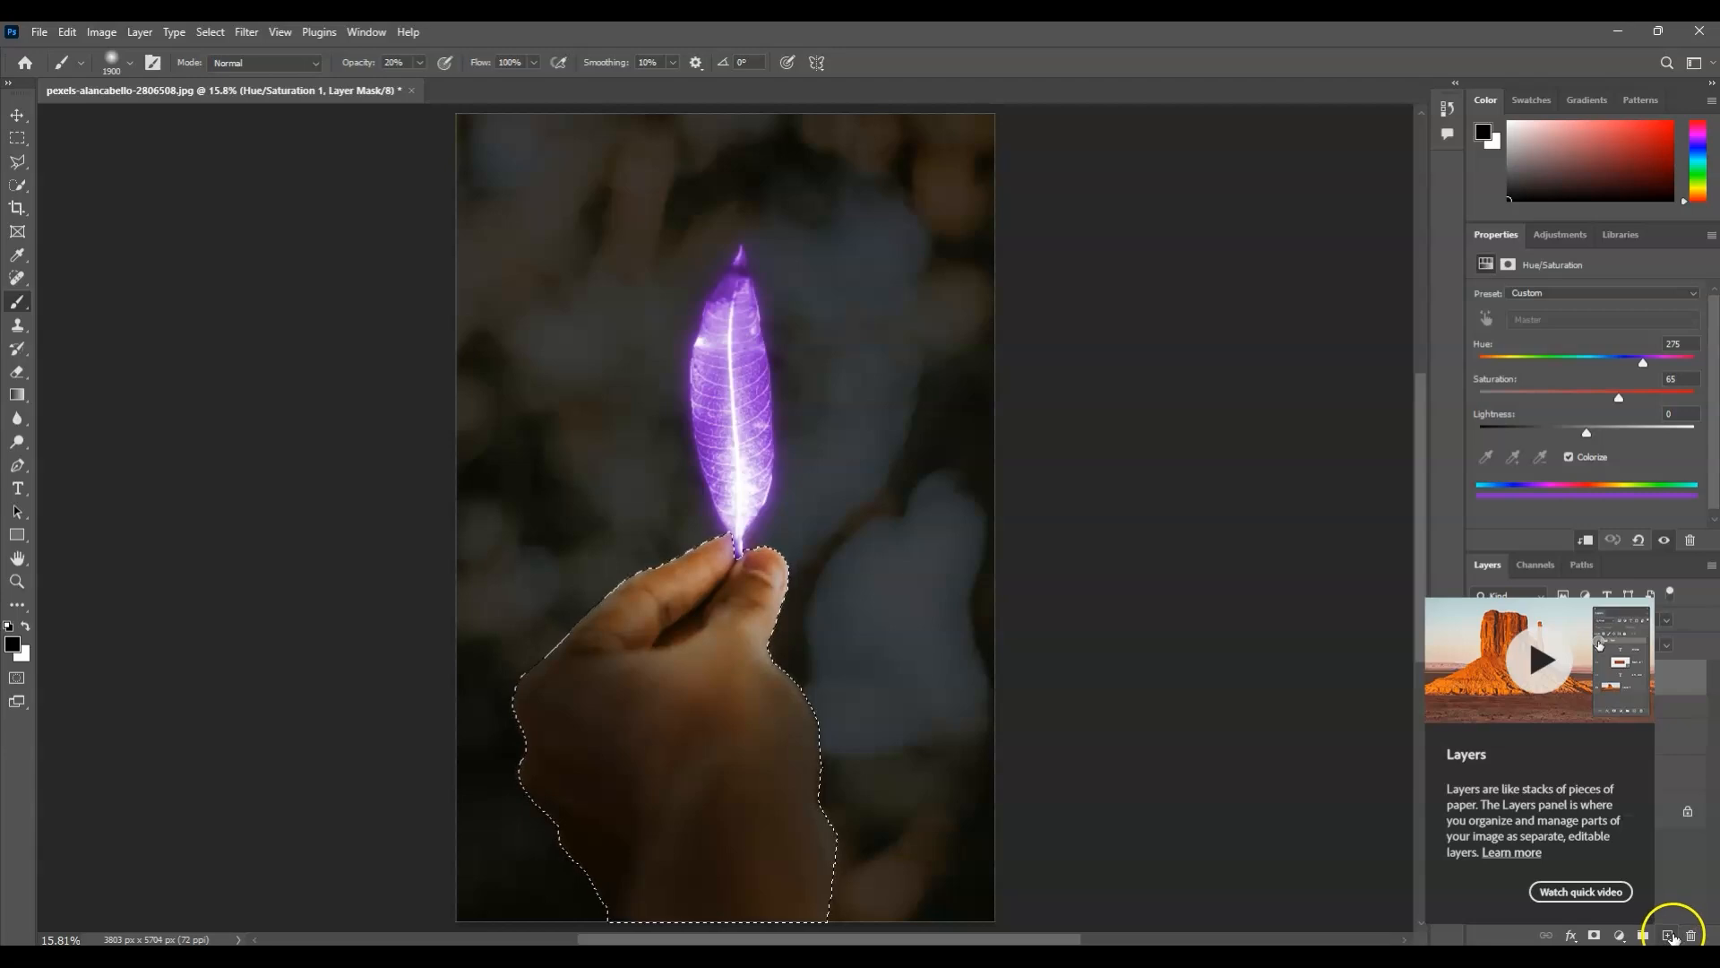
left_click(1669, 935)
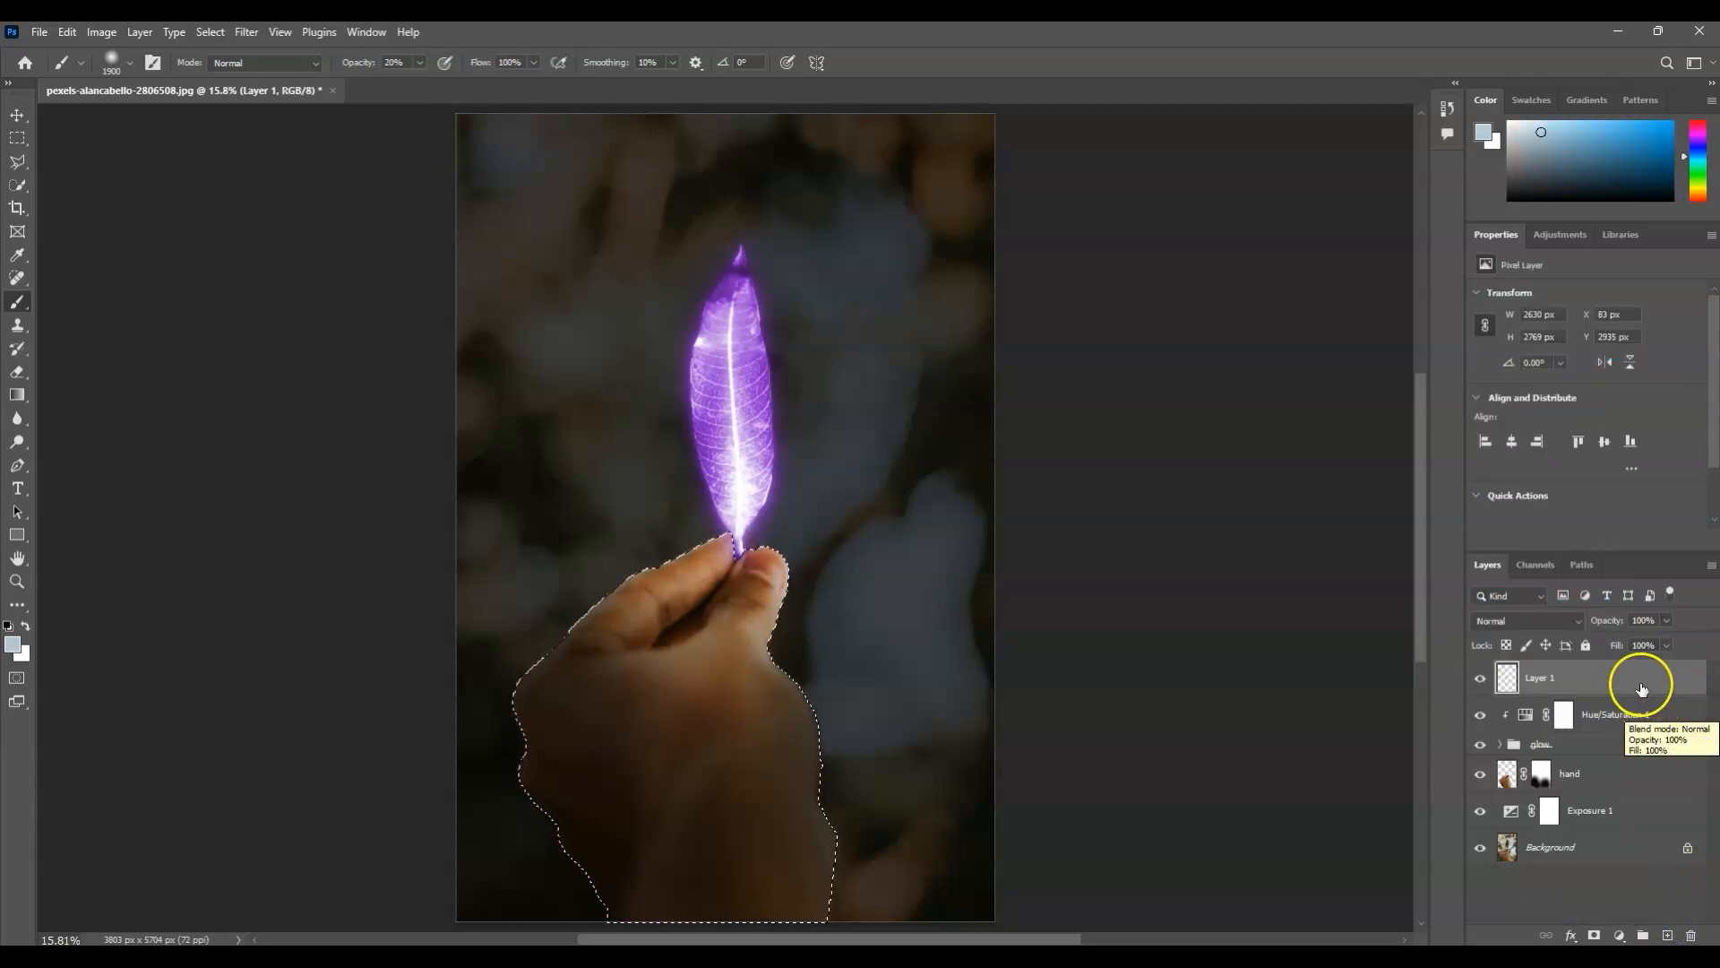
left_click_drag(1594, 688, 1612, 756)
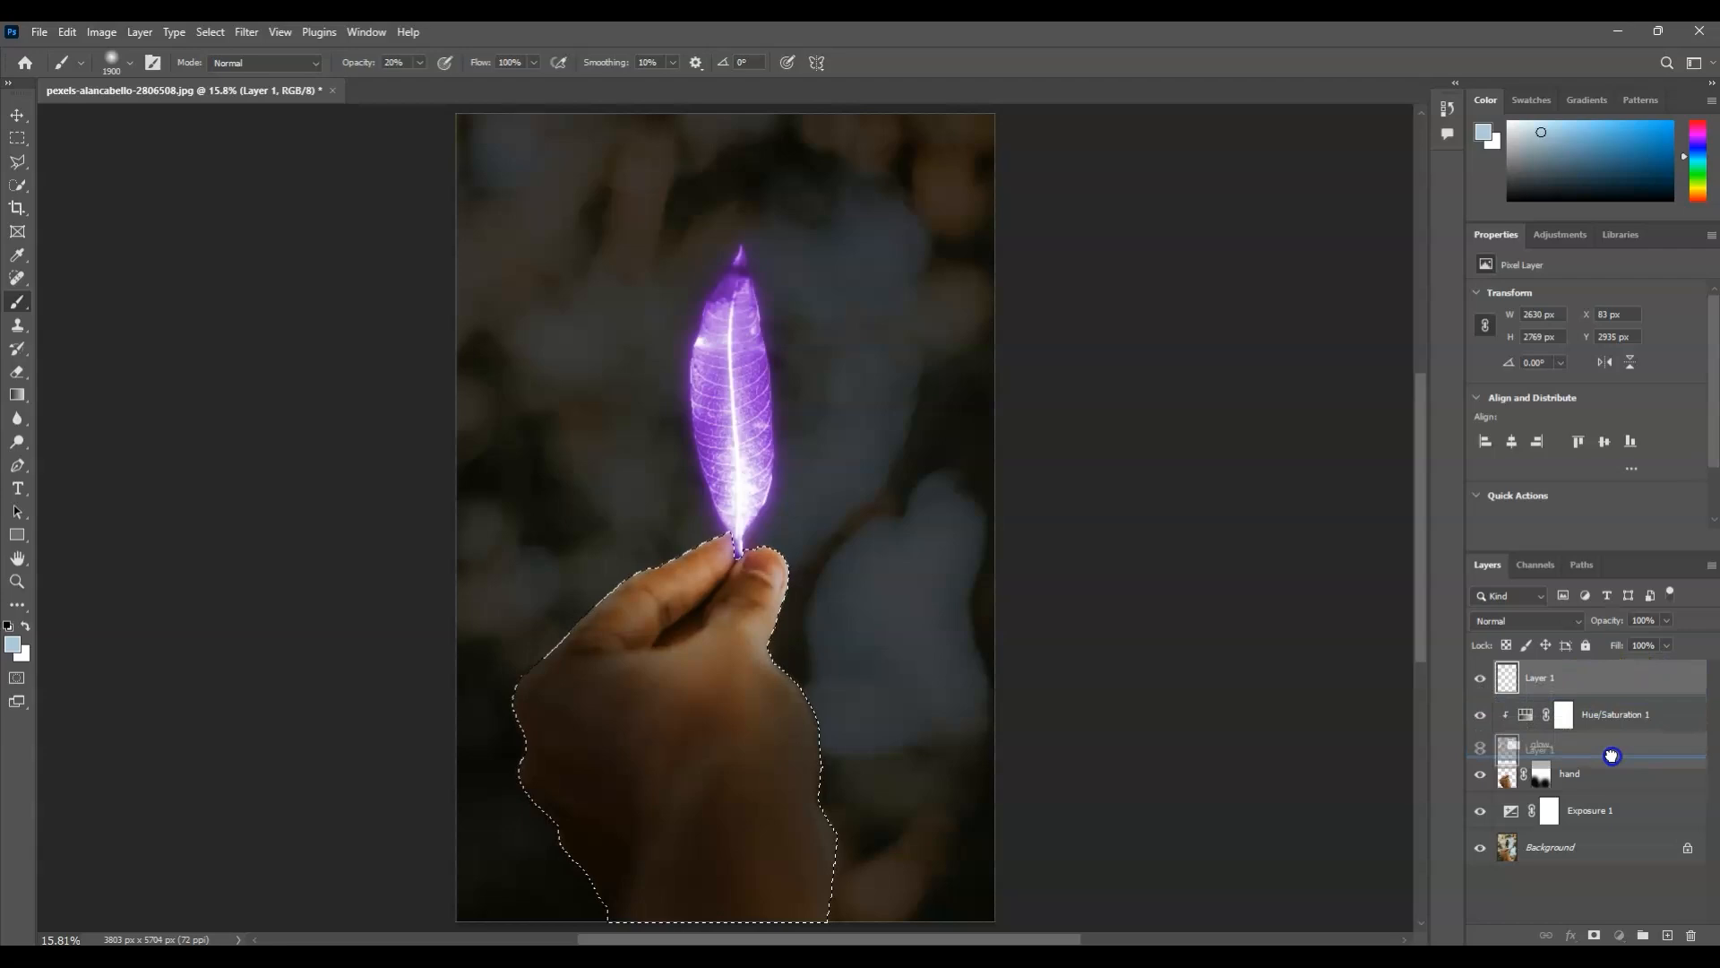
left_click_drag(1611, 757, 1611, 758)
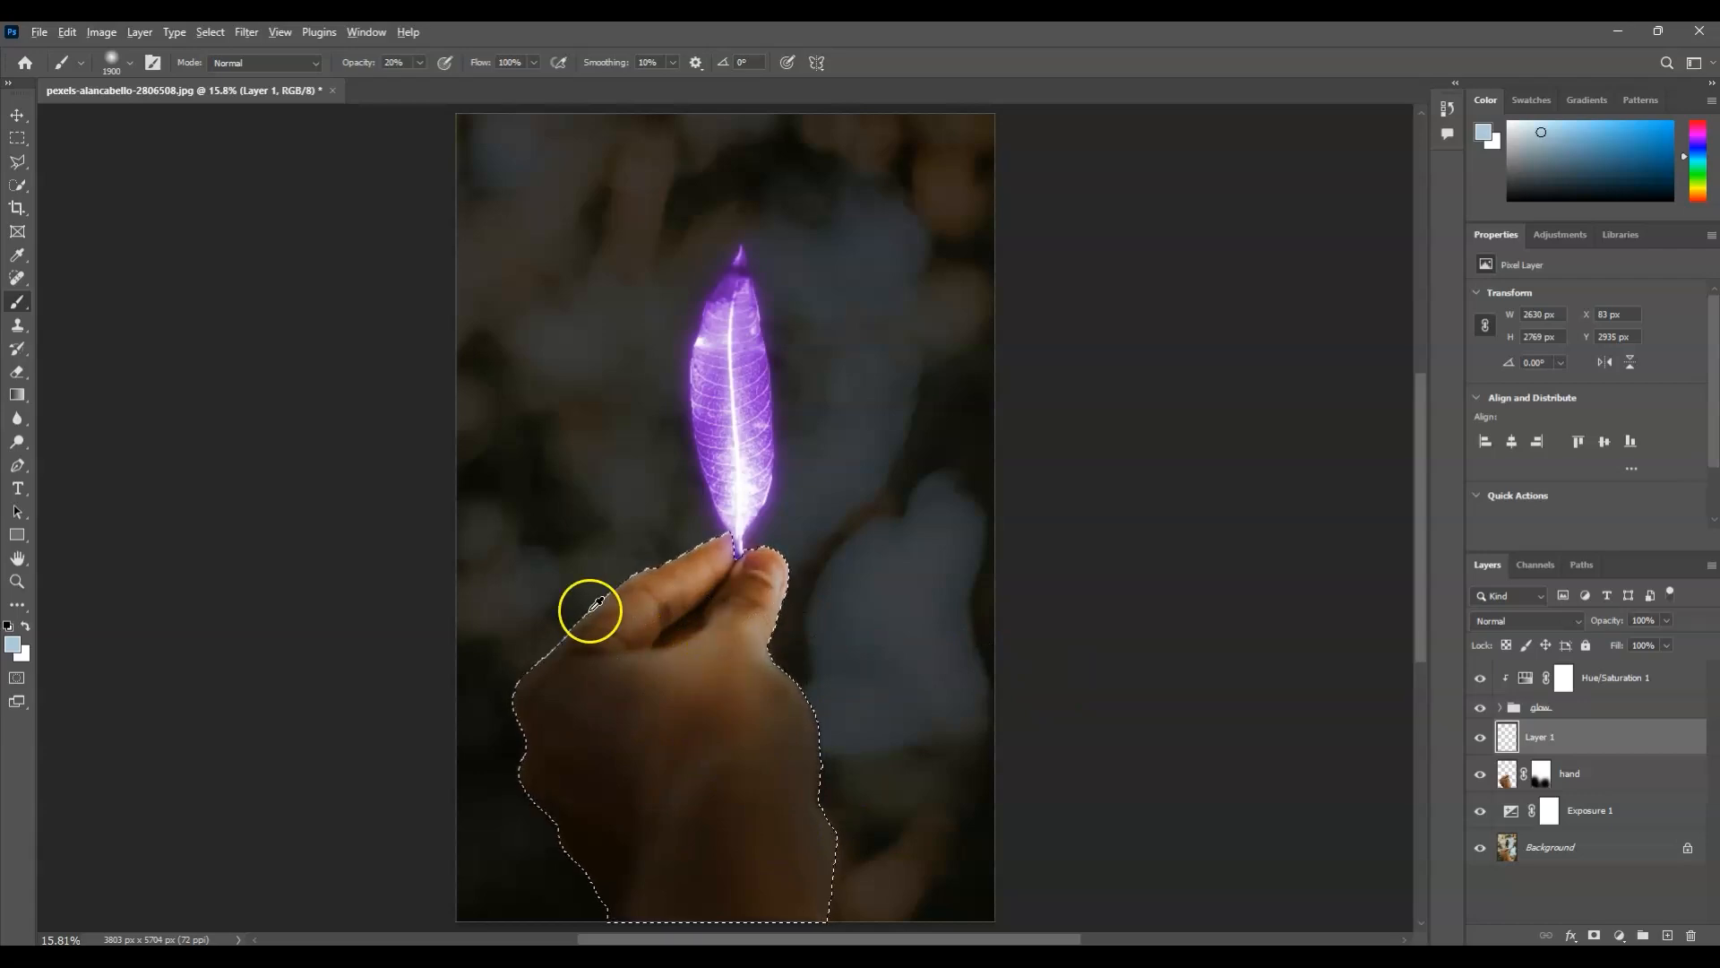
- Paint purple sampled from the leaf over the selected hand, set the new layer's blend mode to Color, and deselect
left_click(711, 419, "alt")
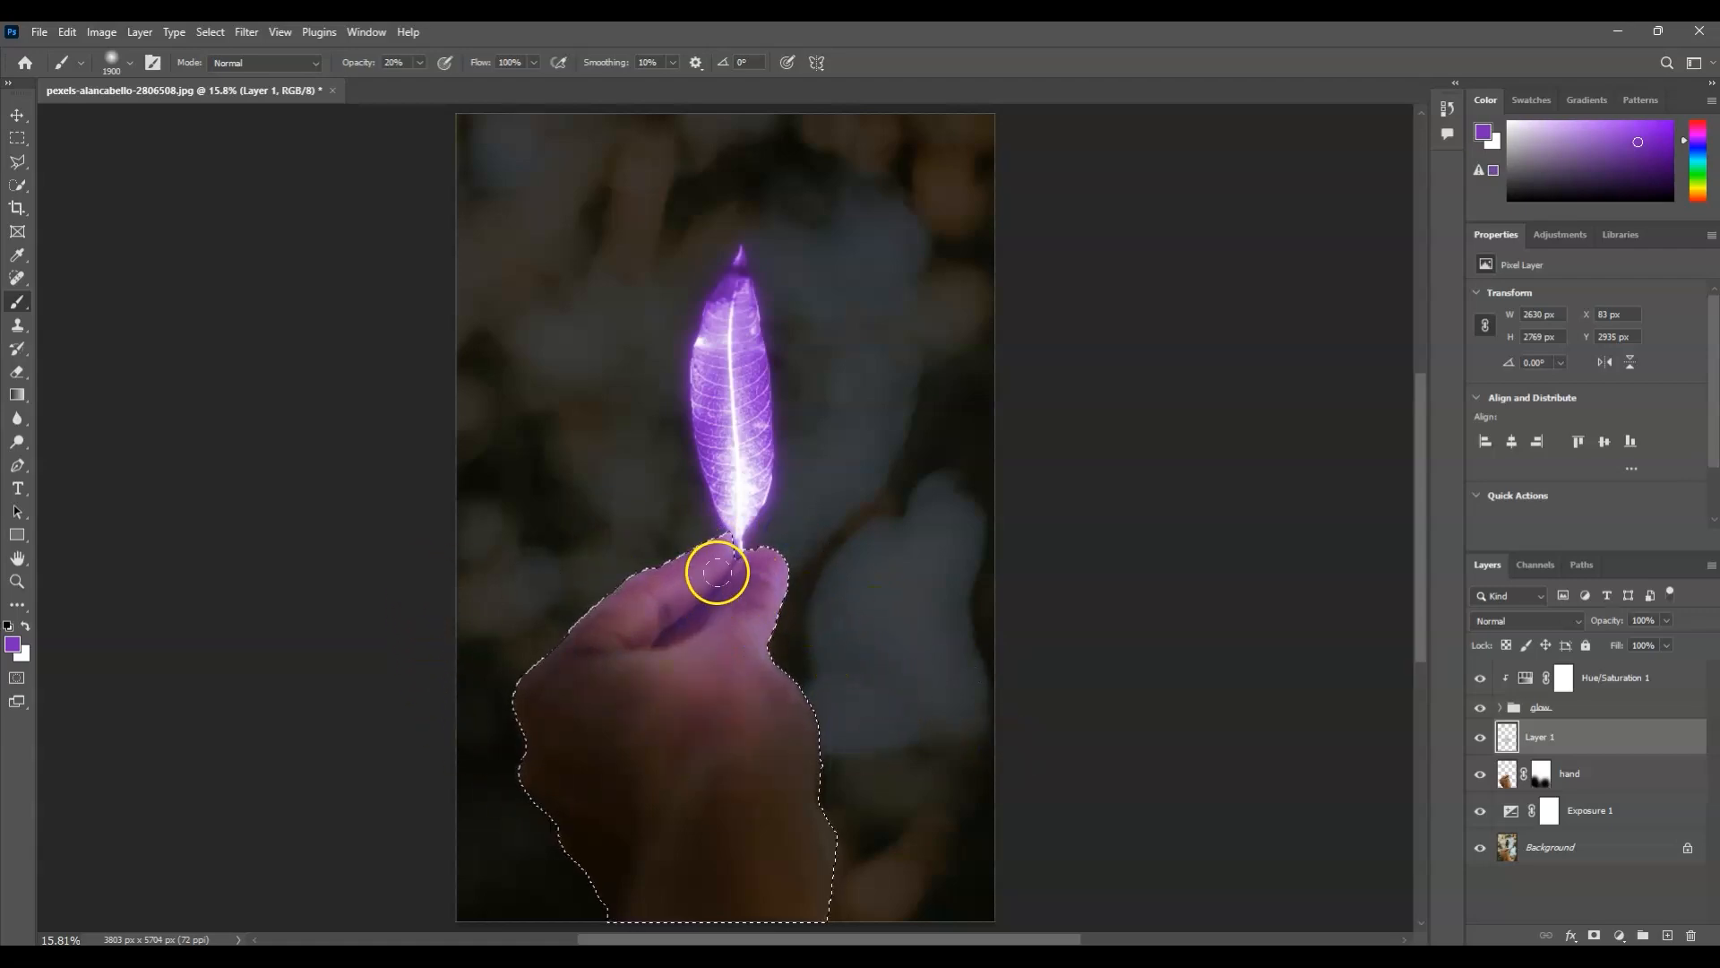
left_click(1569, 733)
left_click(1574, 622)
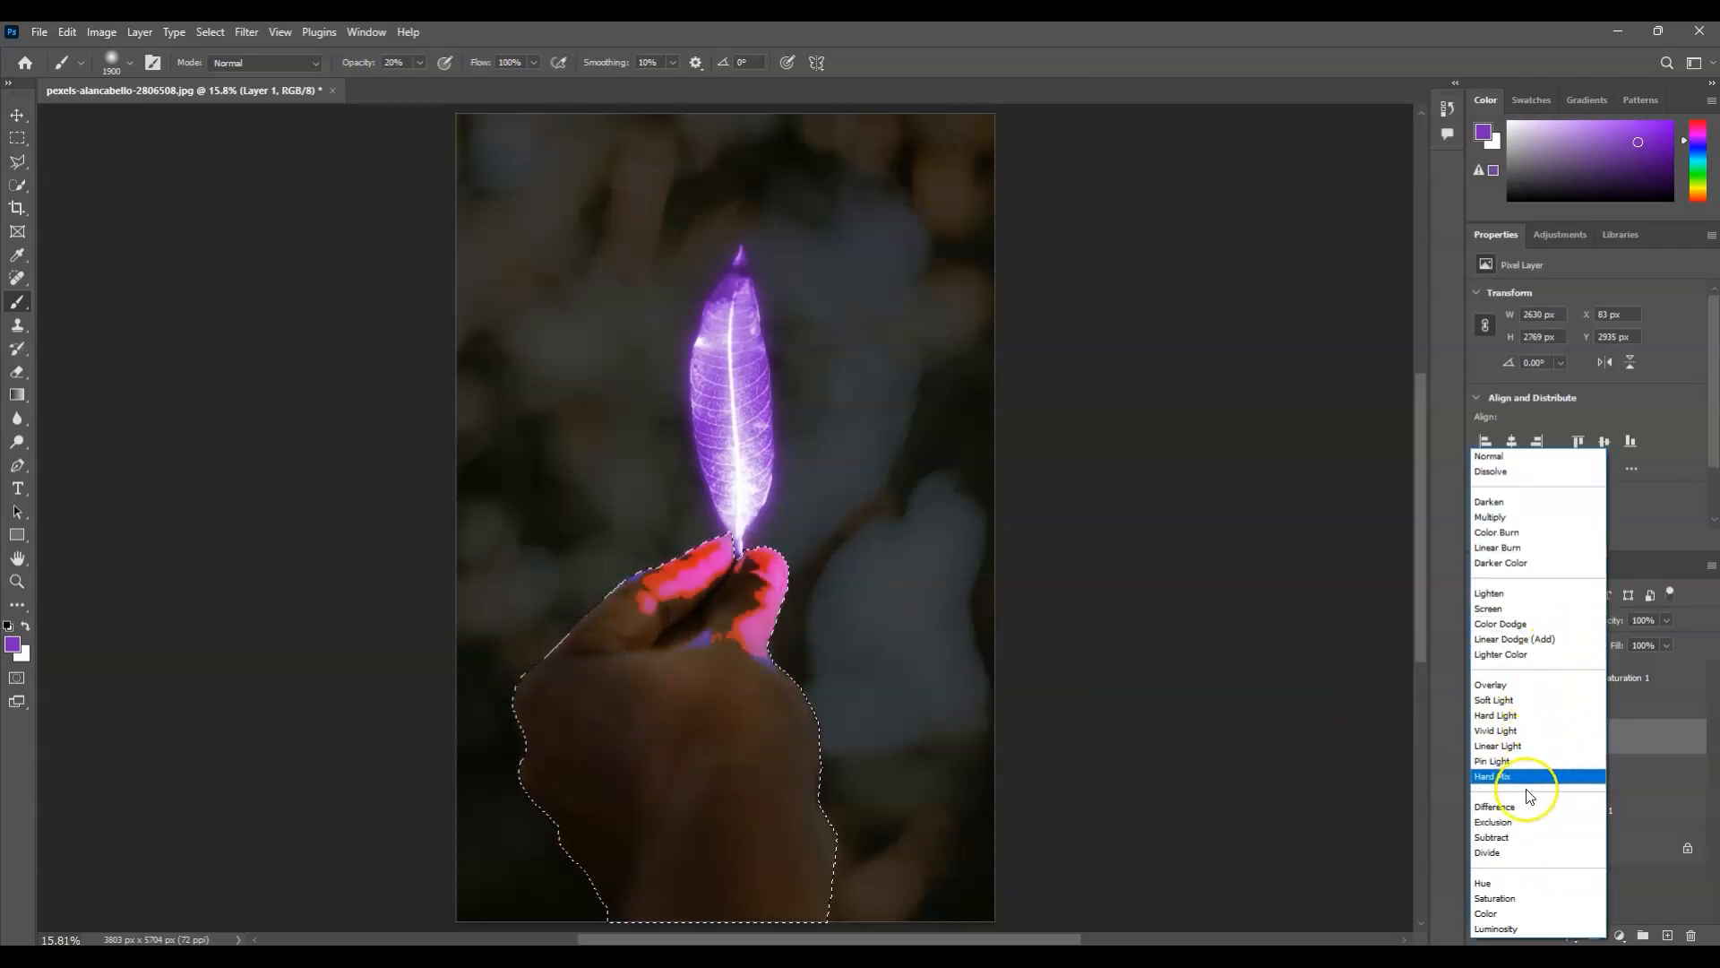
left_click(1514, 914)
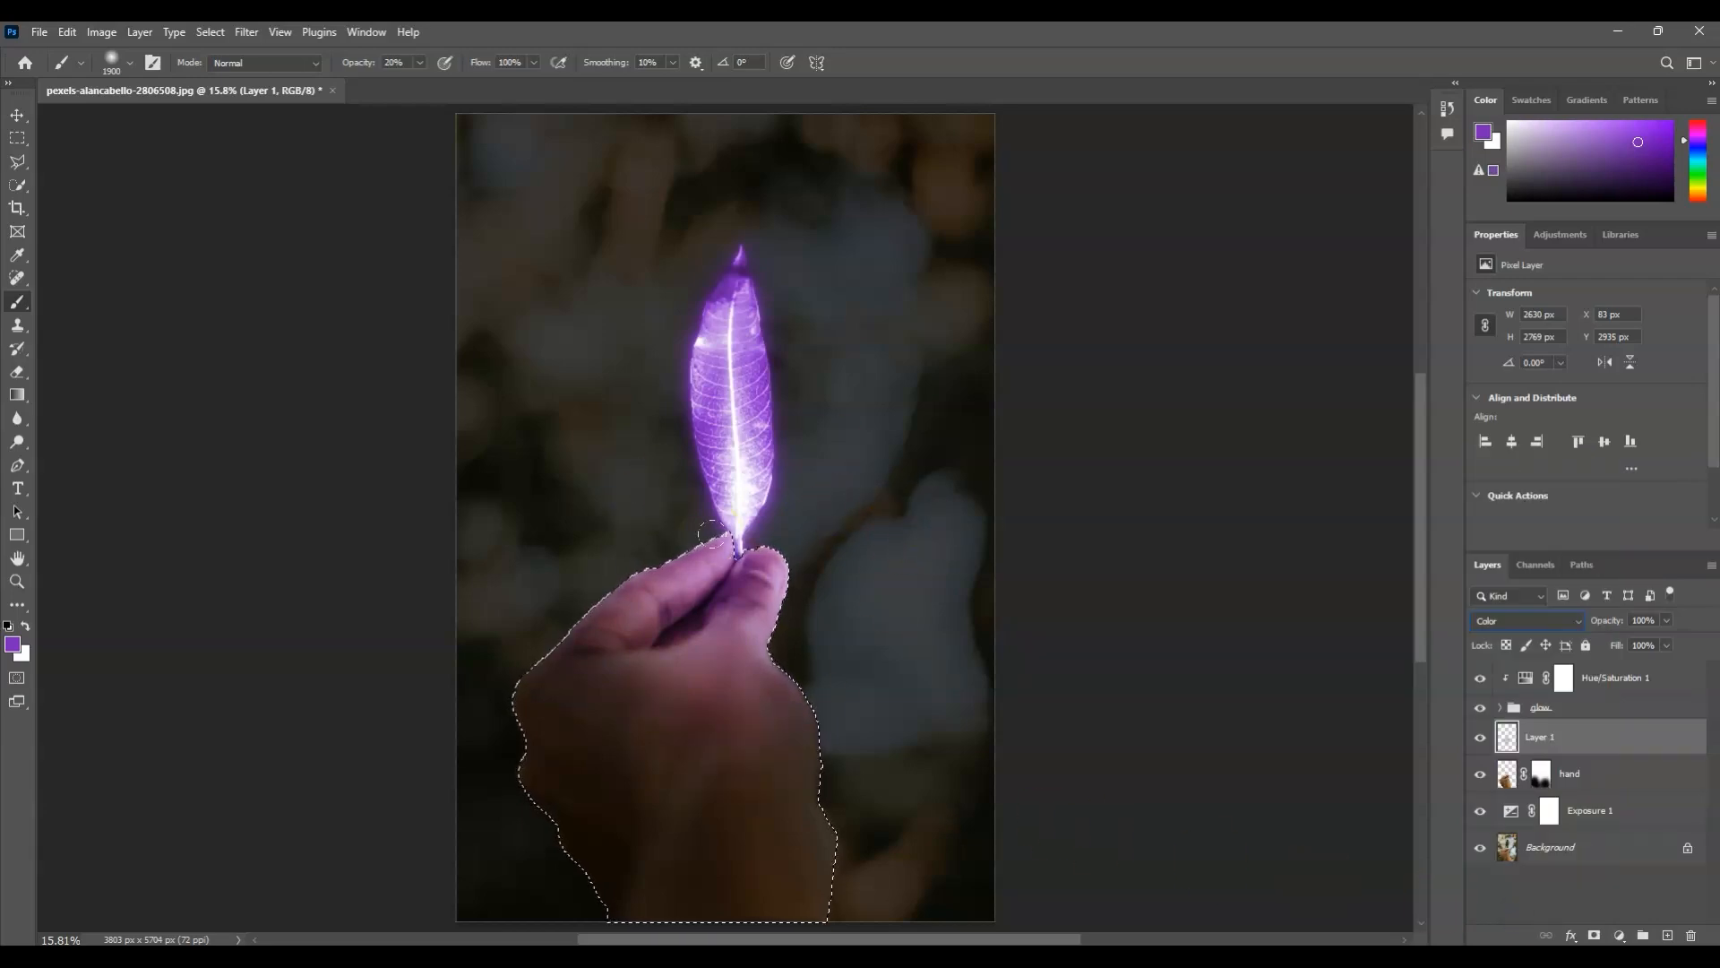
key("ctrl+d")
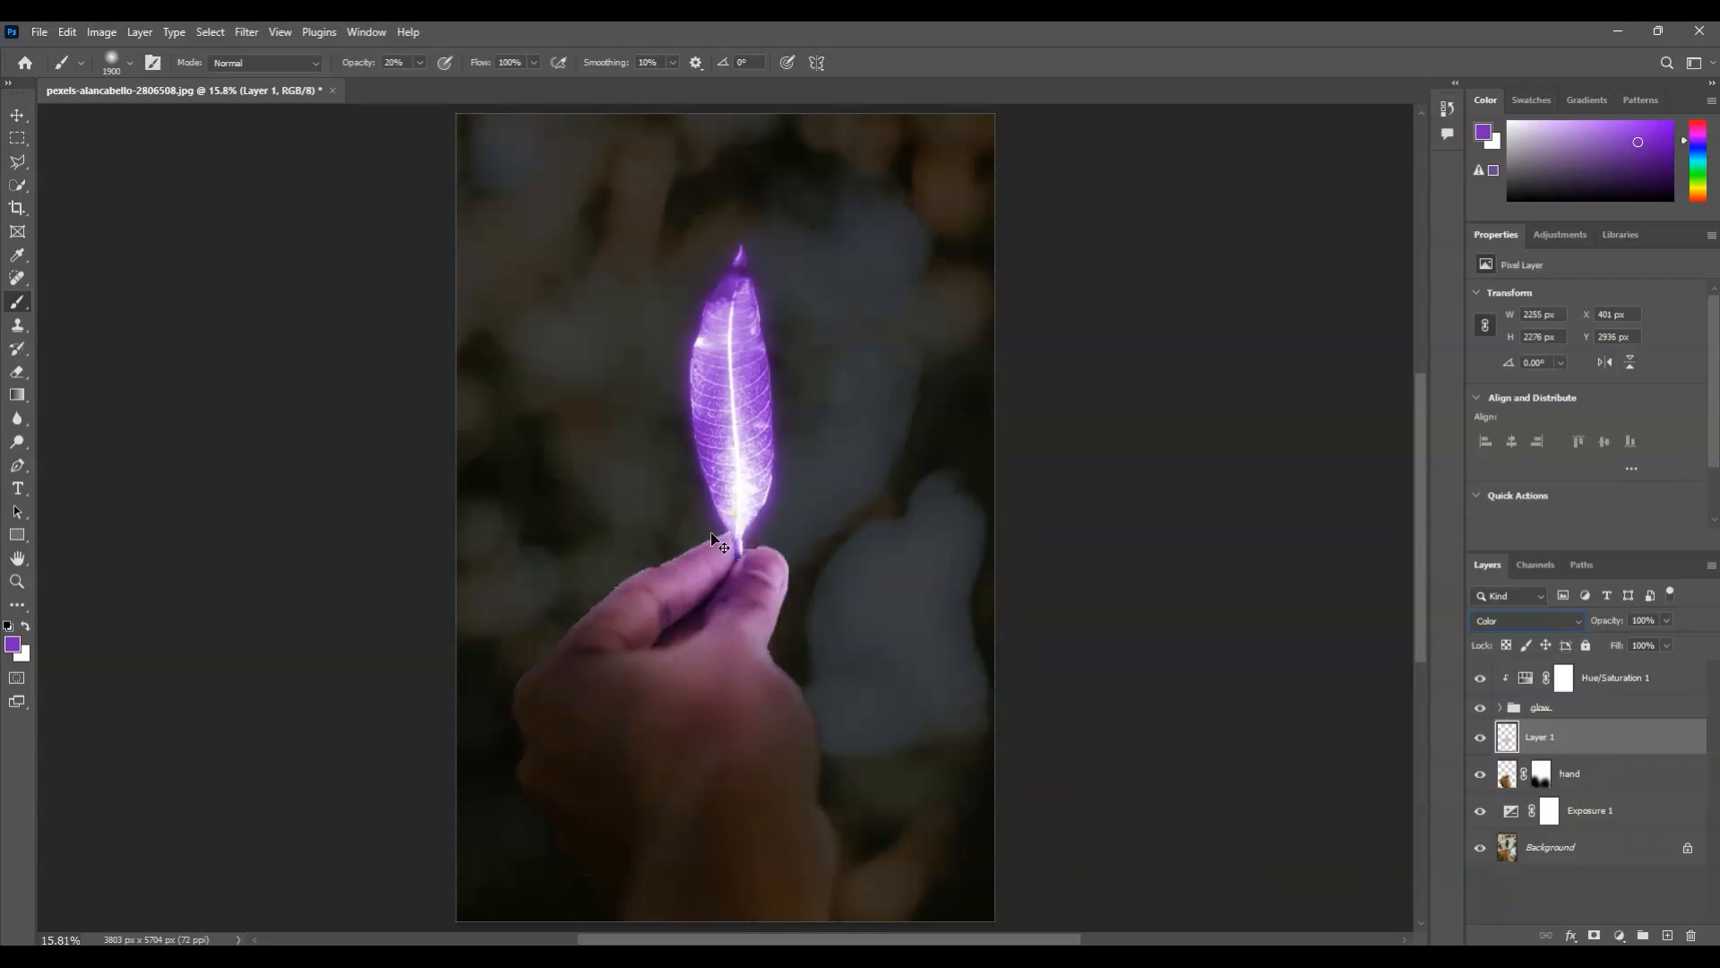
- Duplicate the Background layer, move the copy to the top of the layer stack, and hide it for a before-and-after comparison
left_click(1554, 884)
left_click(1564, 858)
key("ctrl+j")
left_click_drag(1564, 851, 1536, 688)
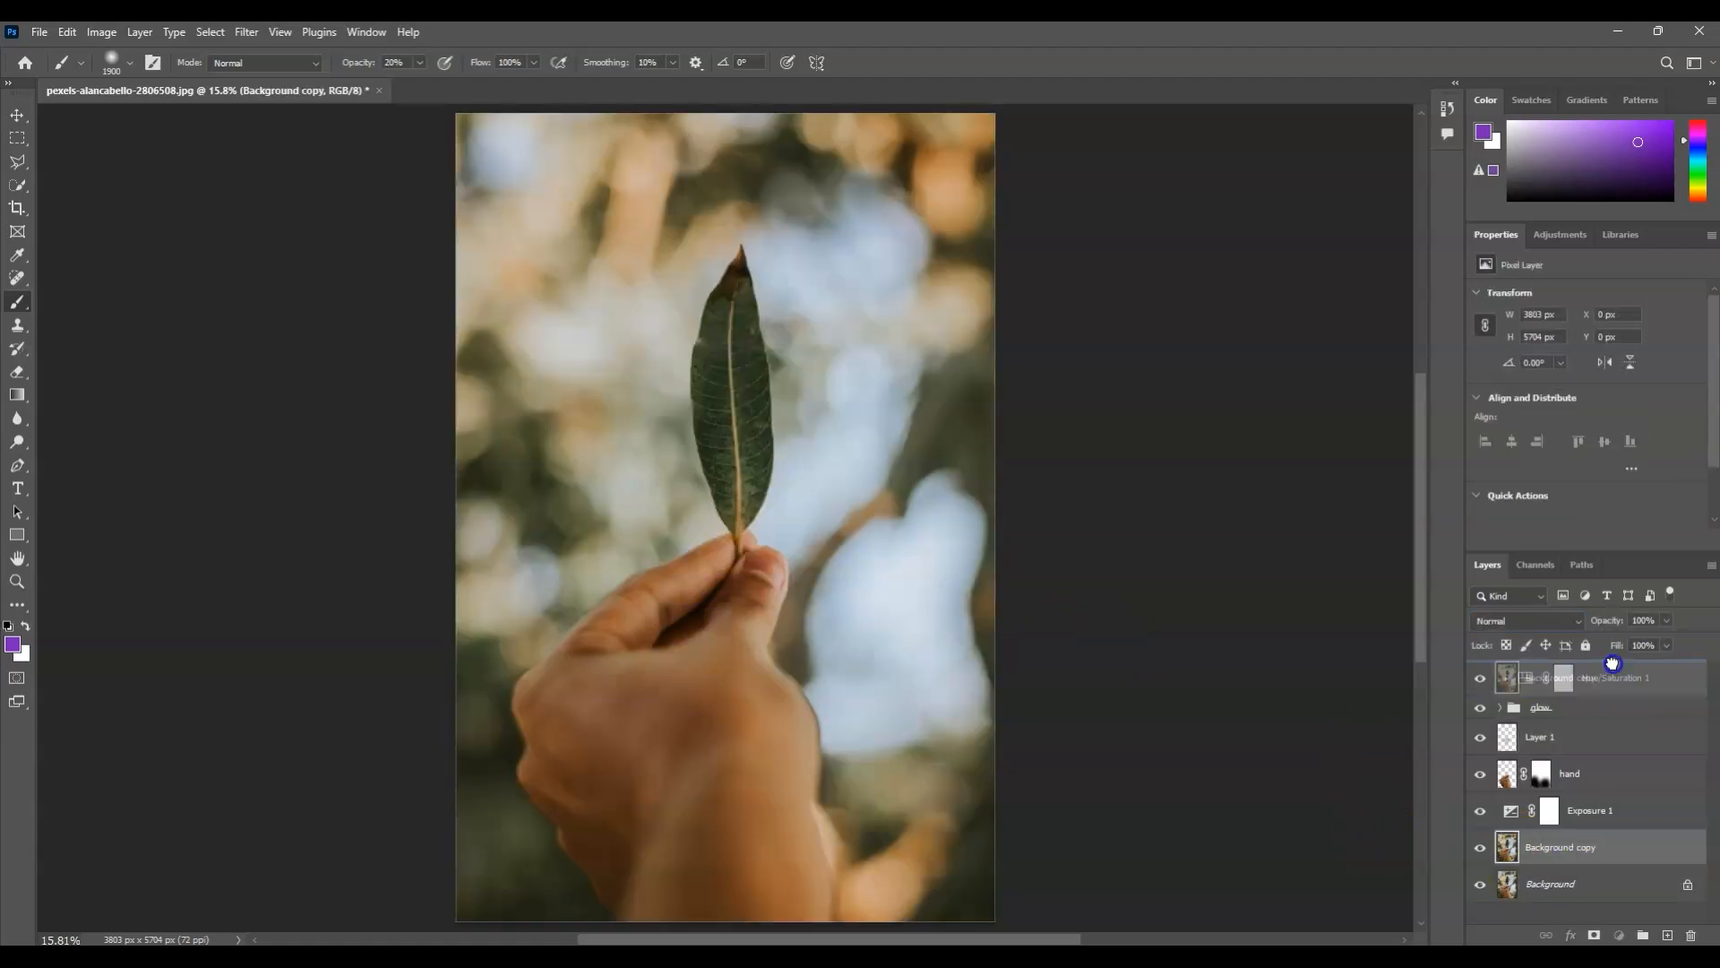
left_click(1480, 680)
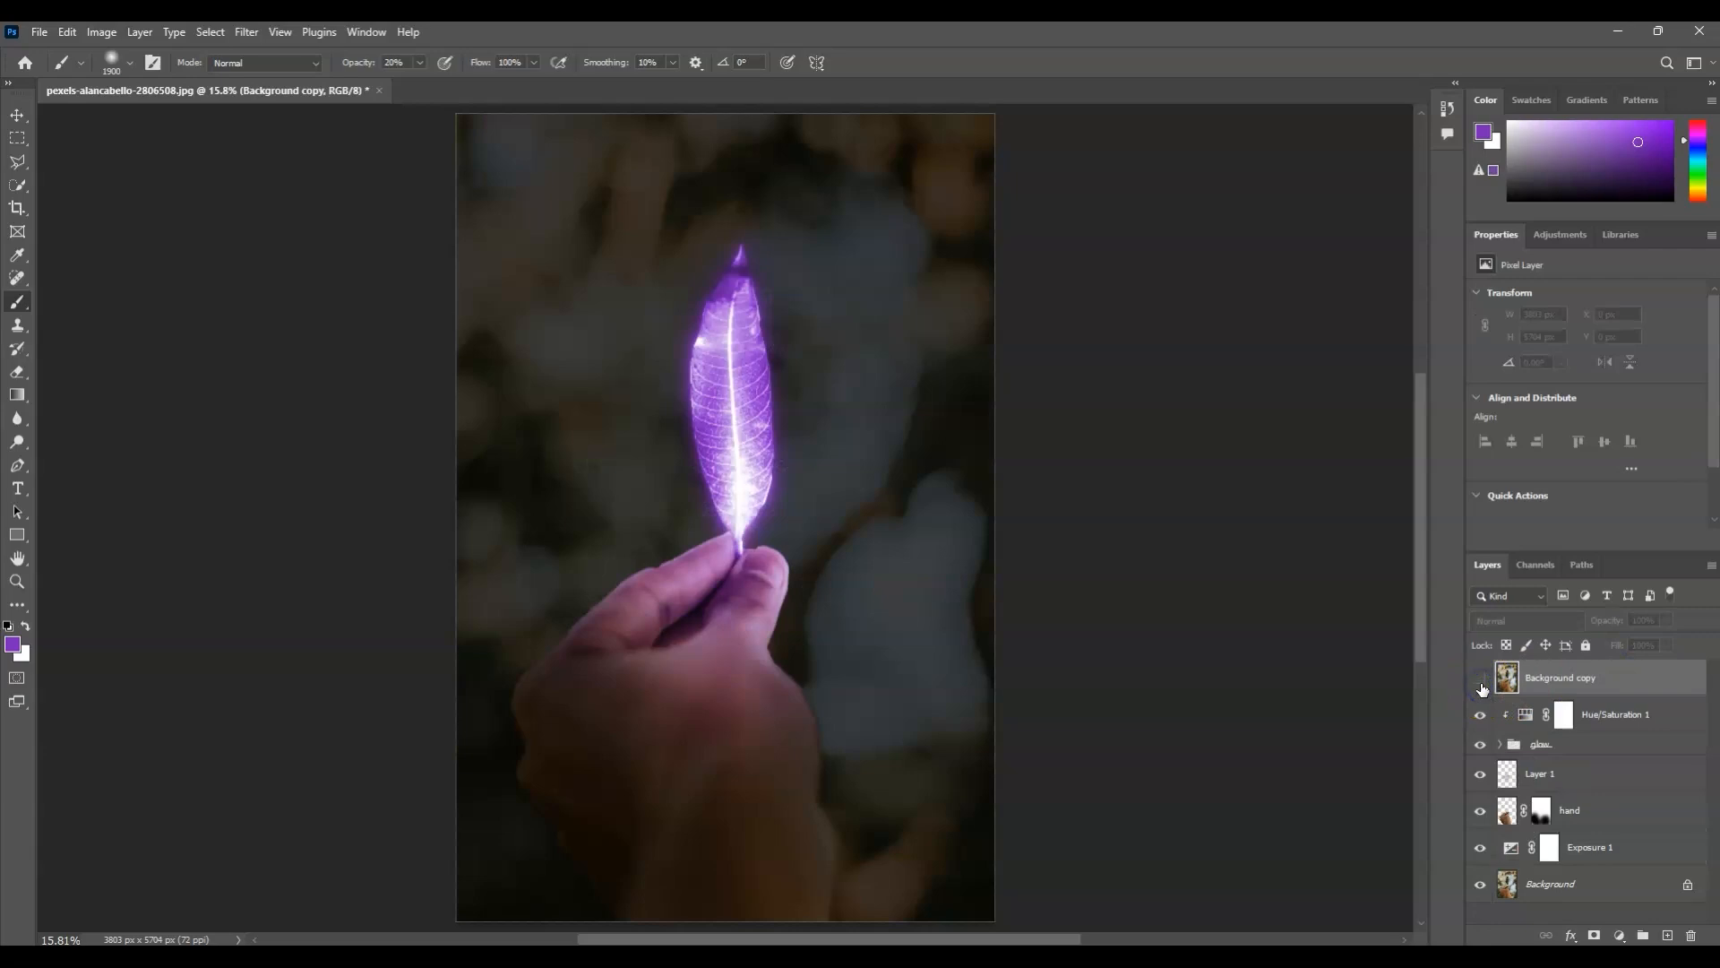